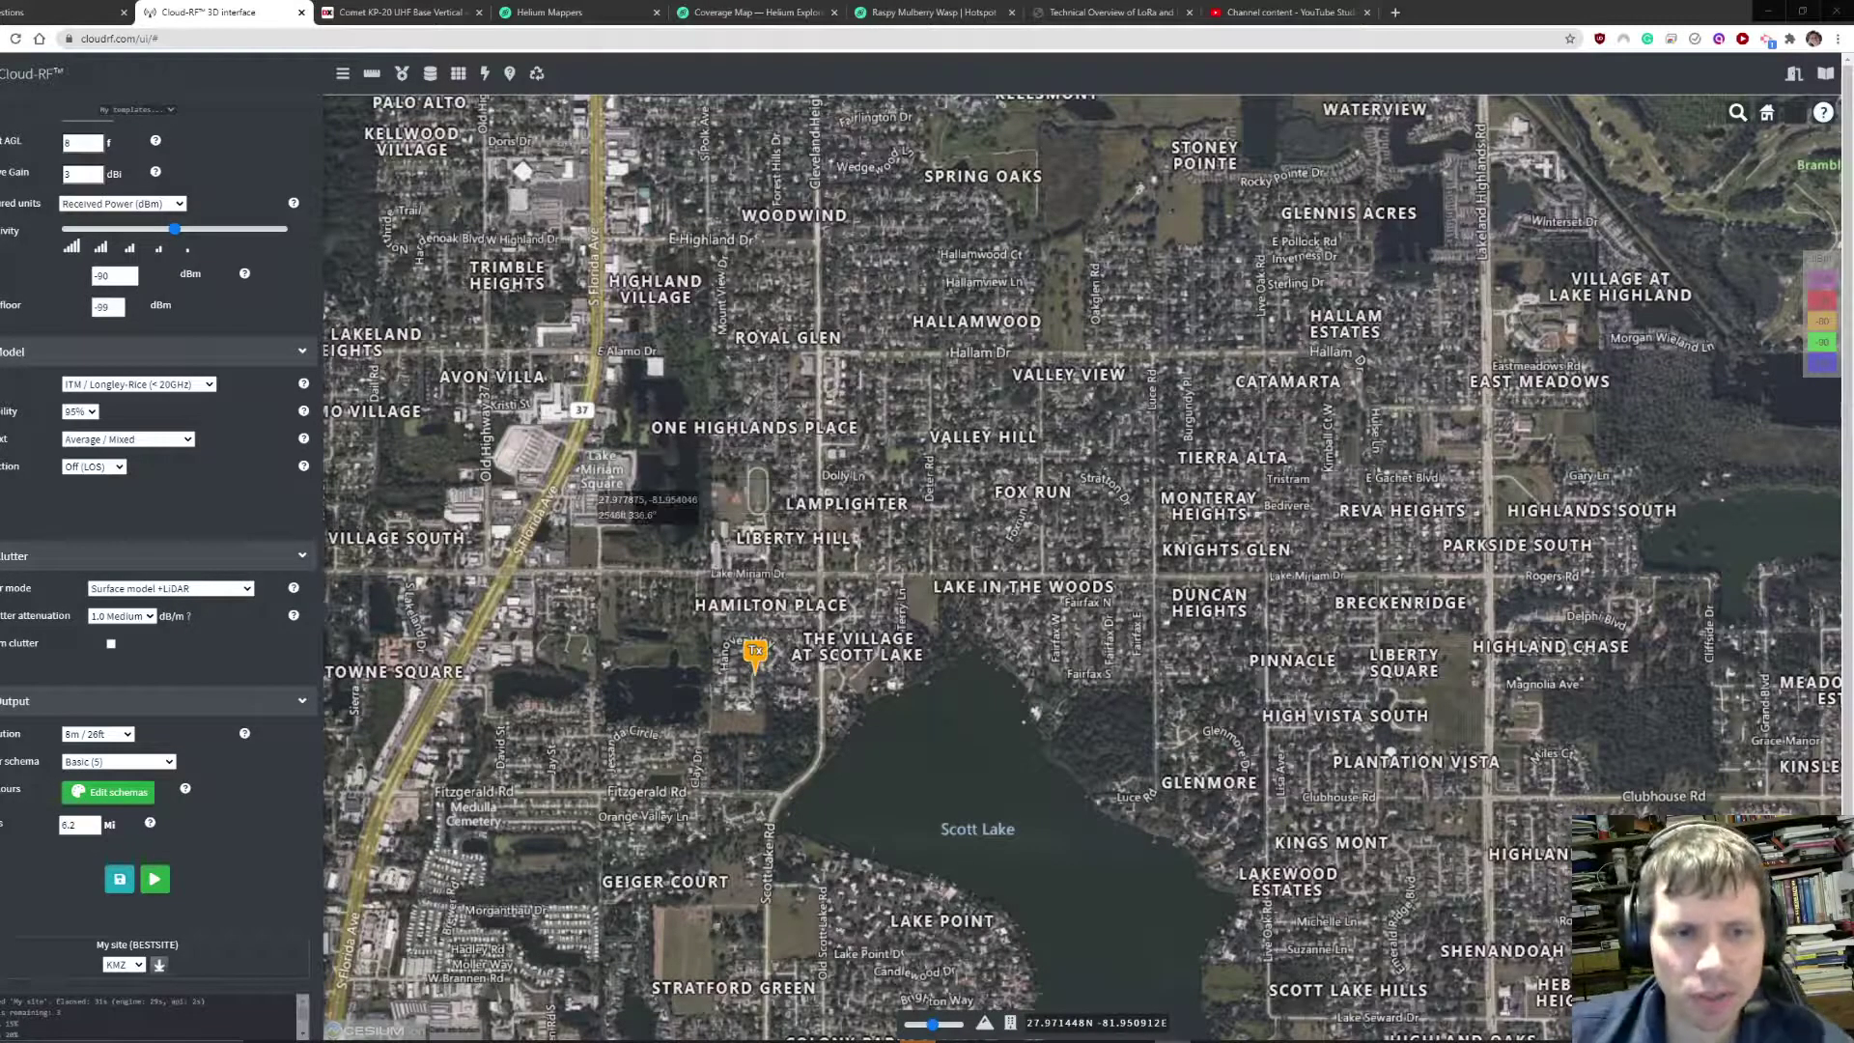
# Bring up the snipped forum comment recommending cloudrf.com over the Scott Lake map
pyautogui.hotkey('alt', 'Tab')
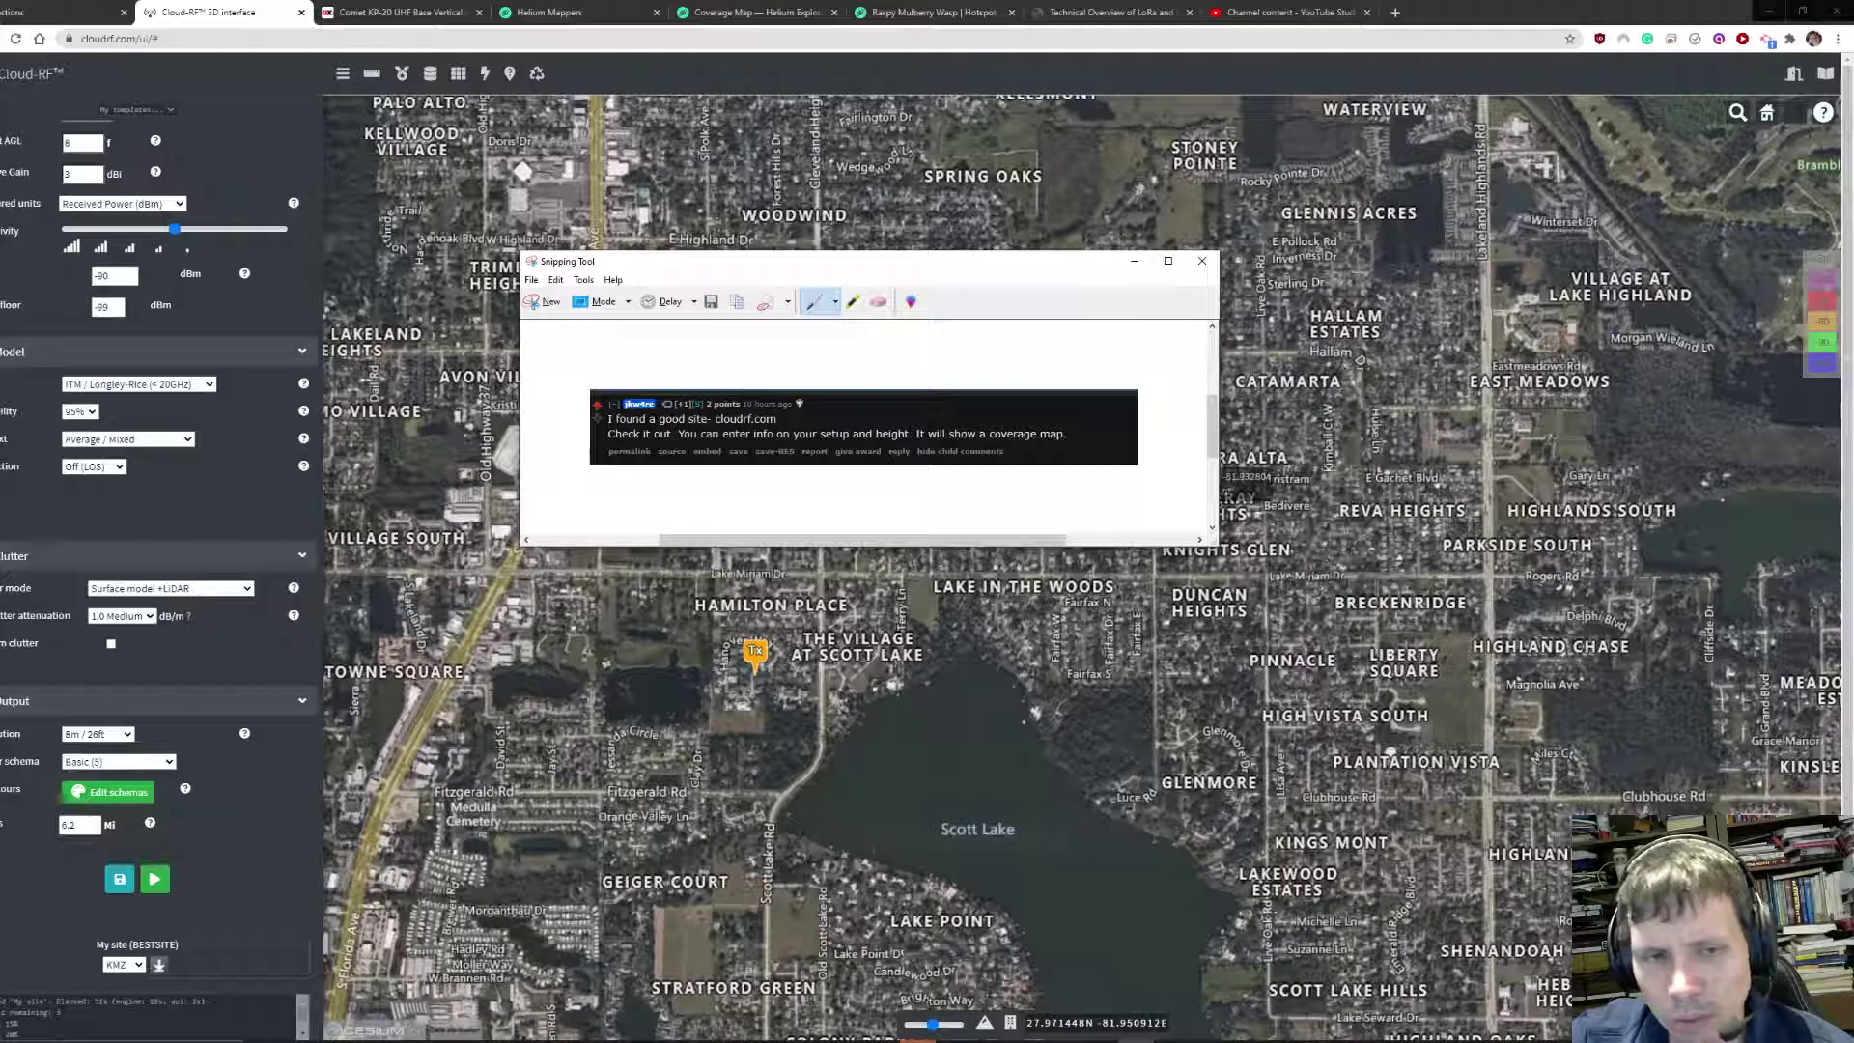
# Put away the comment snip and scroll the settings panel up to the Site / Tx section
pyautogui.click(1135, 261)
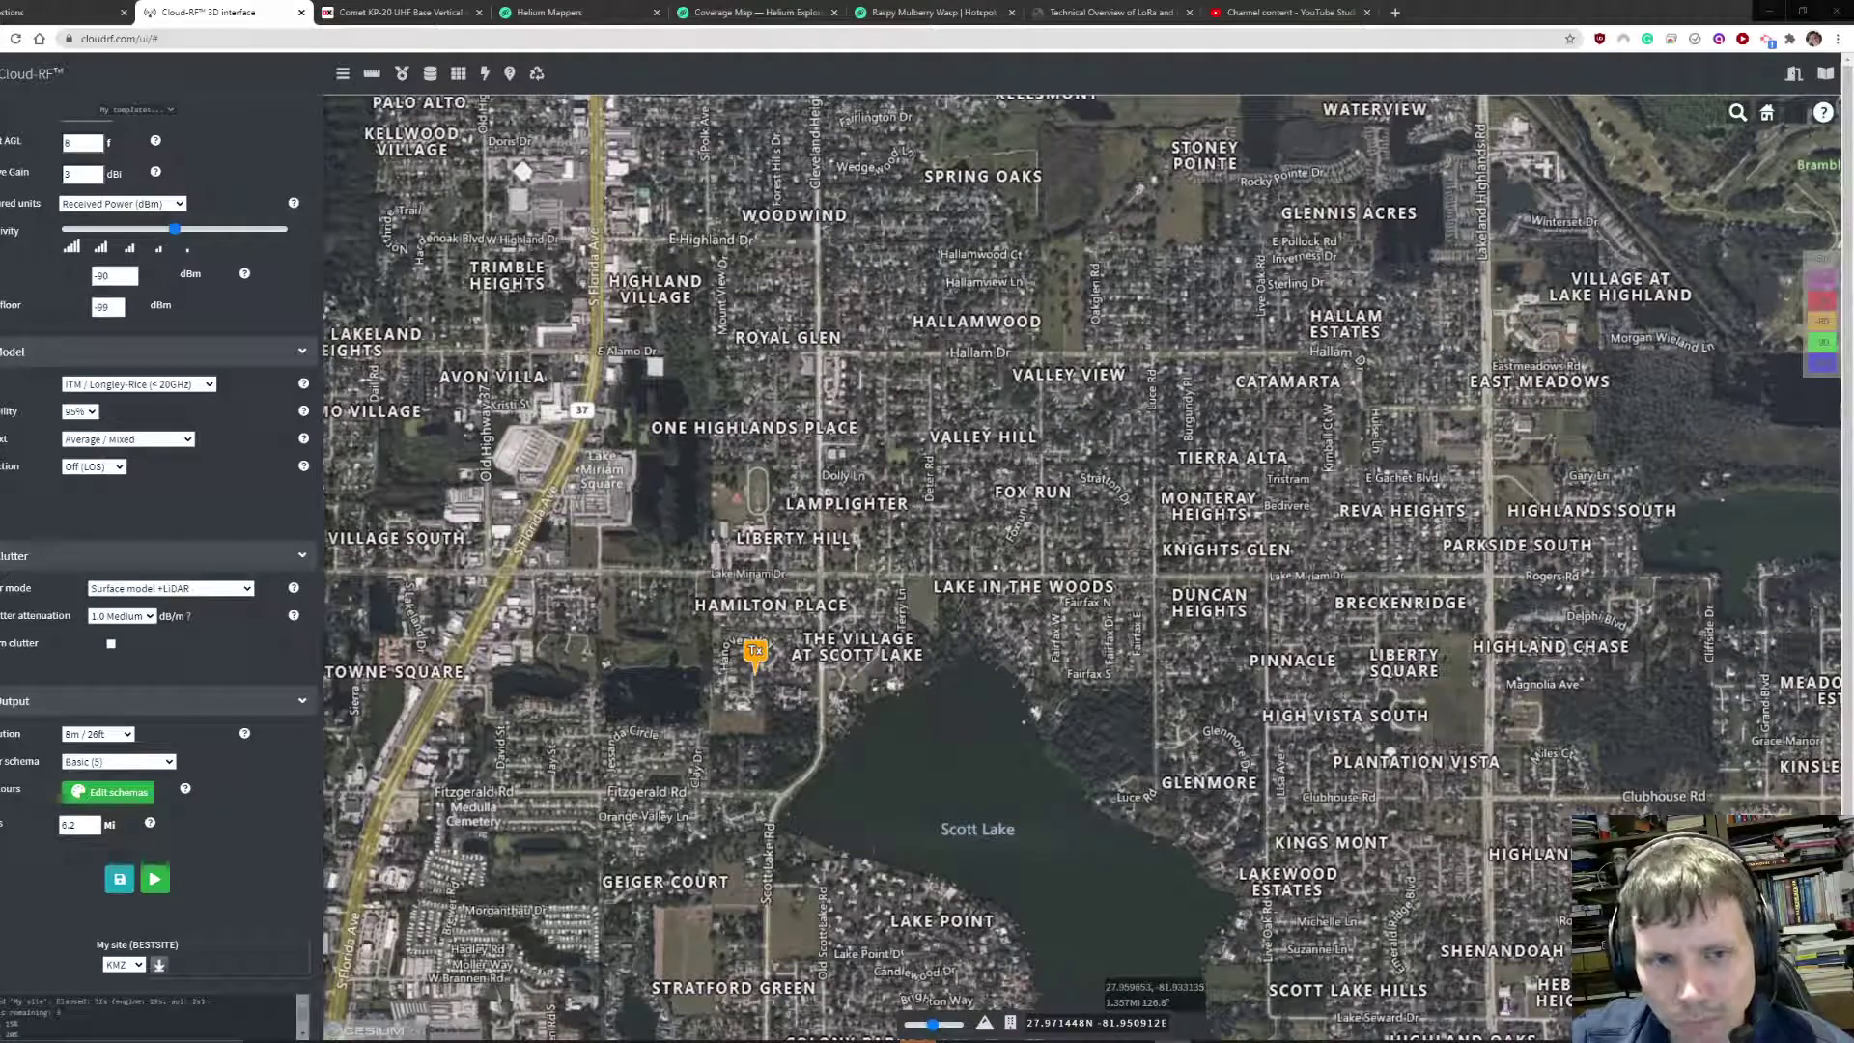
pyautogui.scroll(3, 159, 580)
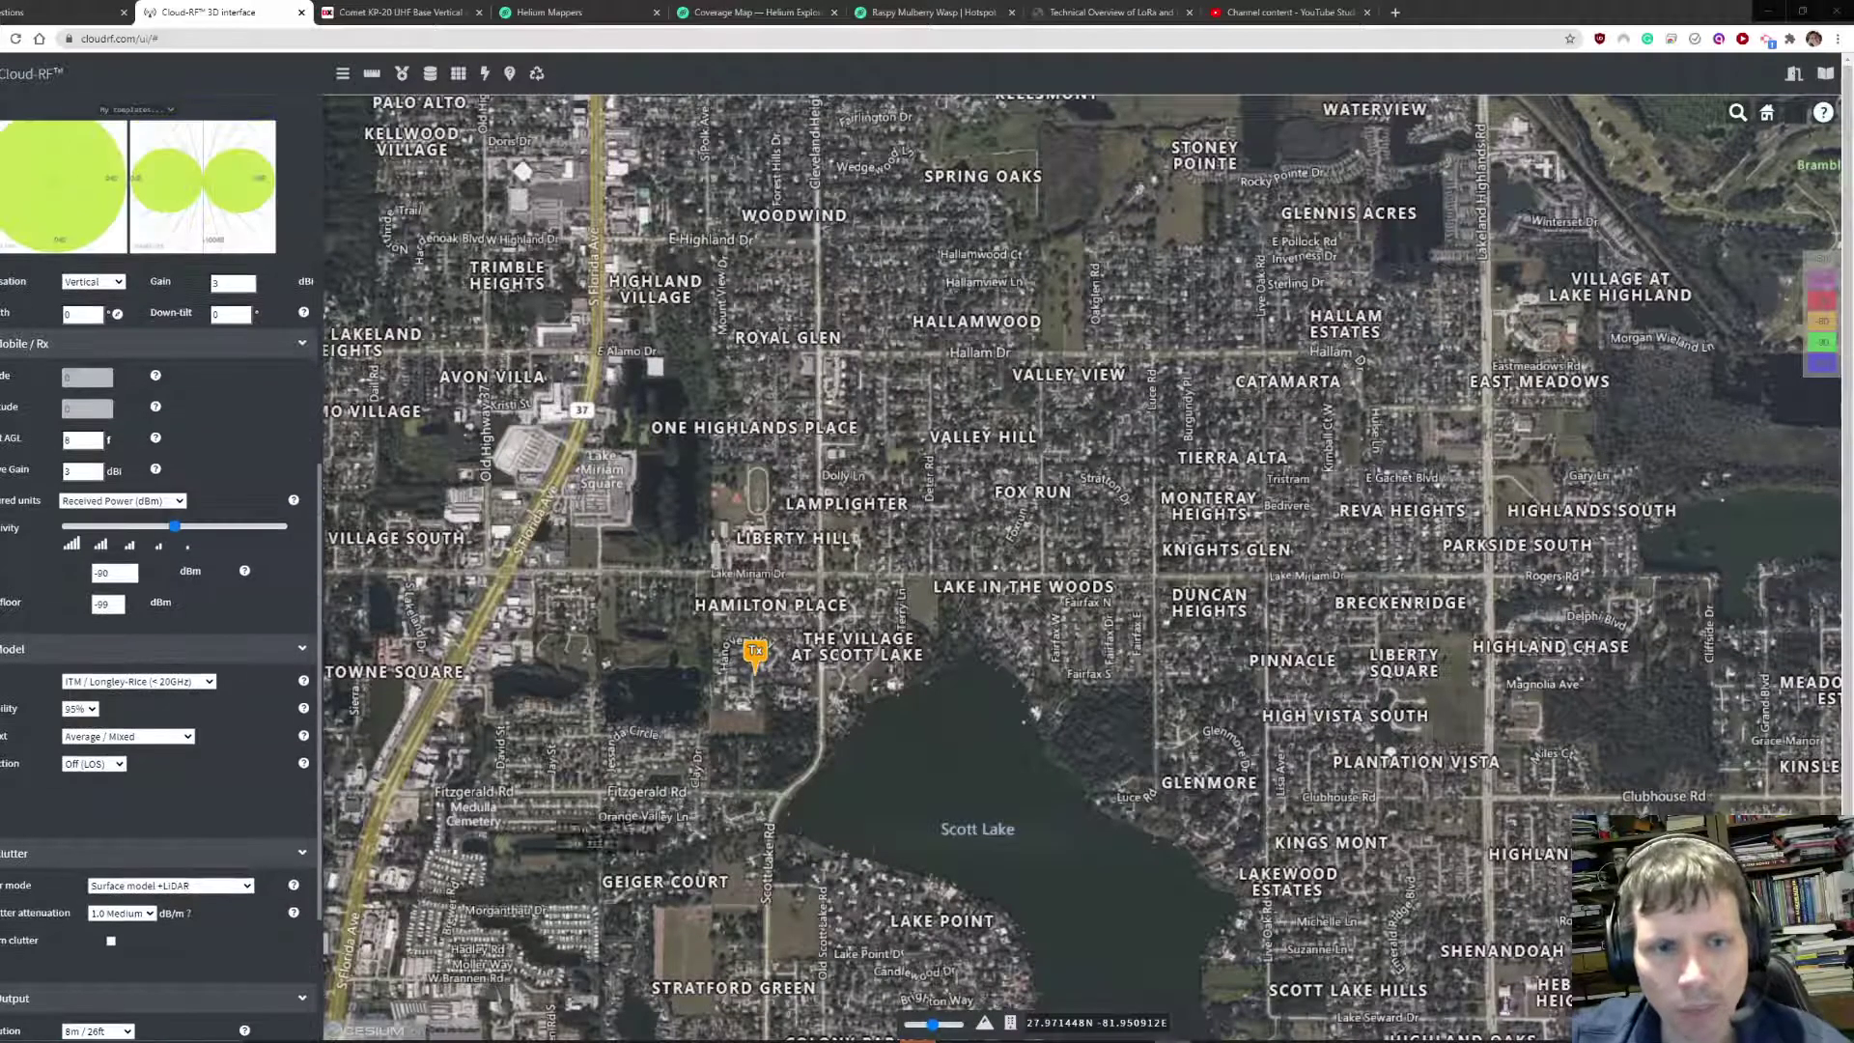
pyautogui.scroll(7, 159, 580)
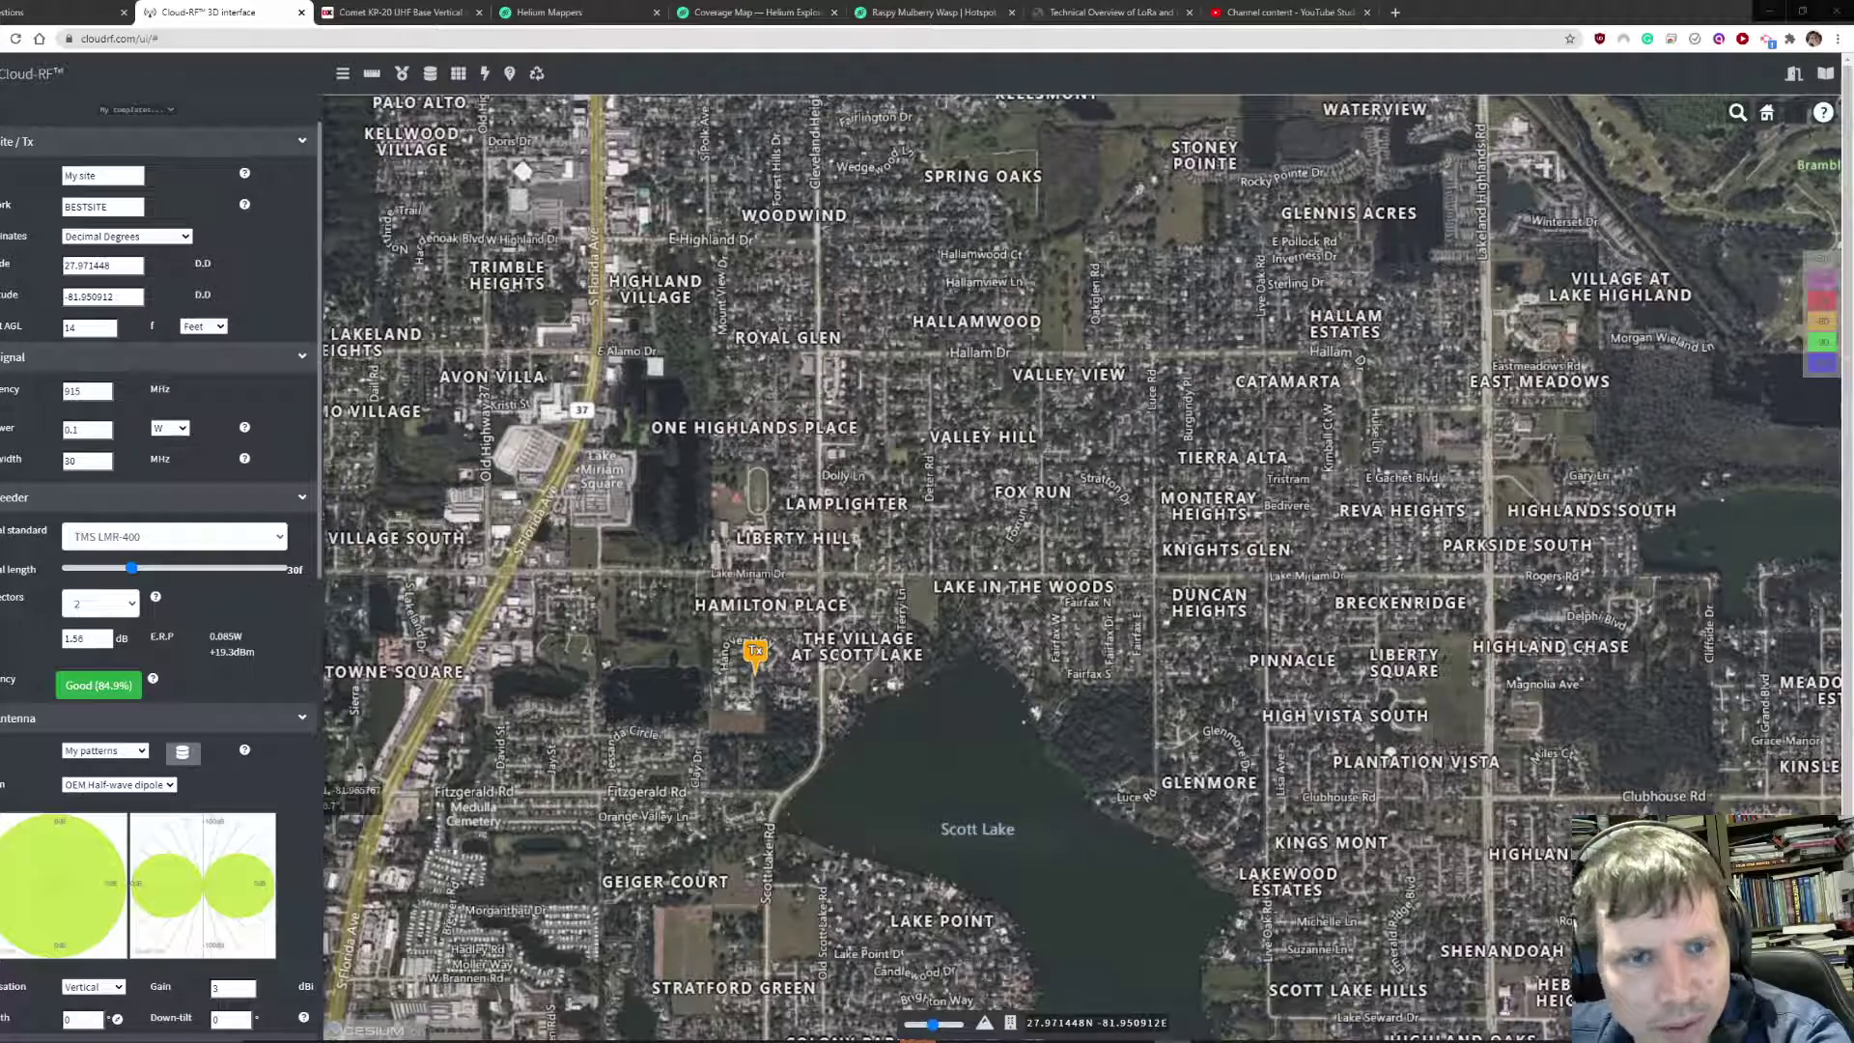
# Show the Site / Tx help covering name, network, coordinates and height above ground
pyautogui.moveTo(120, 207)
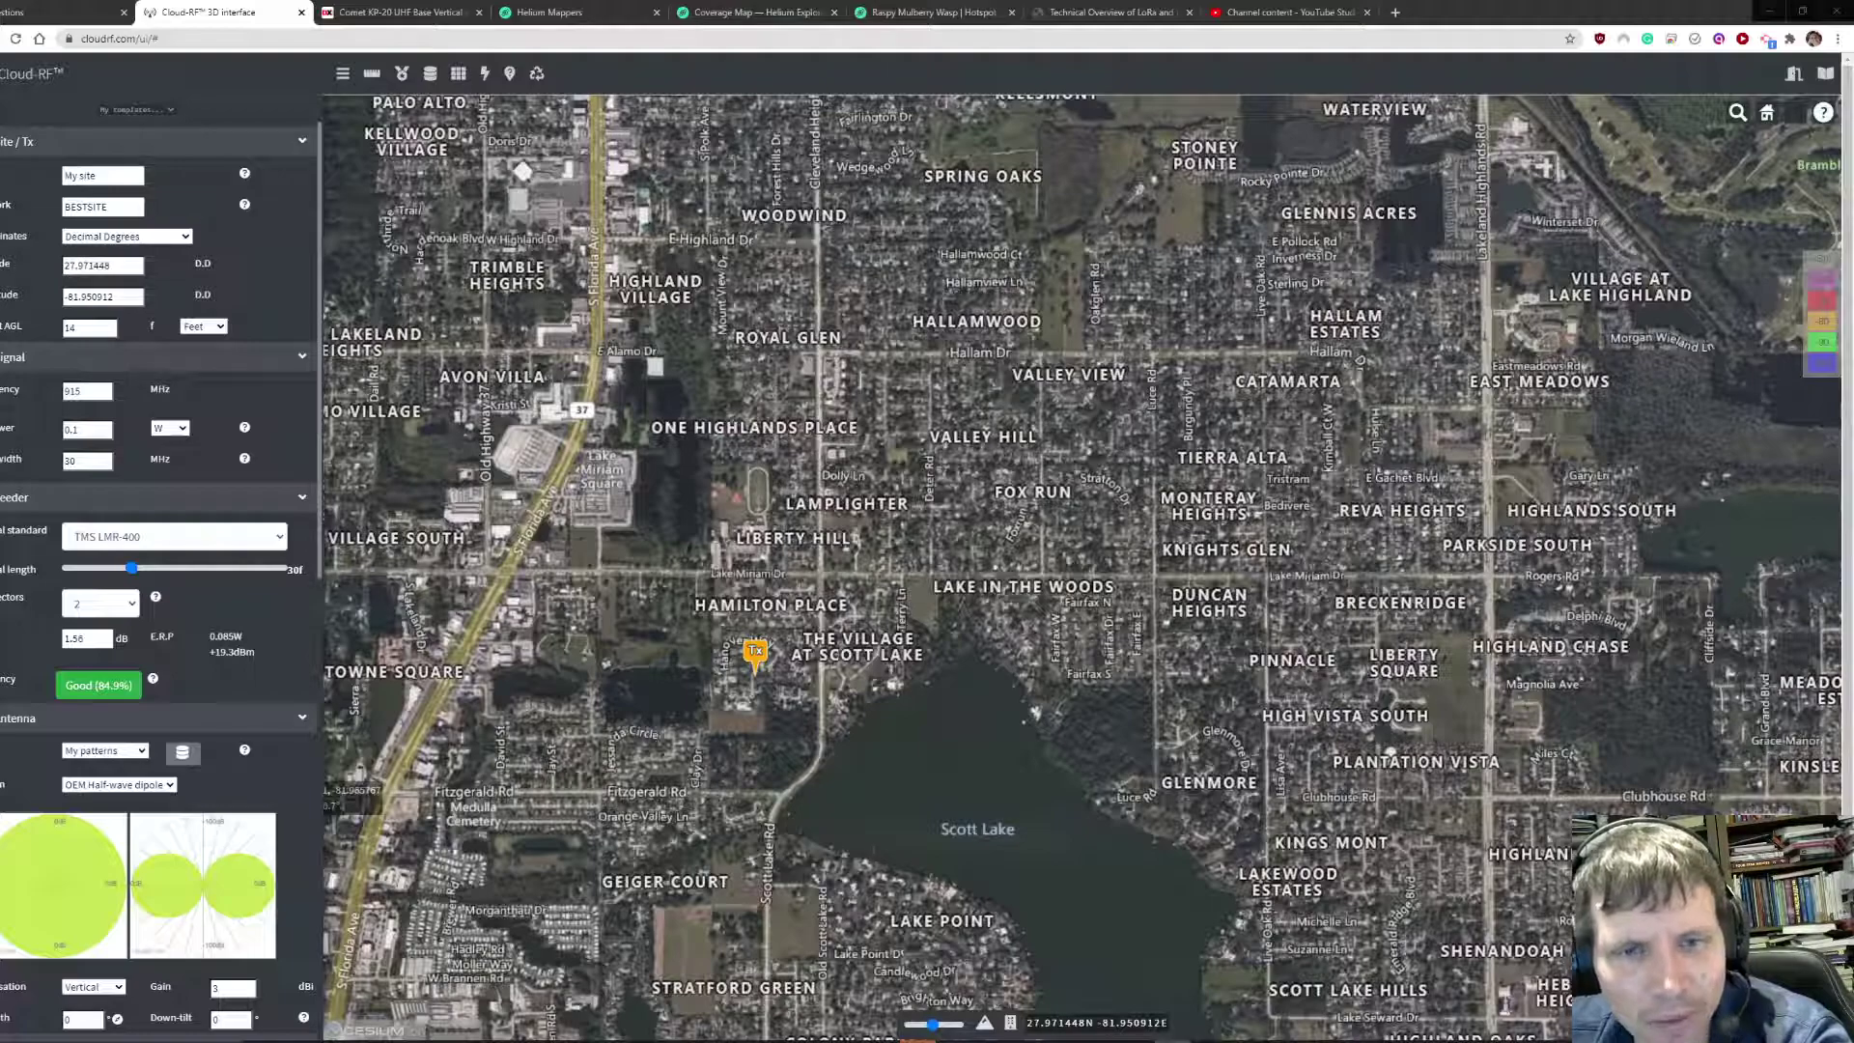
pyautogui.hotkey('alt', 'Tab')
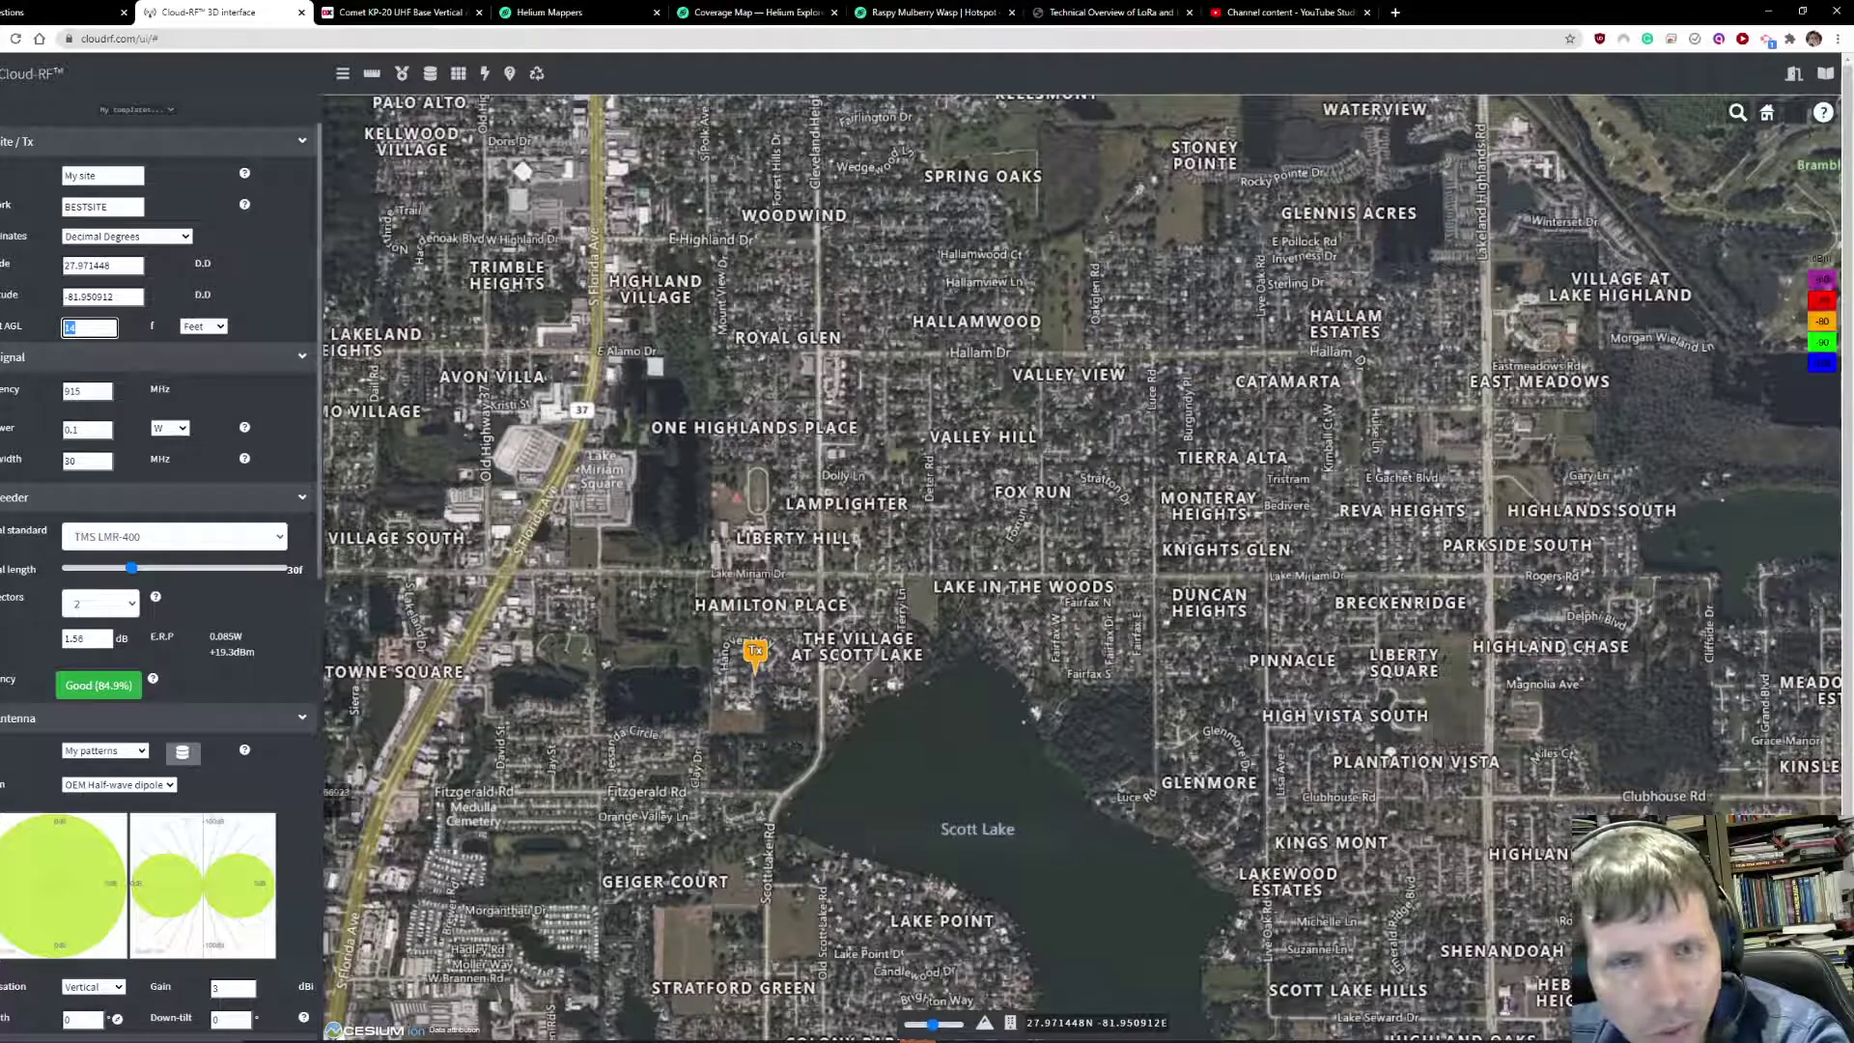
pyautogui.press('Tab')
pyautogui.press('Return')
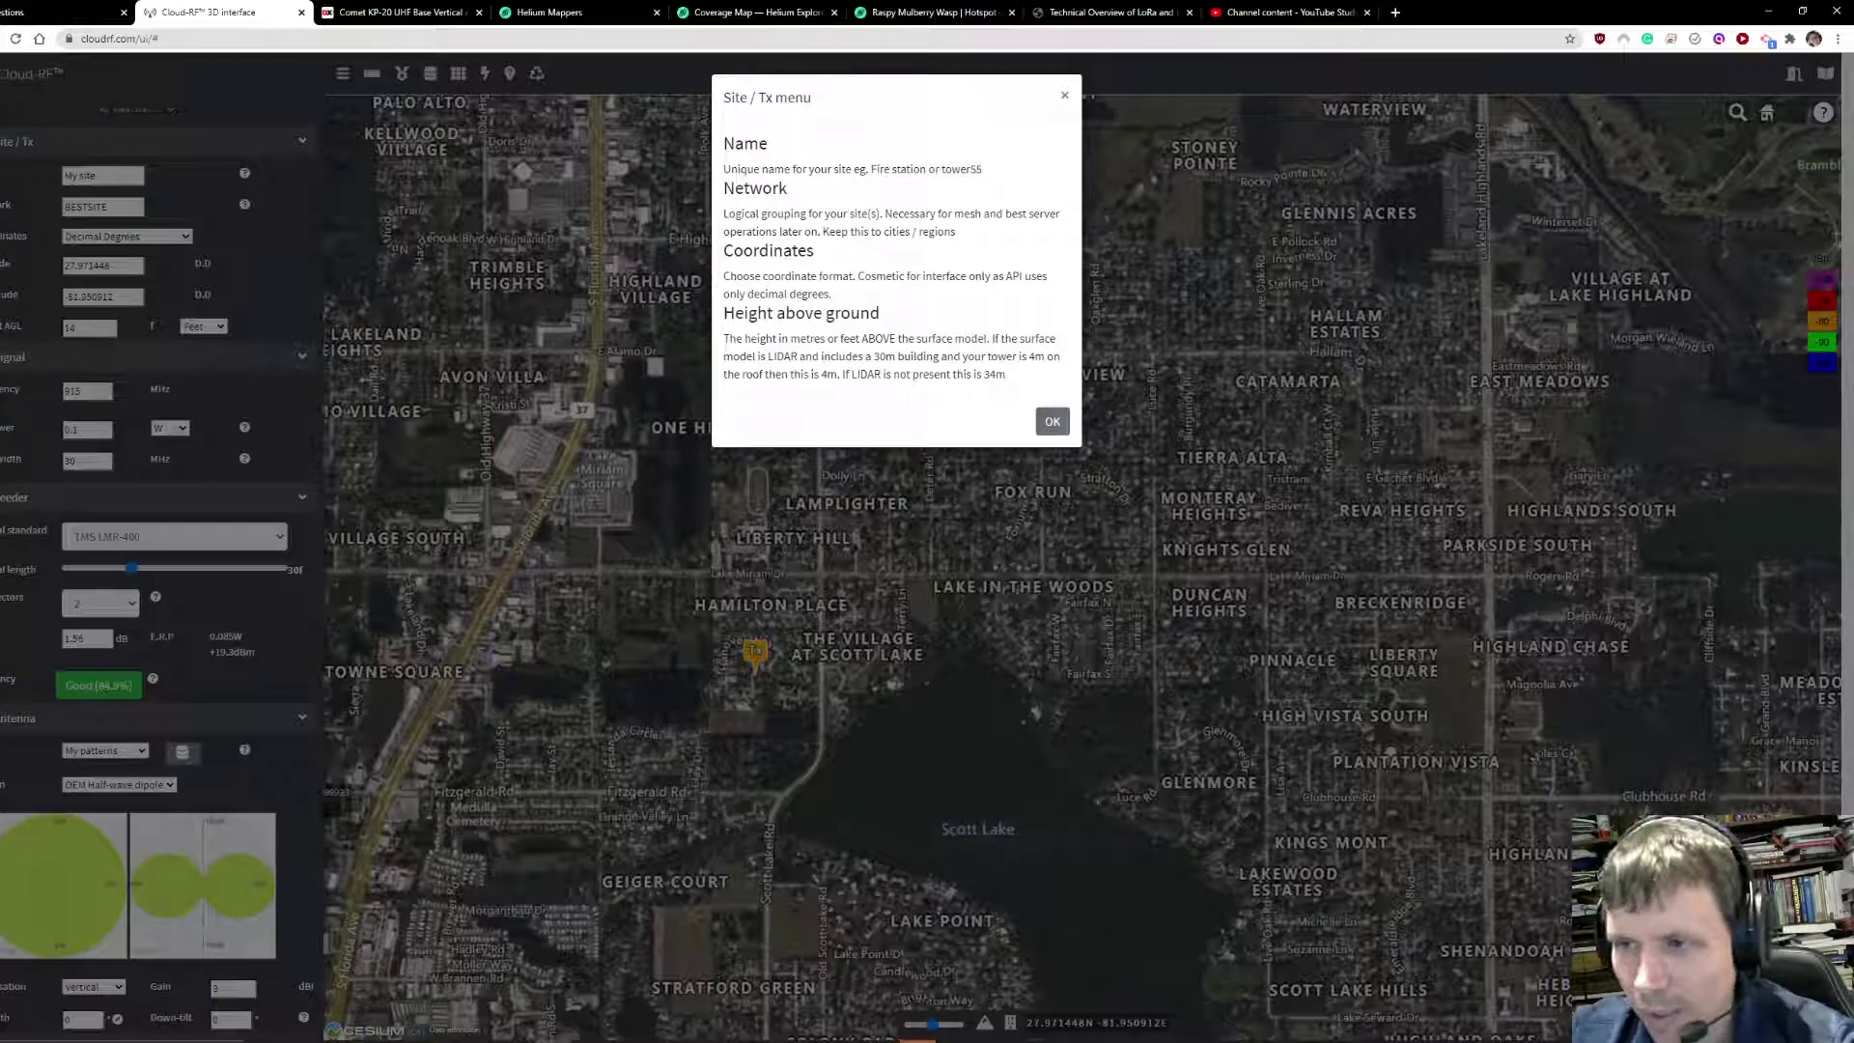
# Dismiss the help and change the transmitter height AGL from 14 to 10 feet
pyautogui.click(1046, 417)
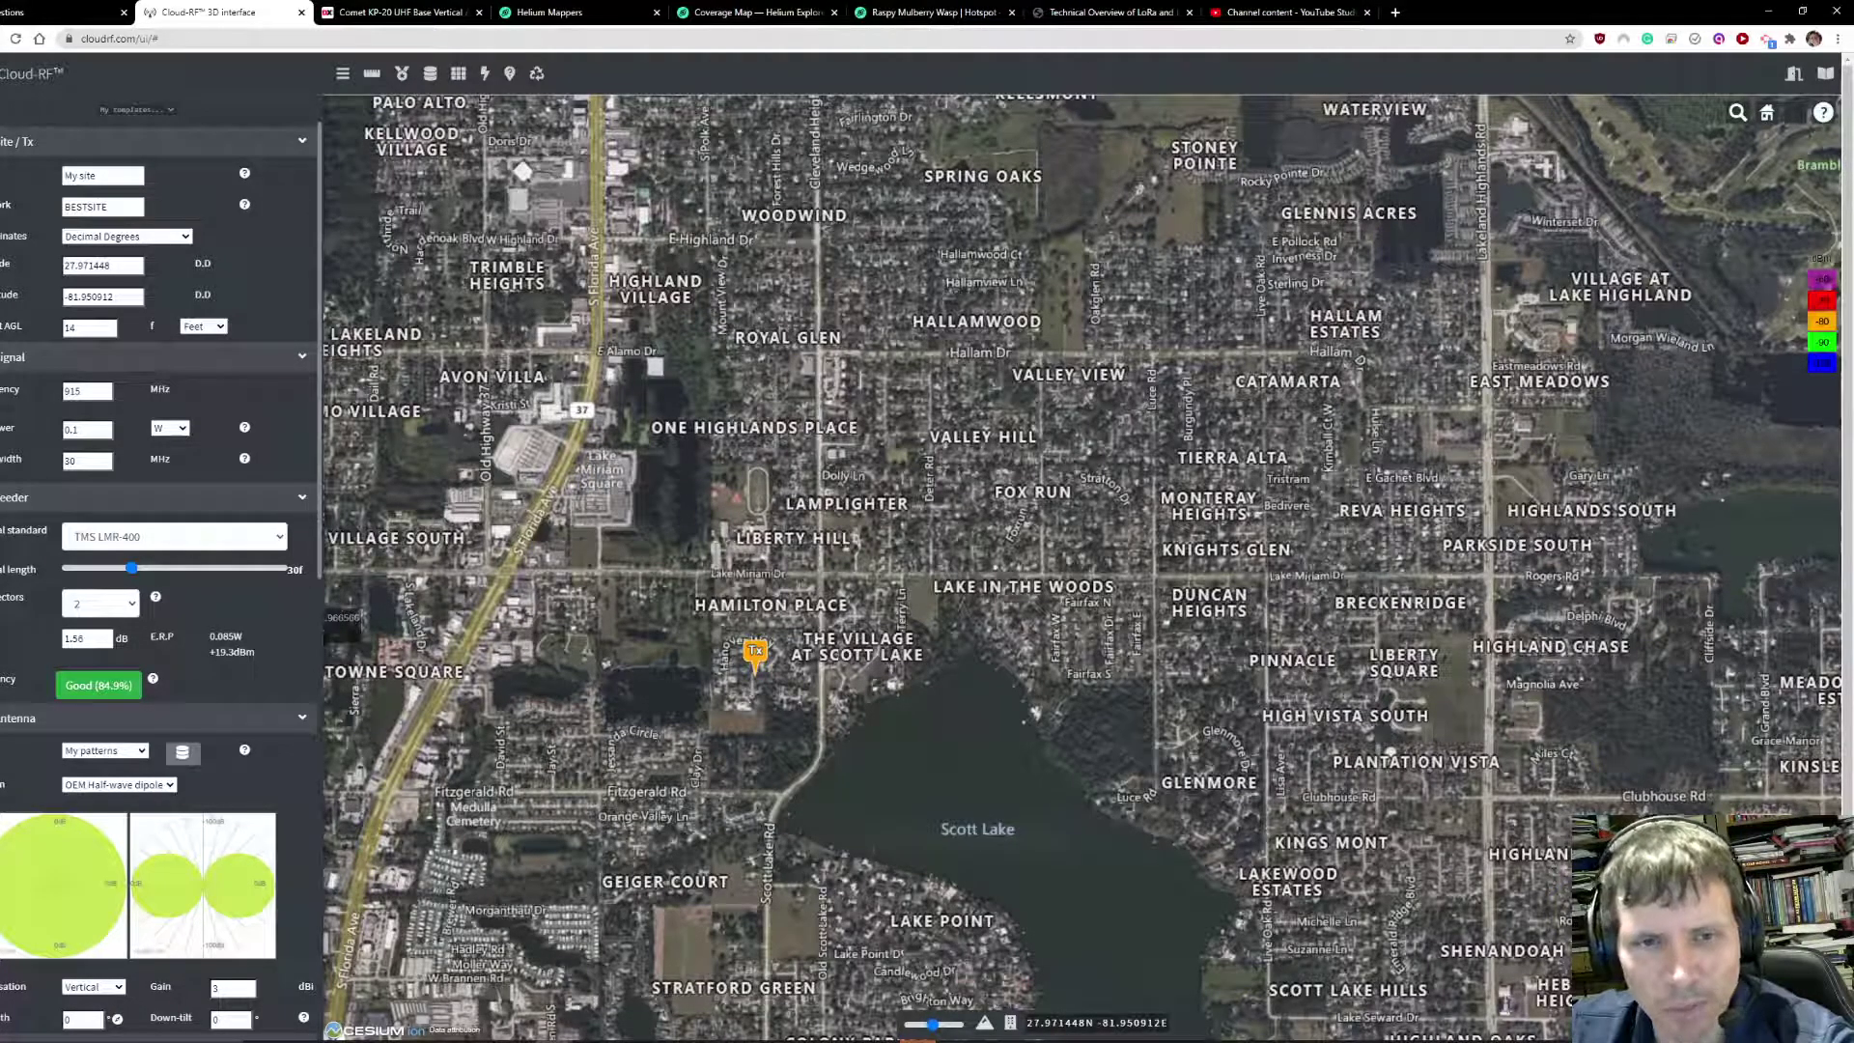
pyautogui.doubleClick(89, 328)
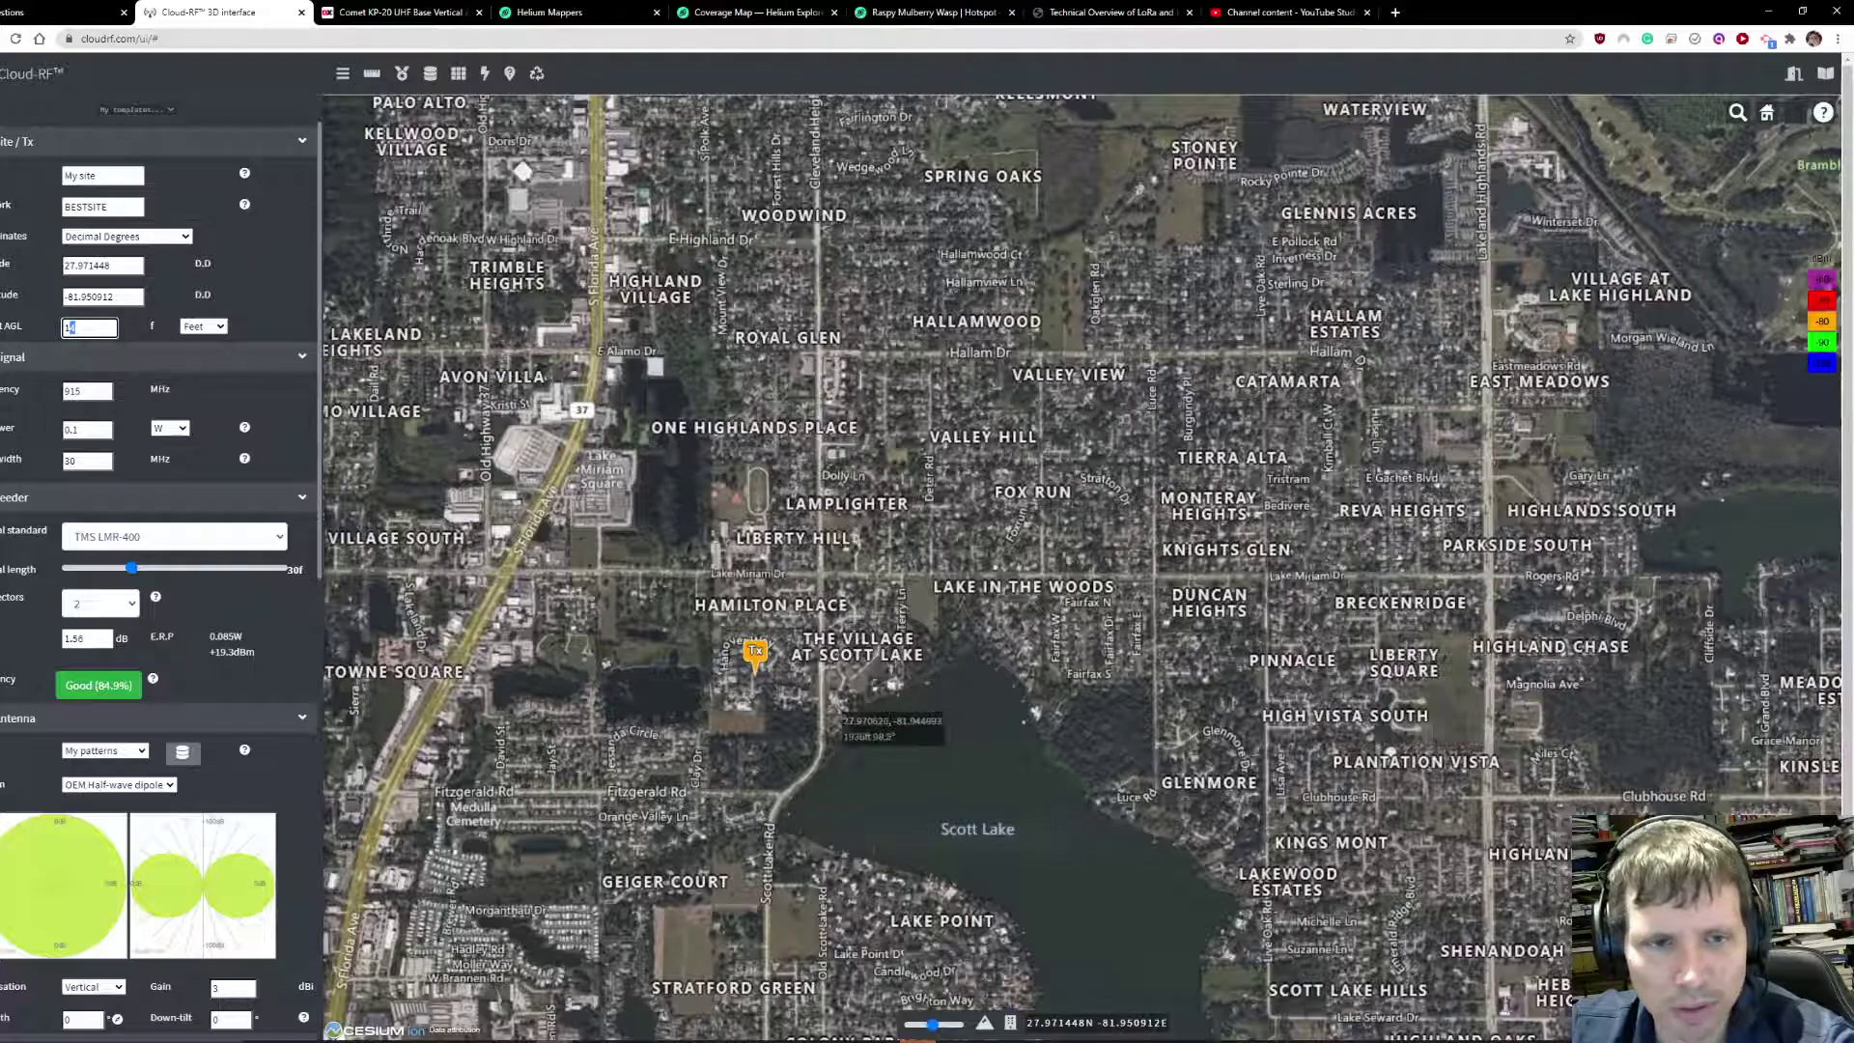
pyautogui.write('10')
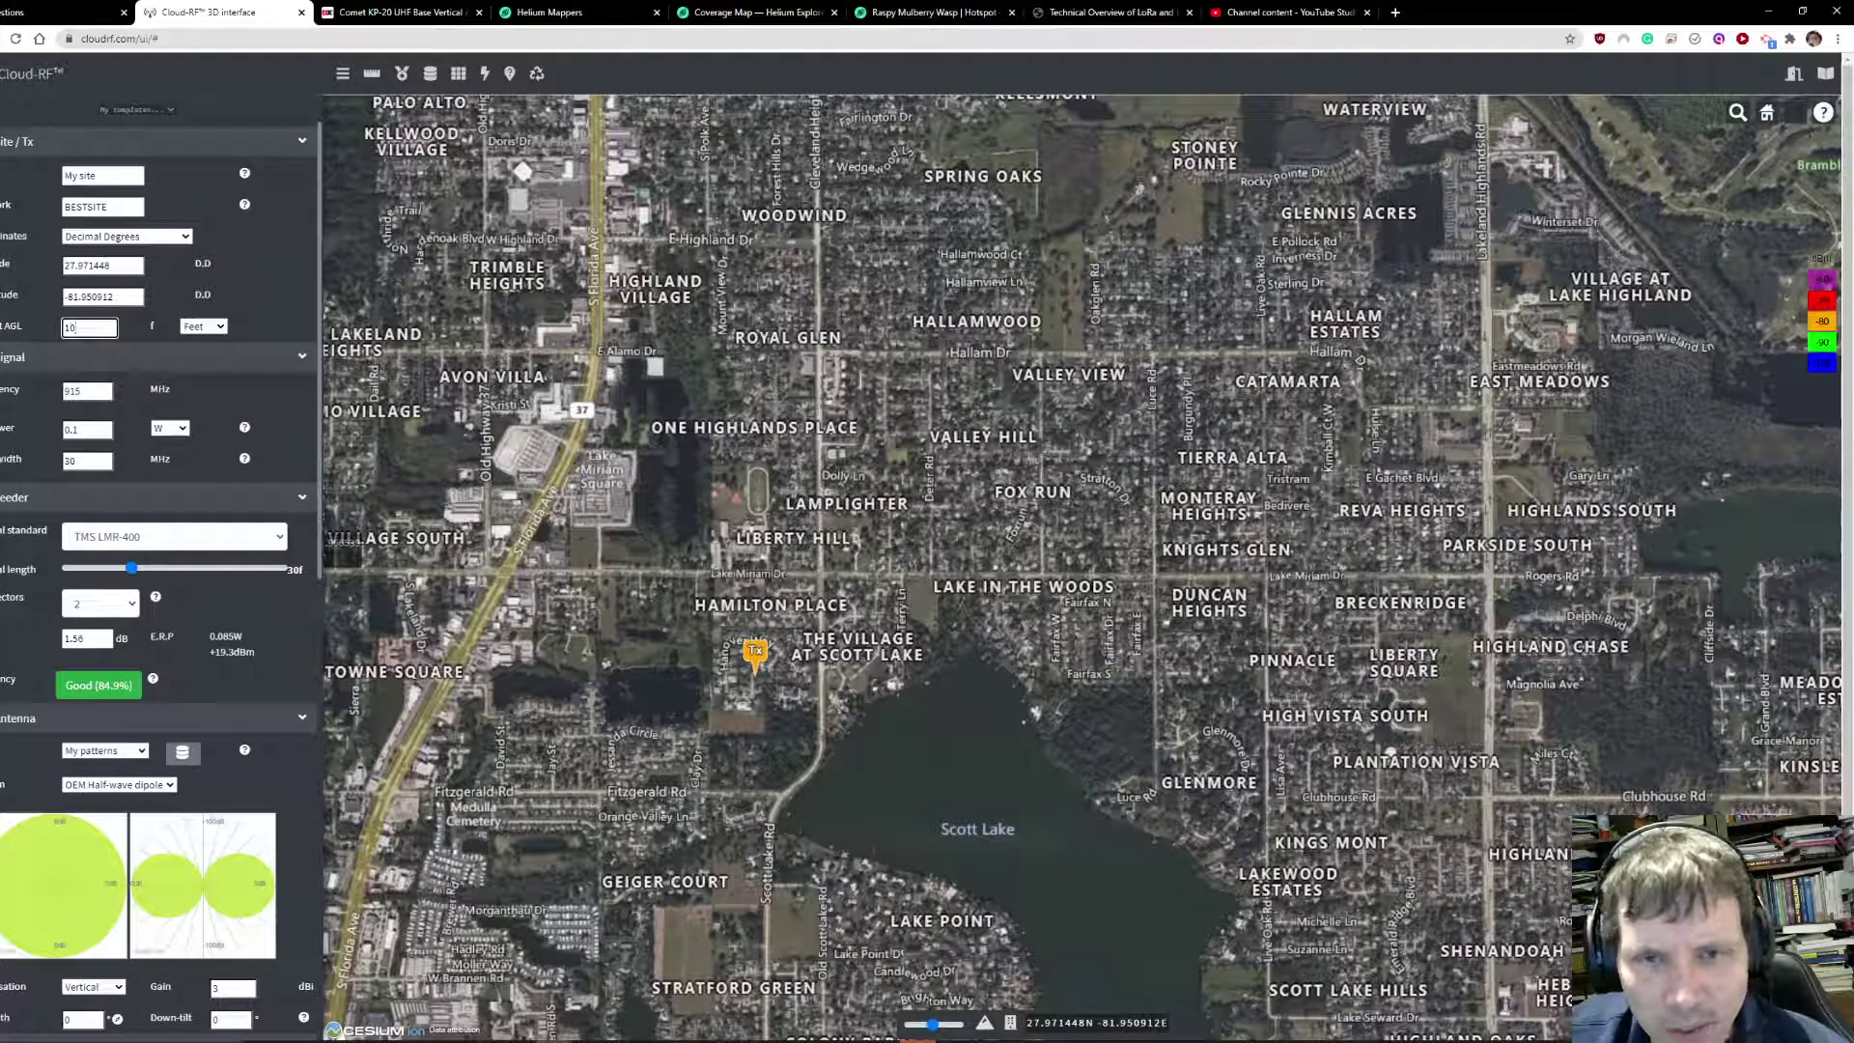
pyautogui.press('Tab')
pyautogui.press('Tab')
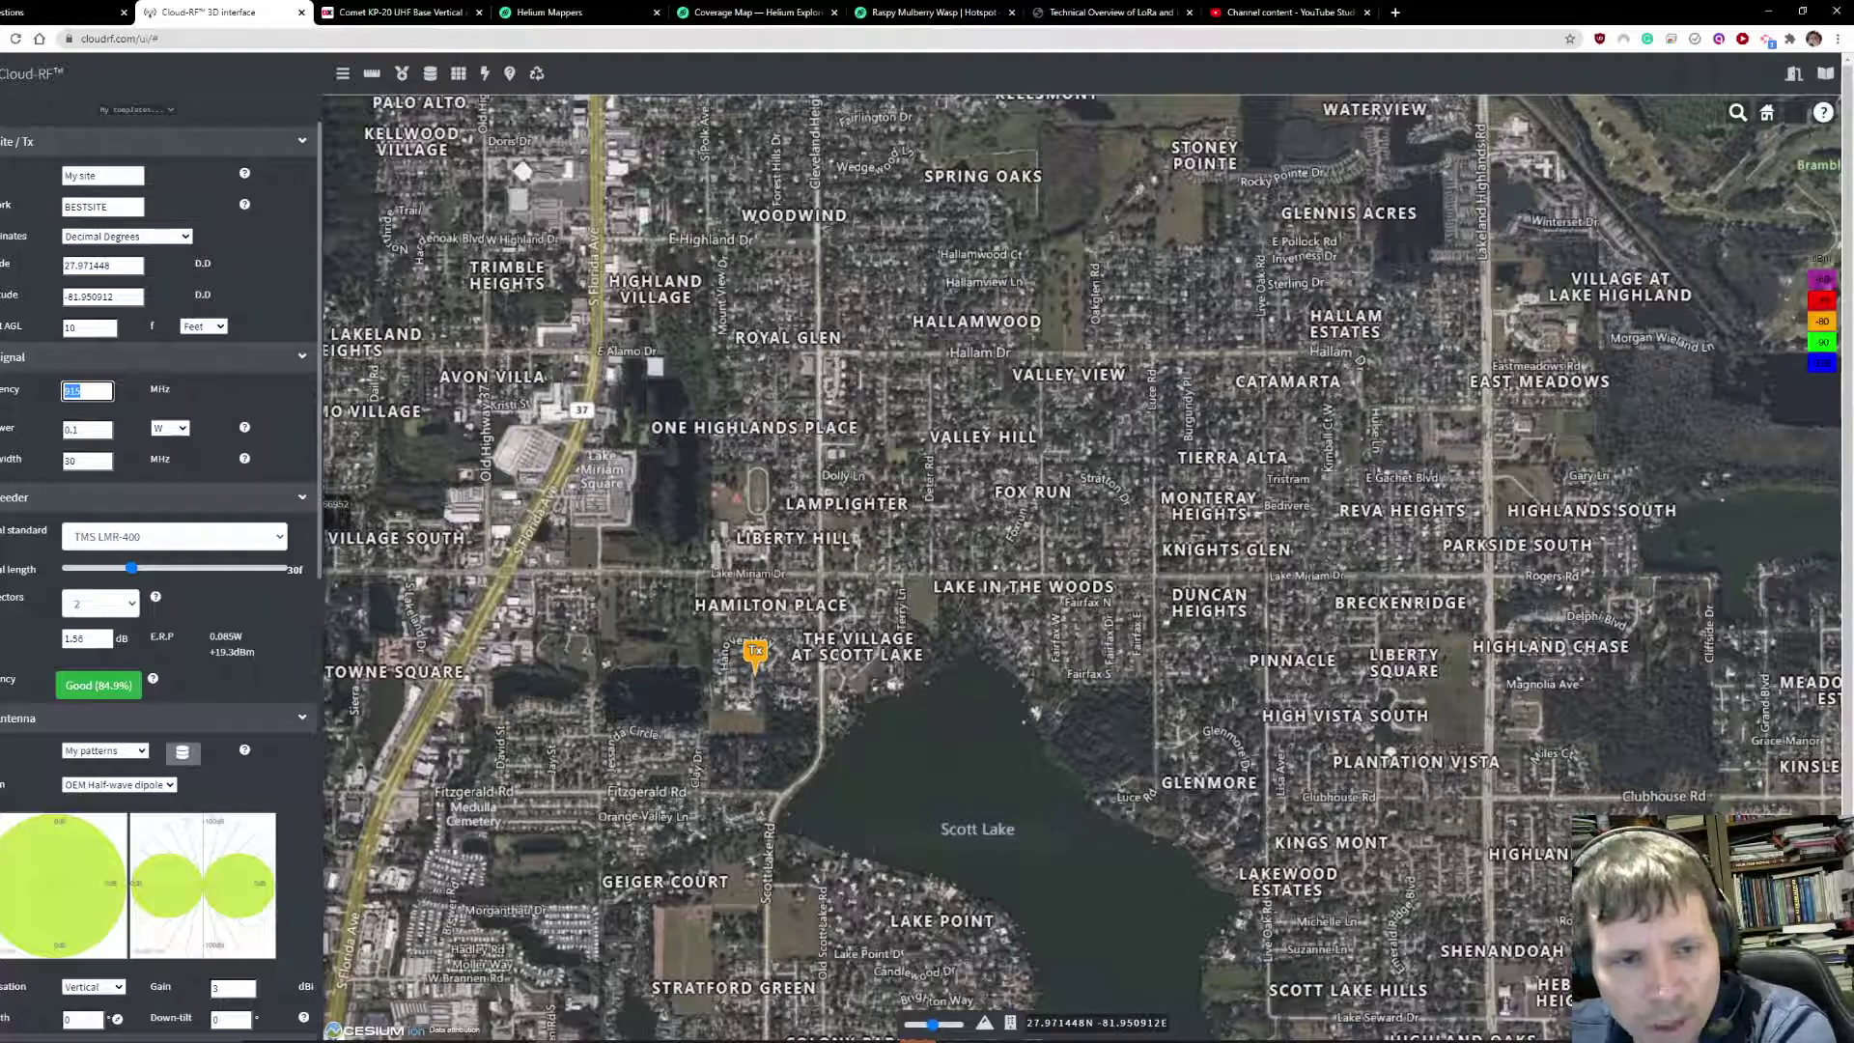
pyautogui.press('Tab')
pyautogui.press('Tab')
pyautogui.press('Tab')
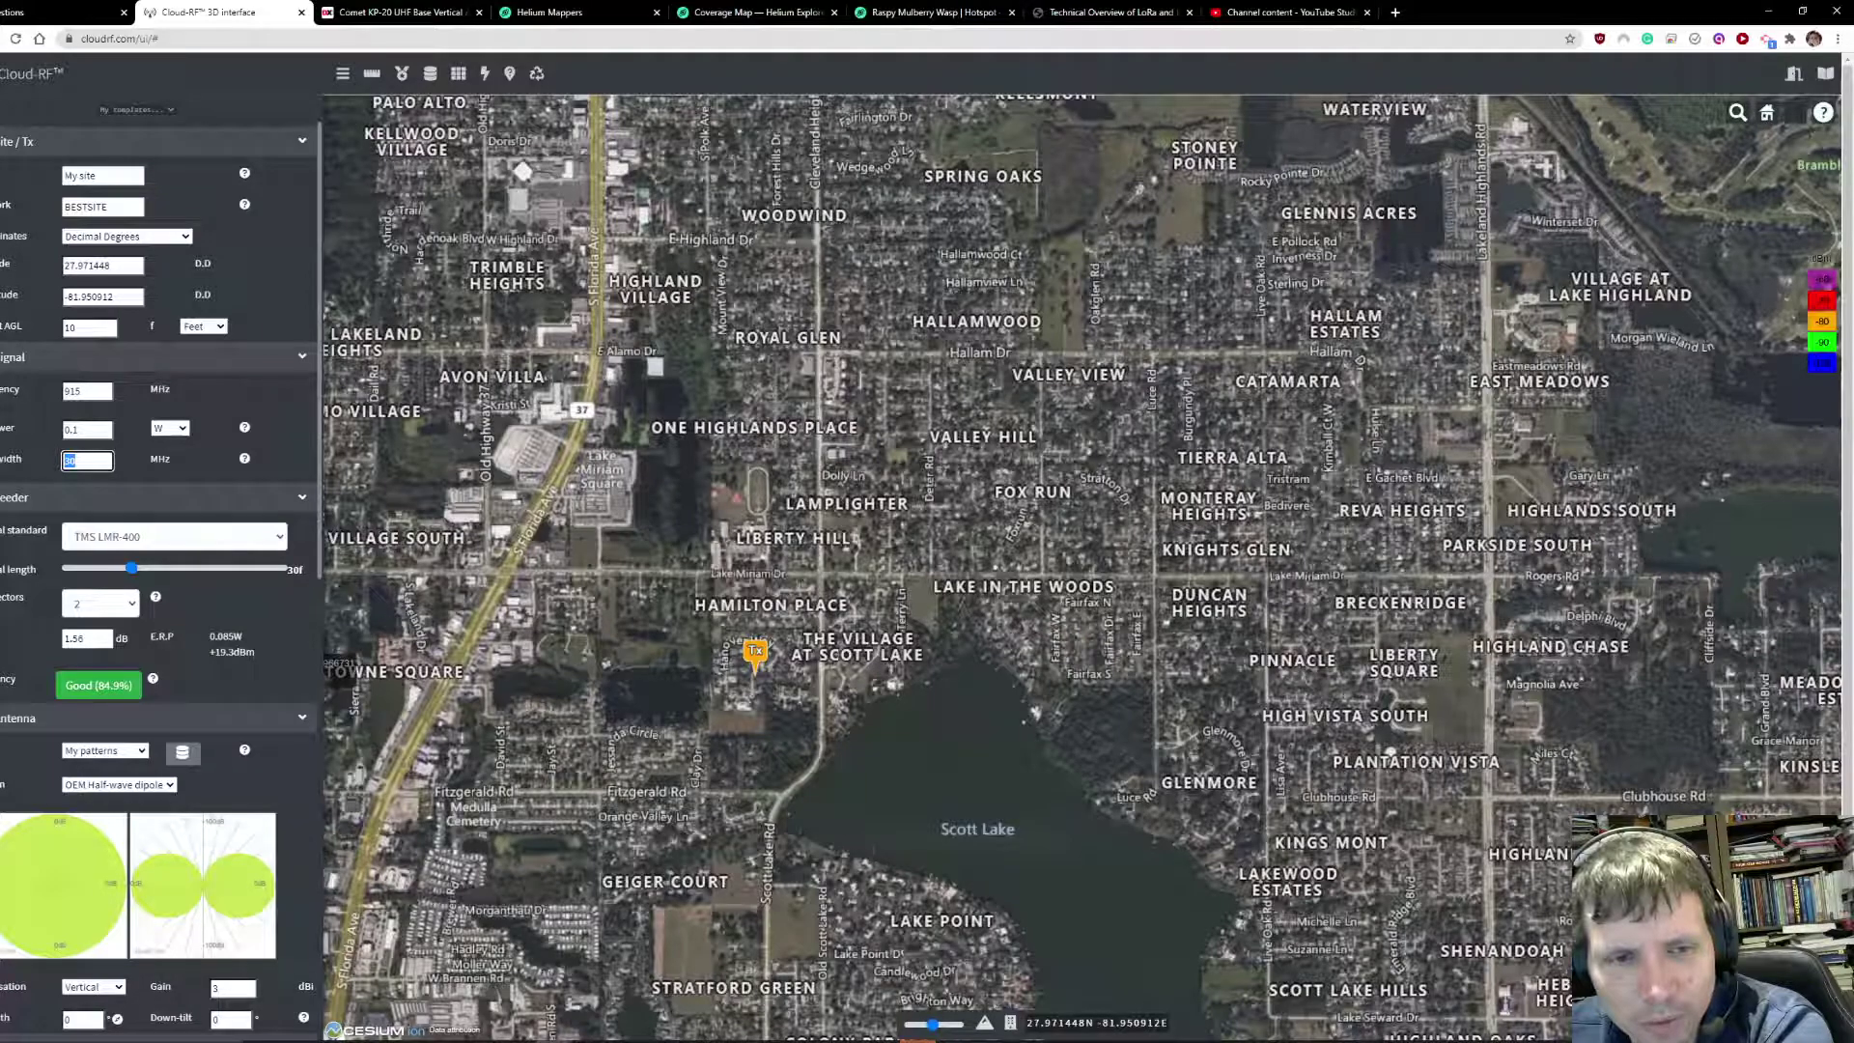
pyautogui.scroll(-2, 159, 580)
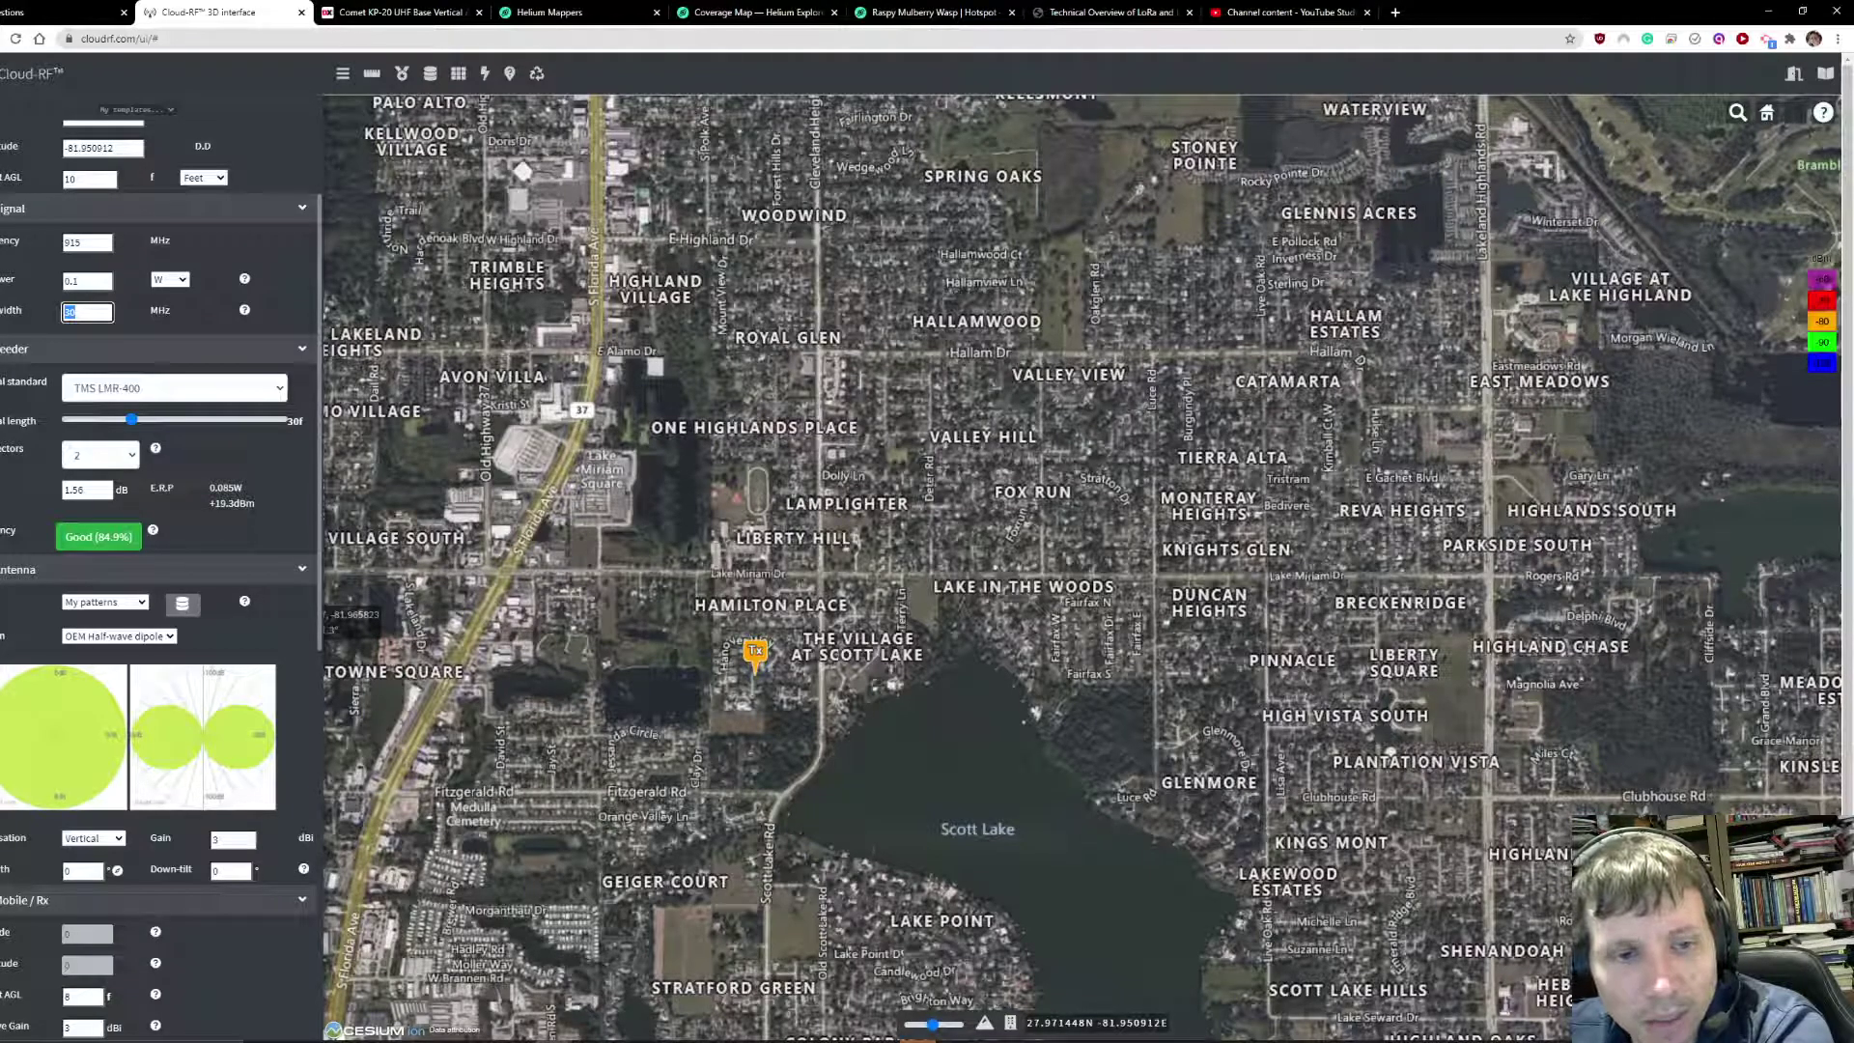
# Keep the TMS LMR-400 feeder and shorten it to about 15 ft, cutting loss to 0.97 dB
pyautogui.click(174, 388)
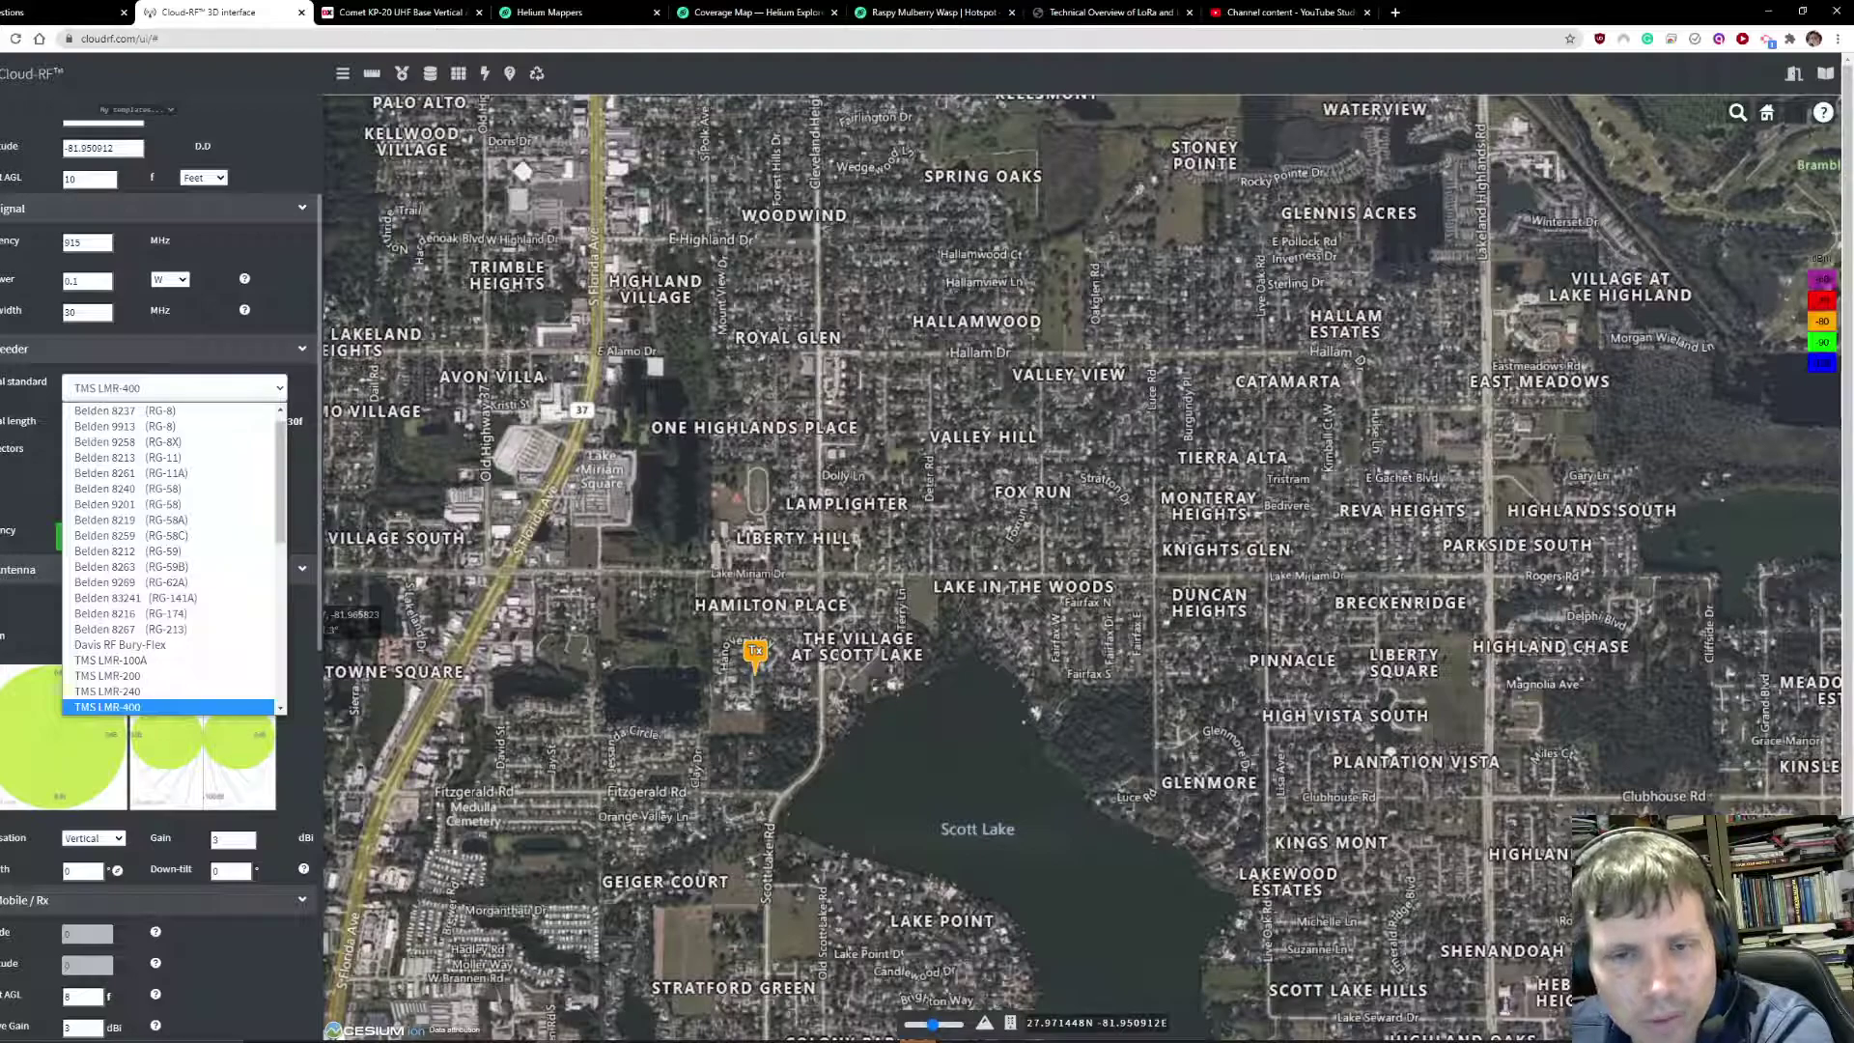
pyautogui.scroll(1, 169, 425)
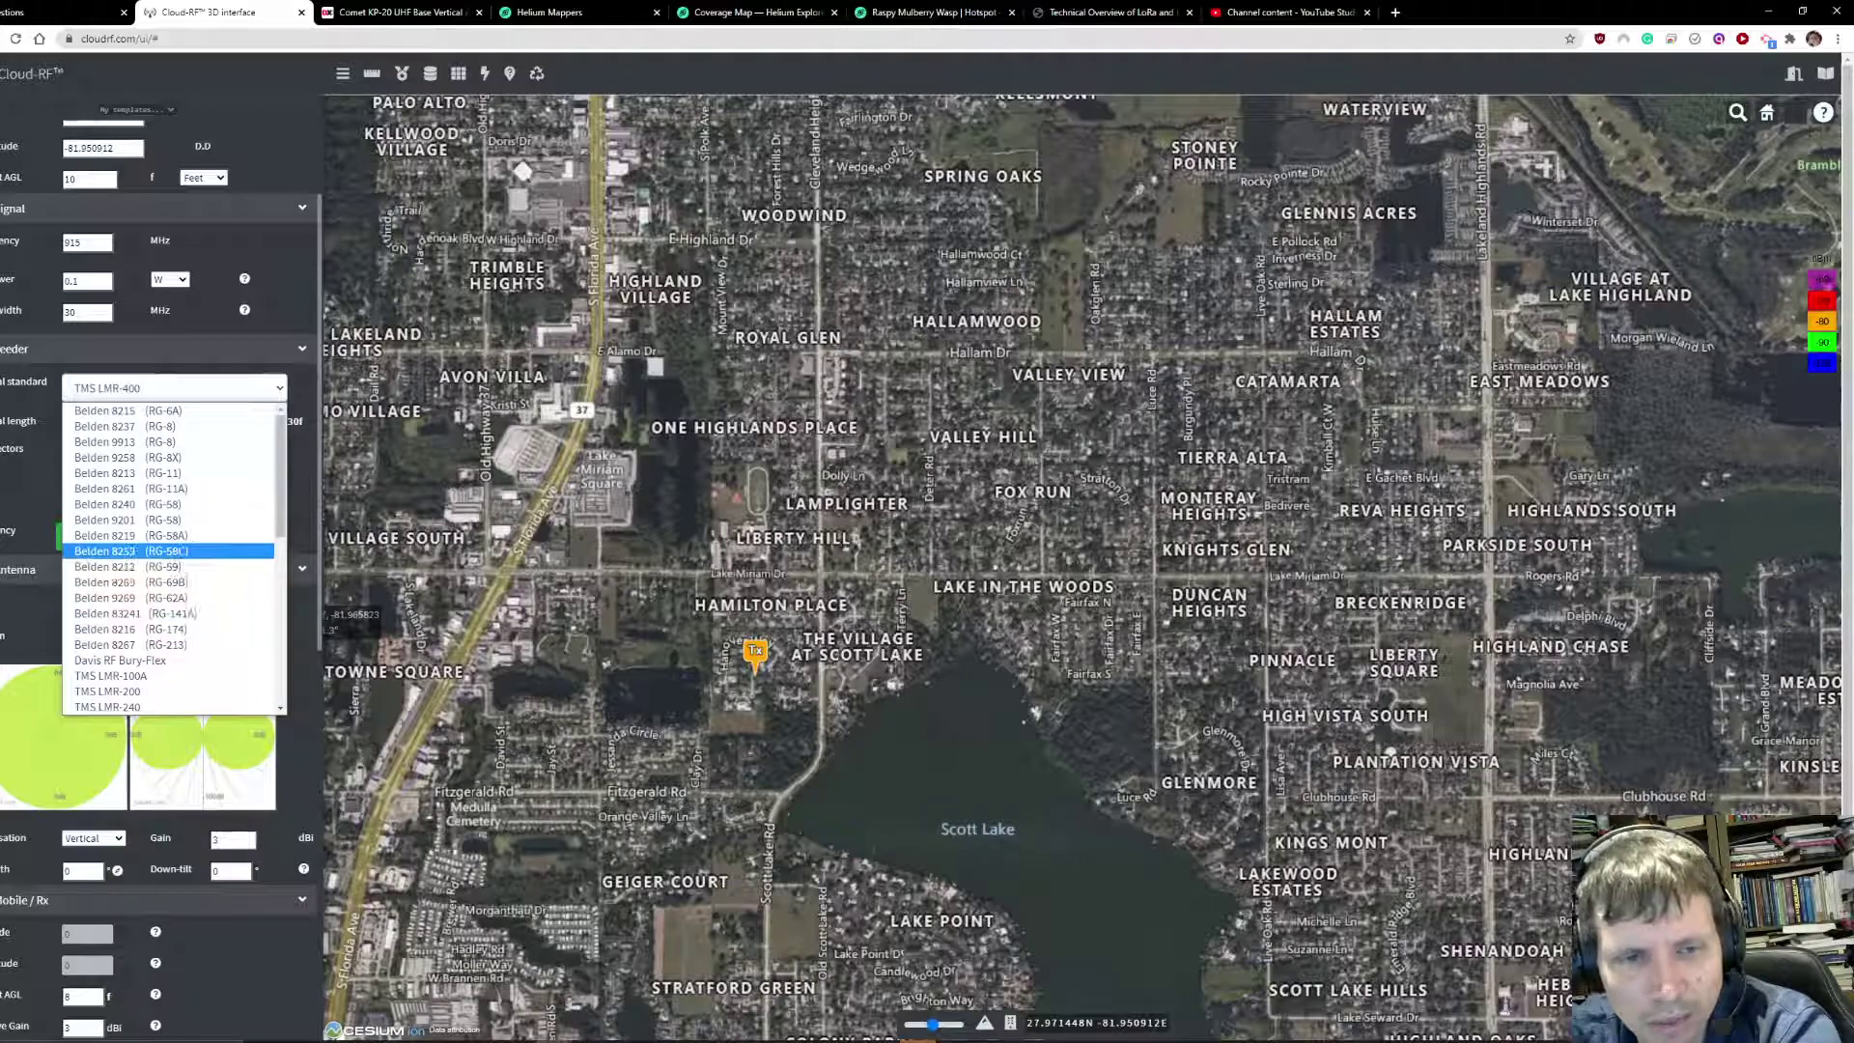
pyautogui.scroll(-3, 164, 551)
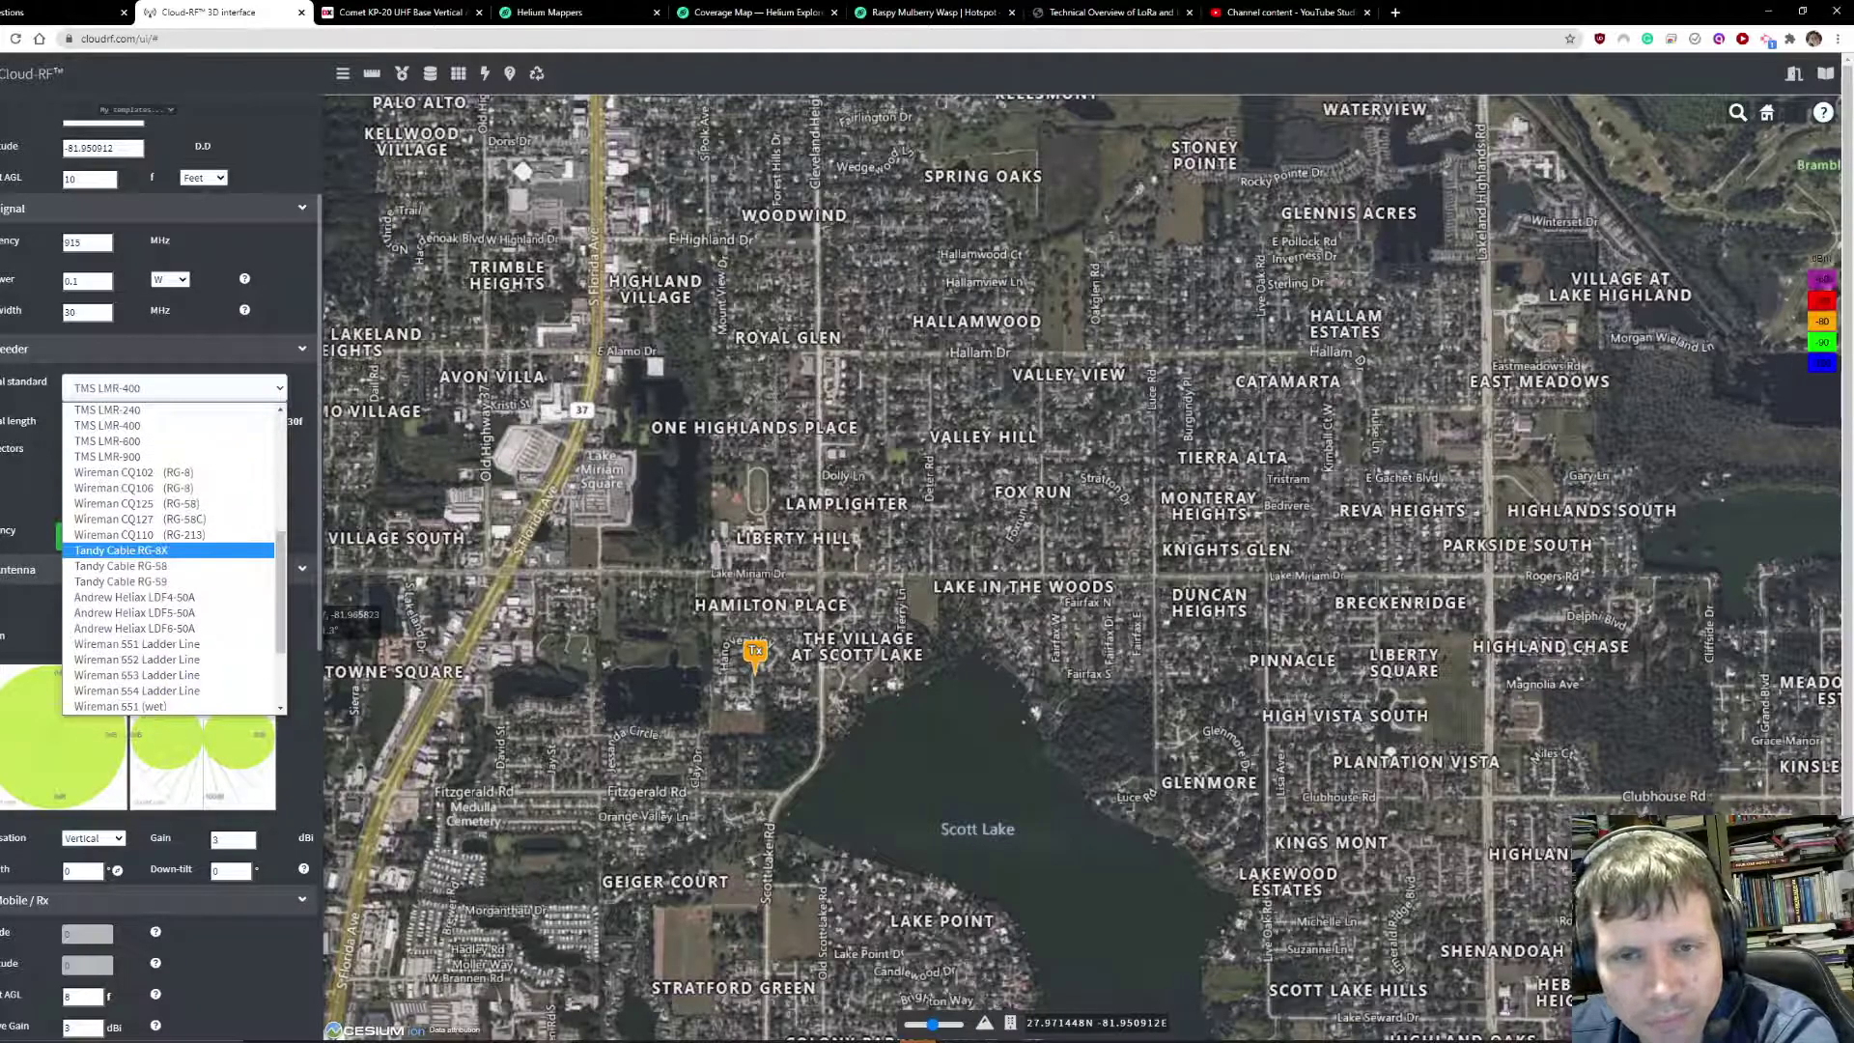
pyautogui.click(164, 573)
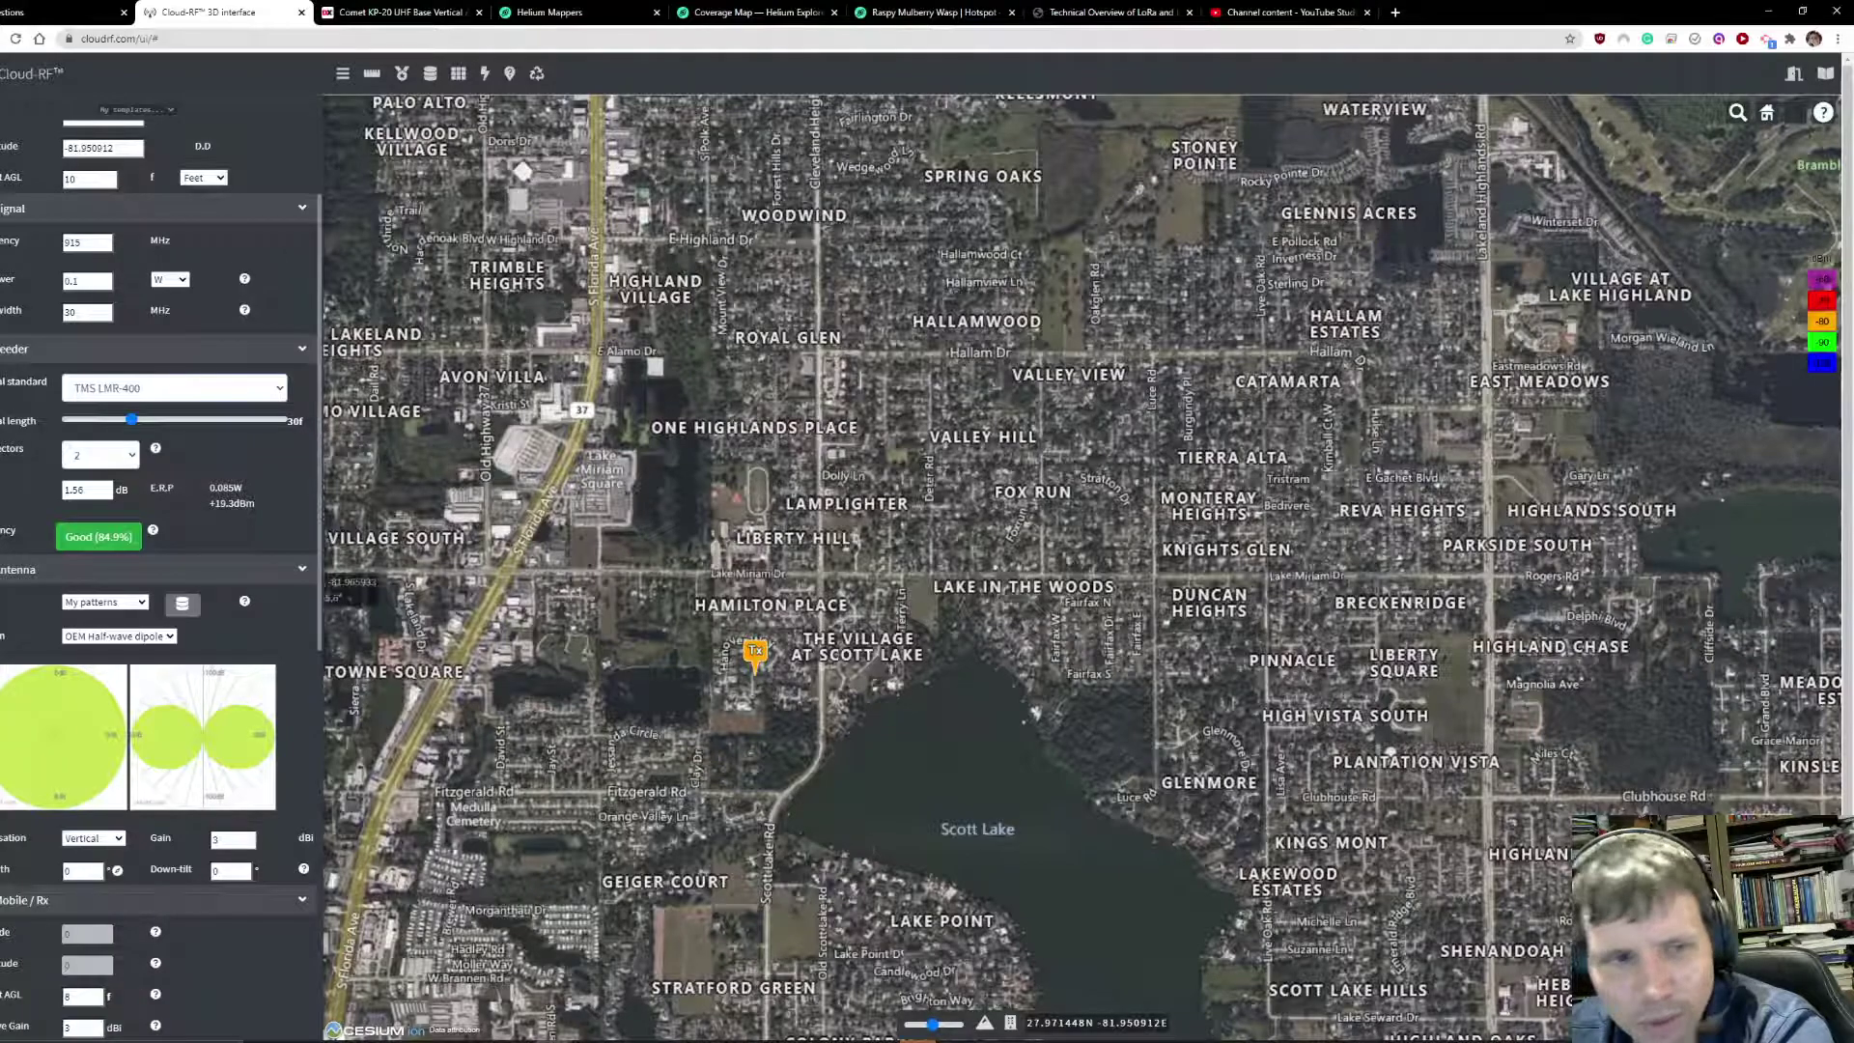
pyautogui.moveTo(132, 419); pyautogui.dragTo(101, 419)
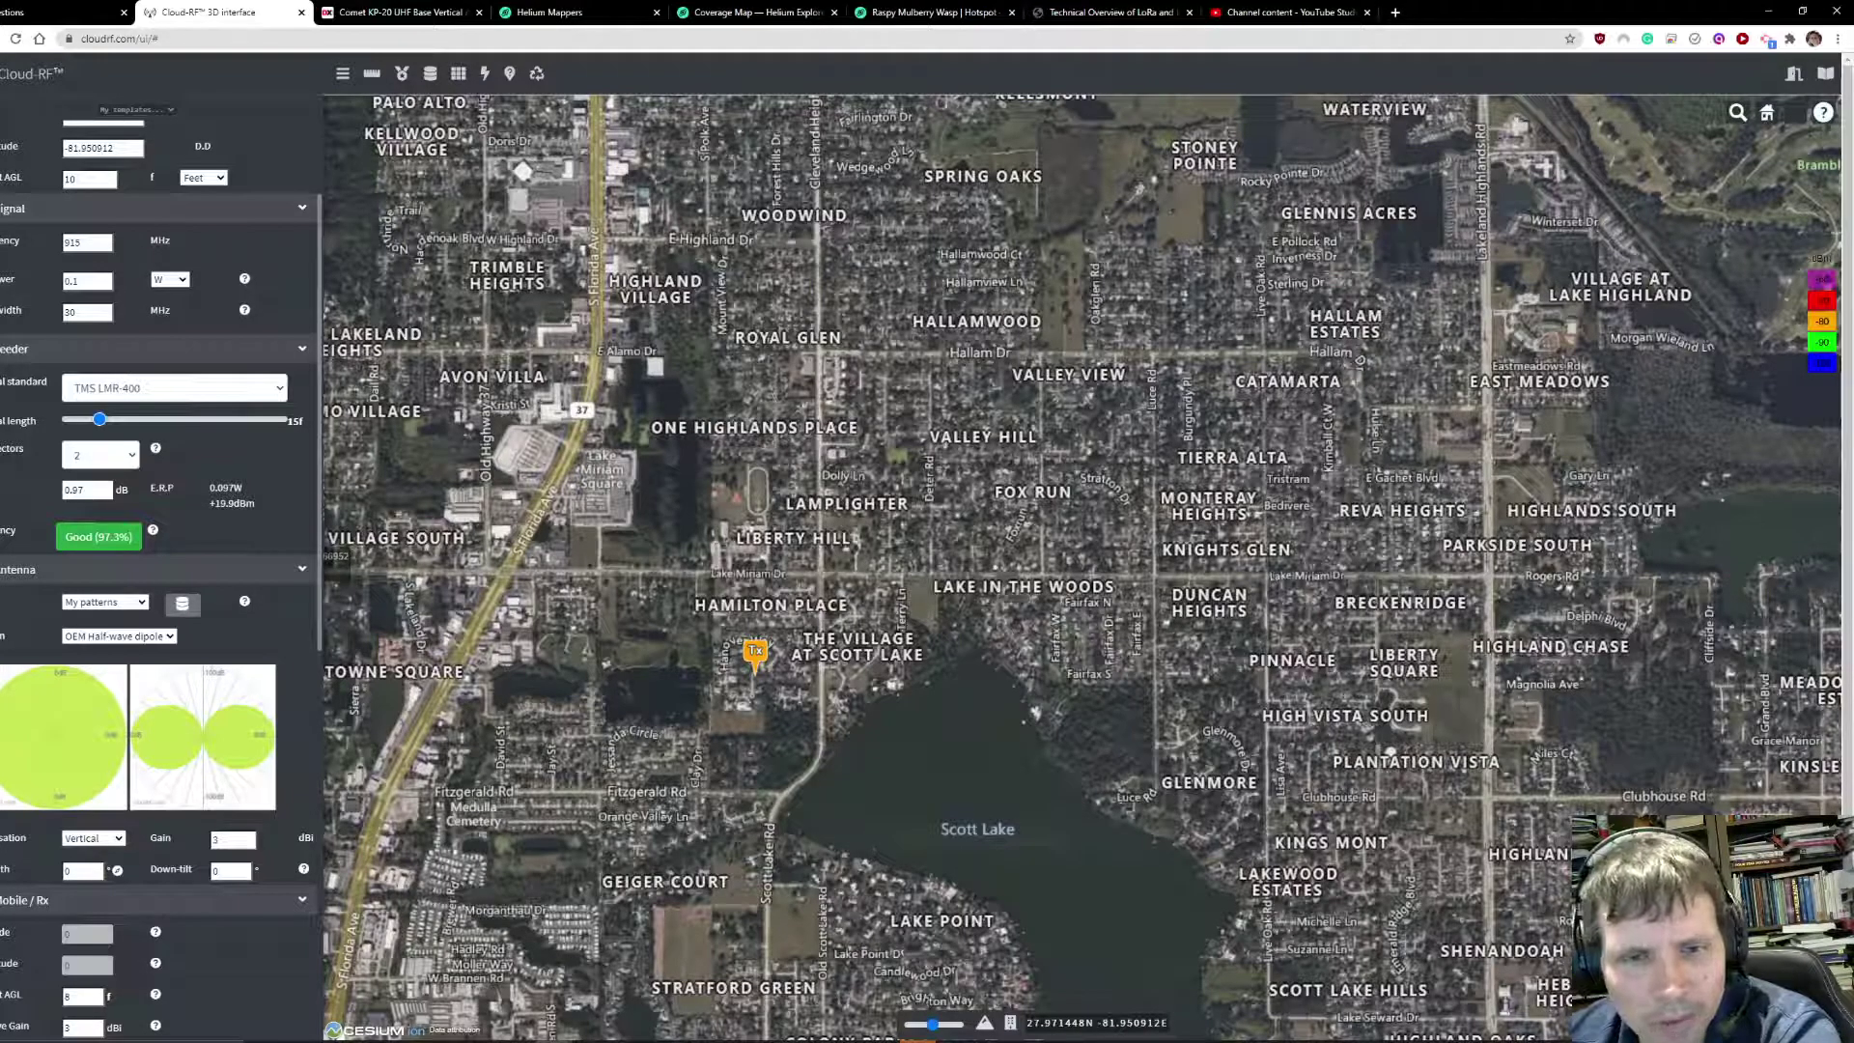
pyautogui.scroll(-2, 386, 802)
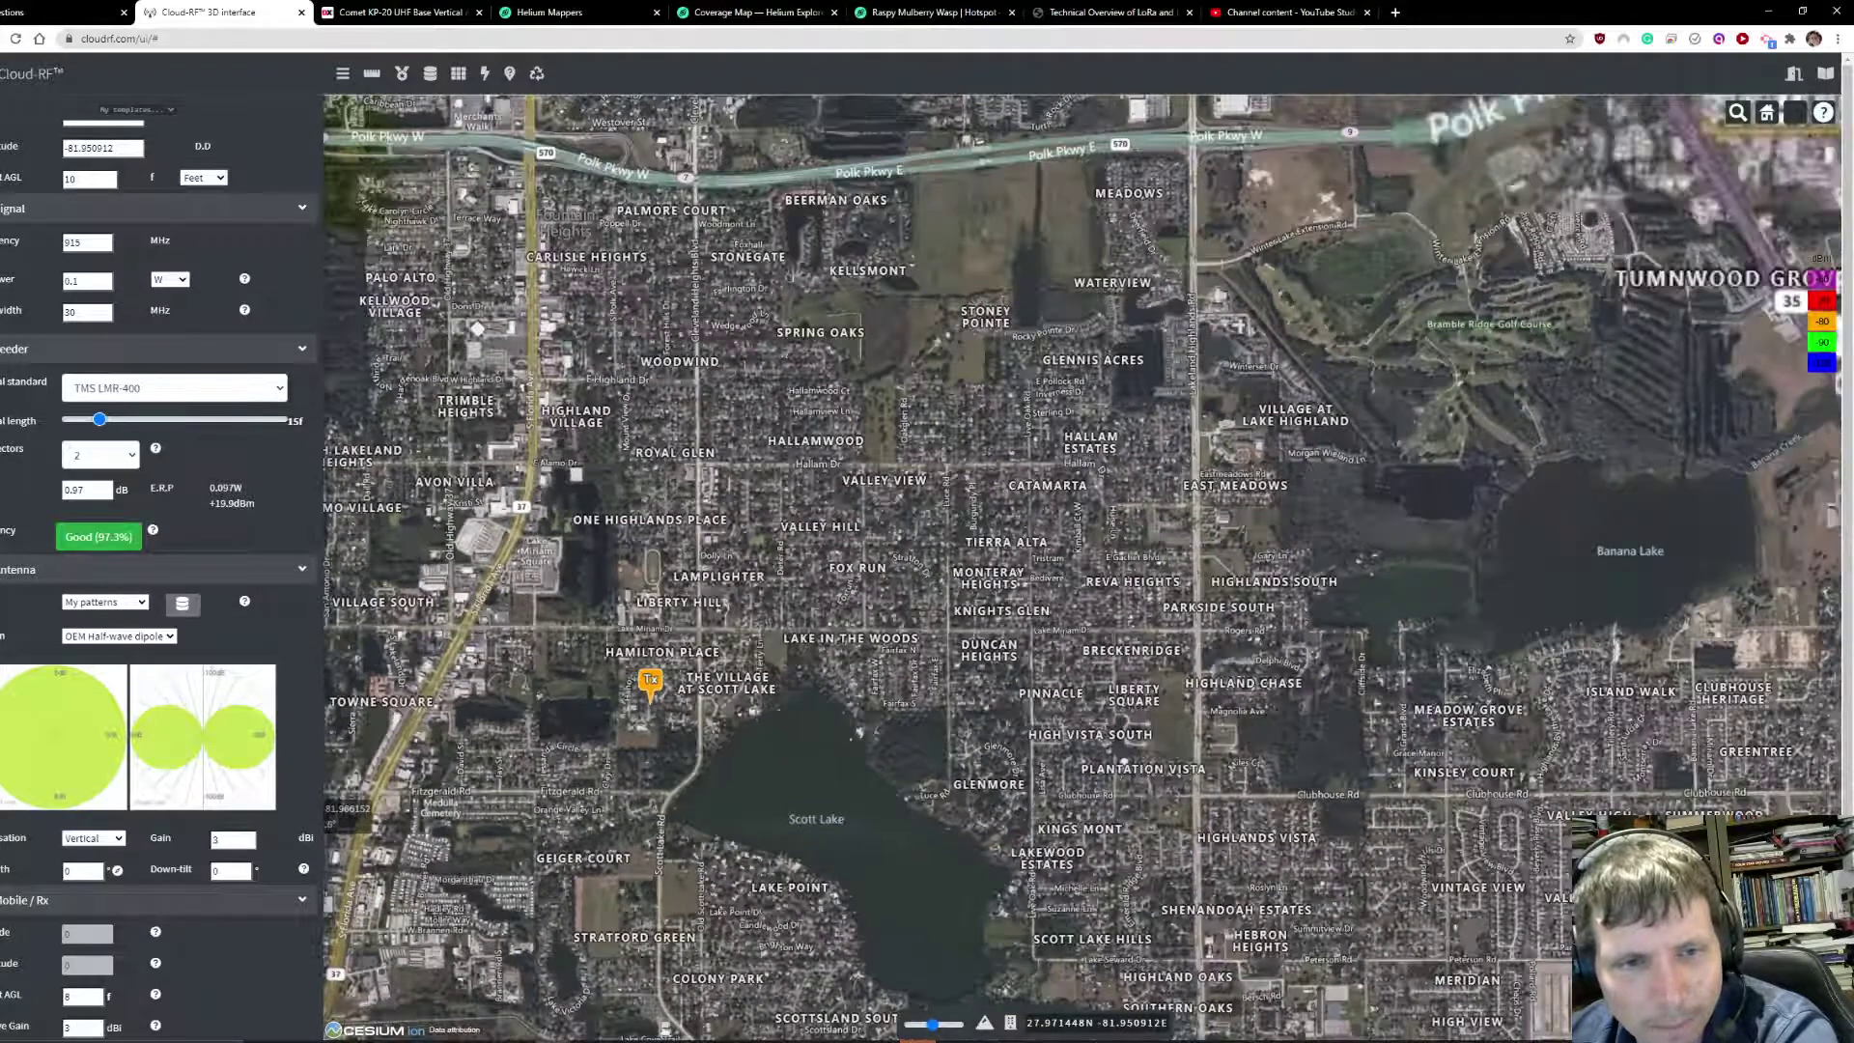
pyautogui.scroll(1, 551, 787)
pyautogui.scroll(-1, 289, 681)
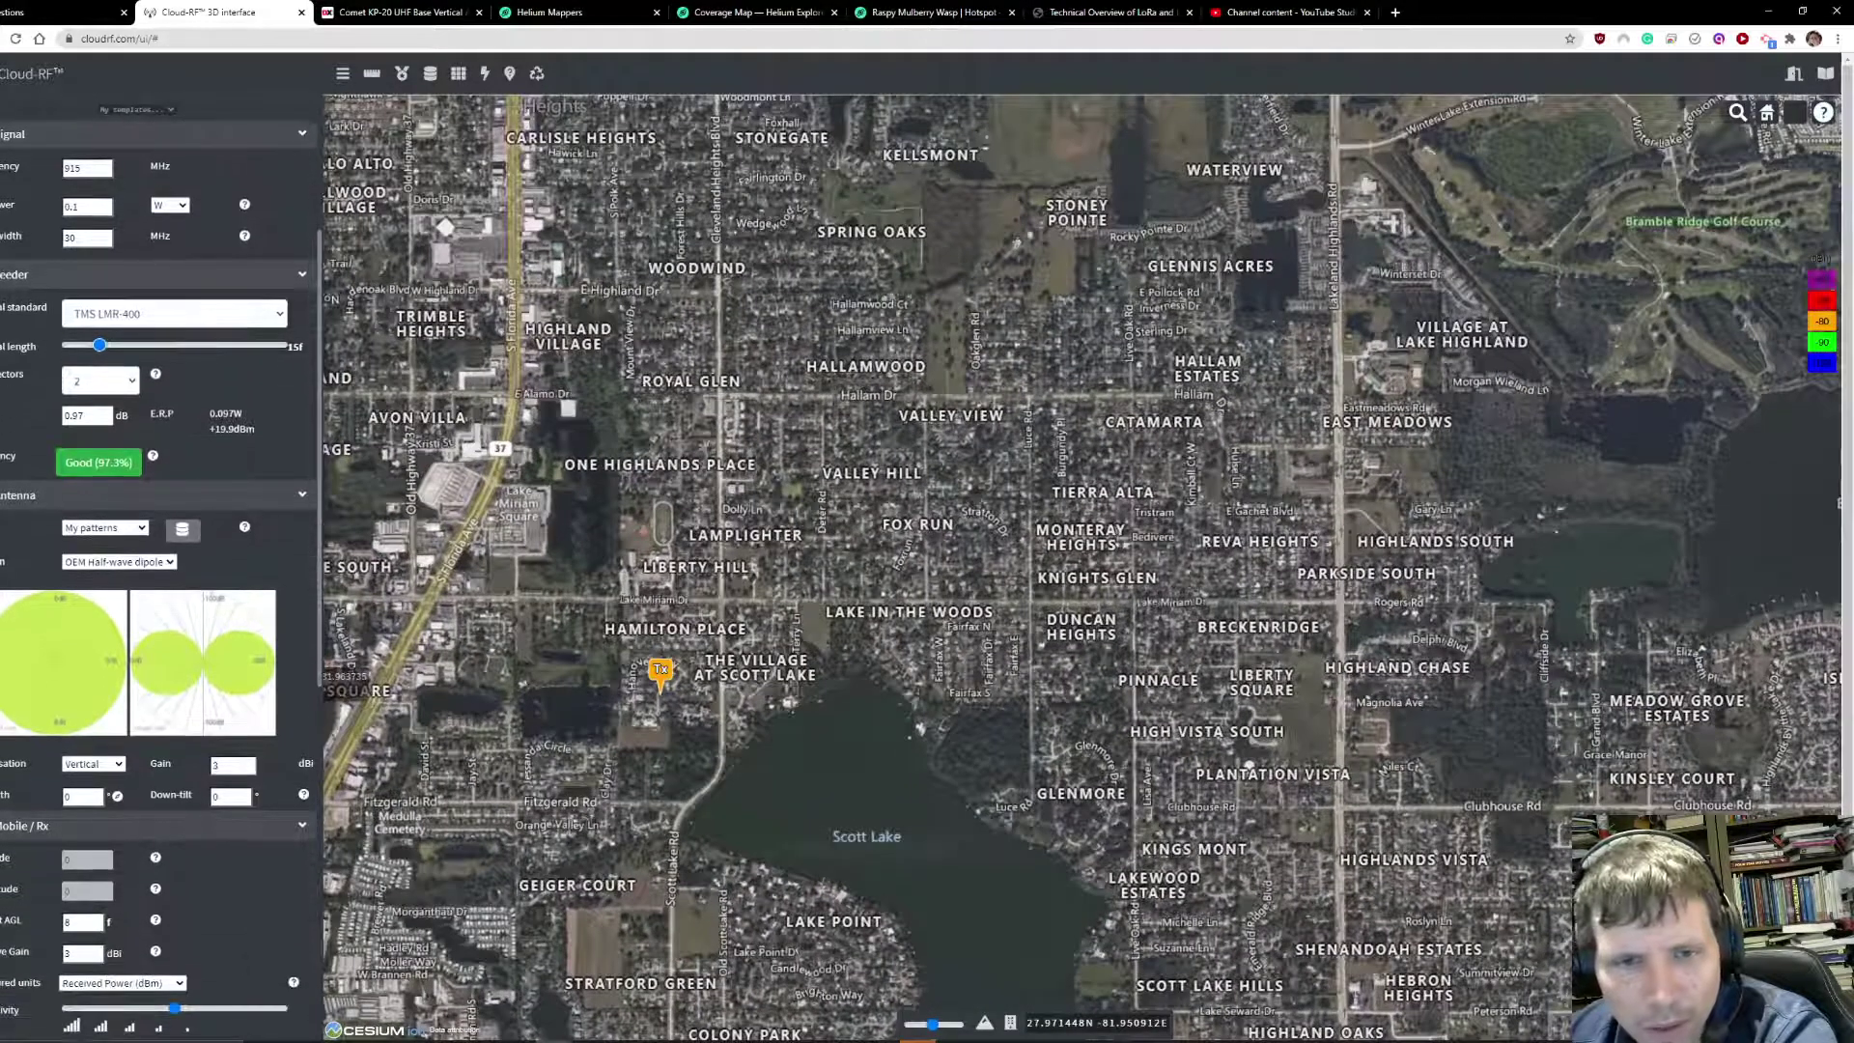
pyautogui.scroll(-2, 290, 681)
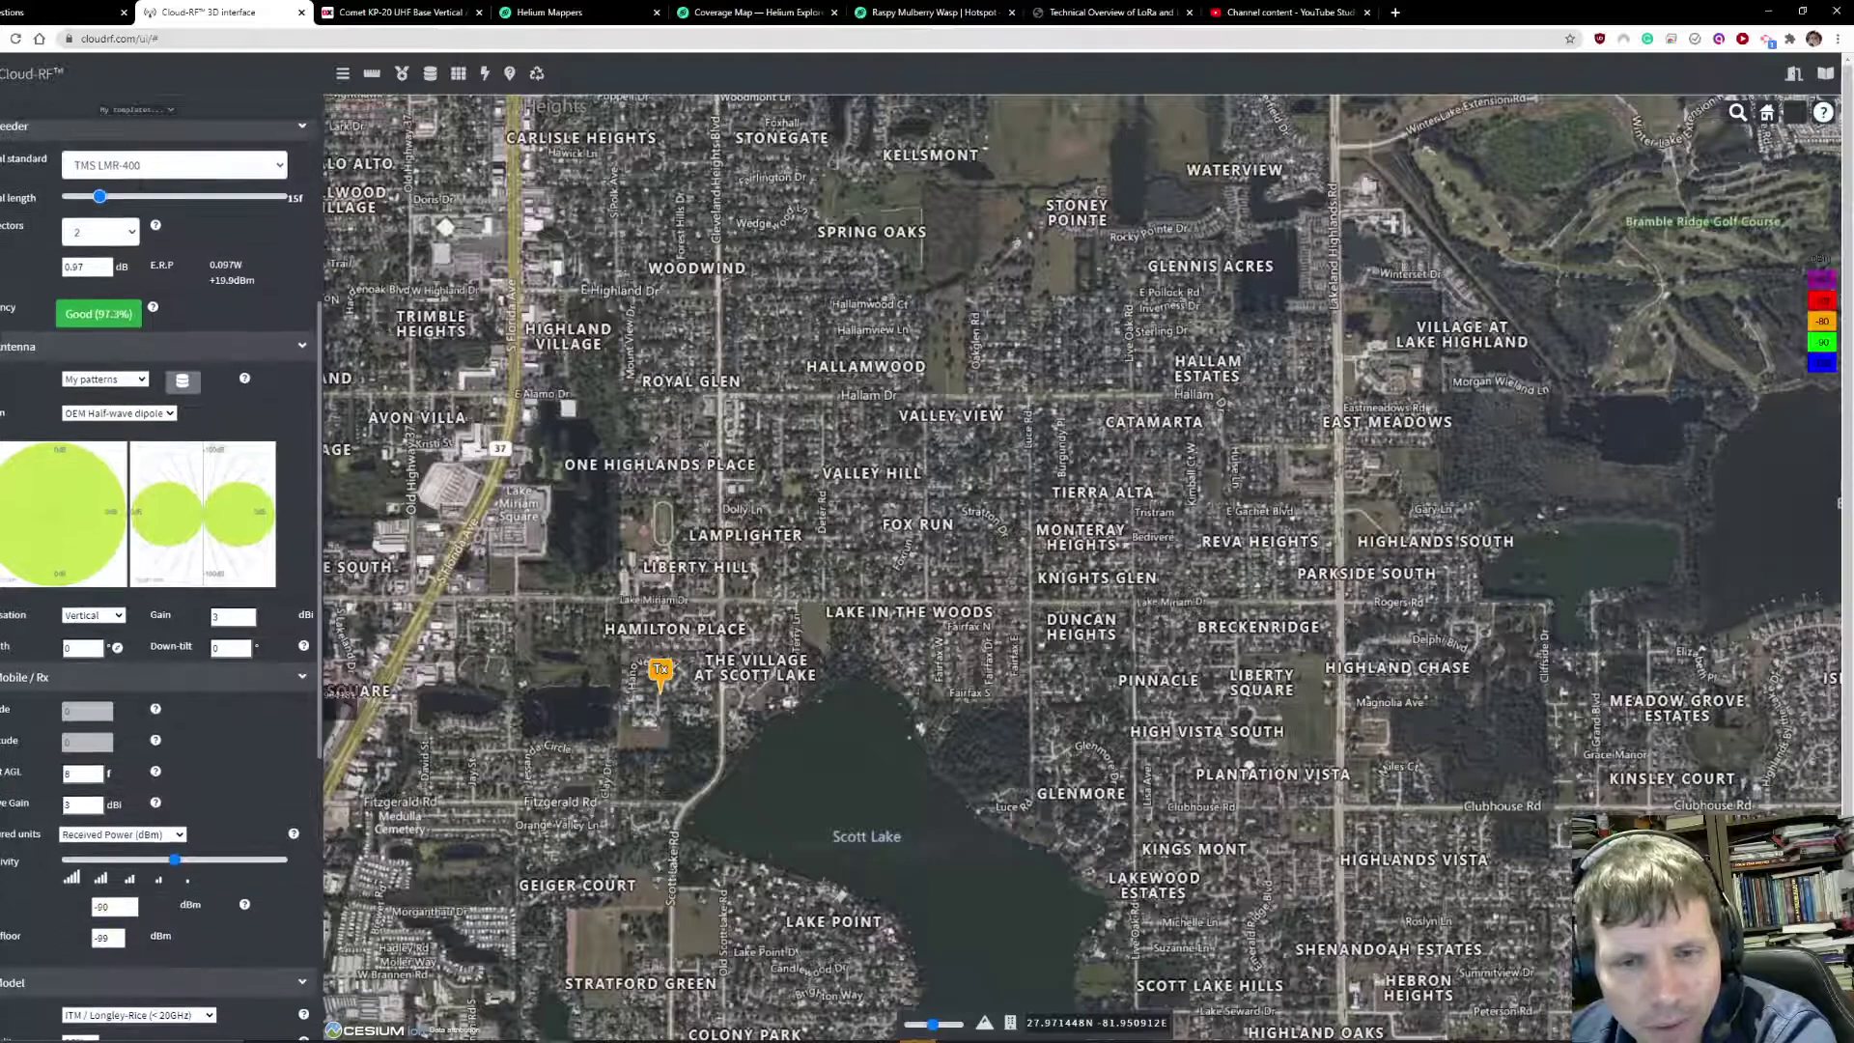
# Keep the OEM Half-wave dipole antenna pattern and select its 3 dBi gain value
pyautogui.click(120, 413)
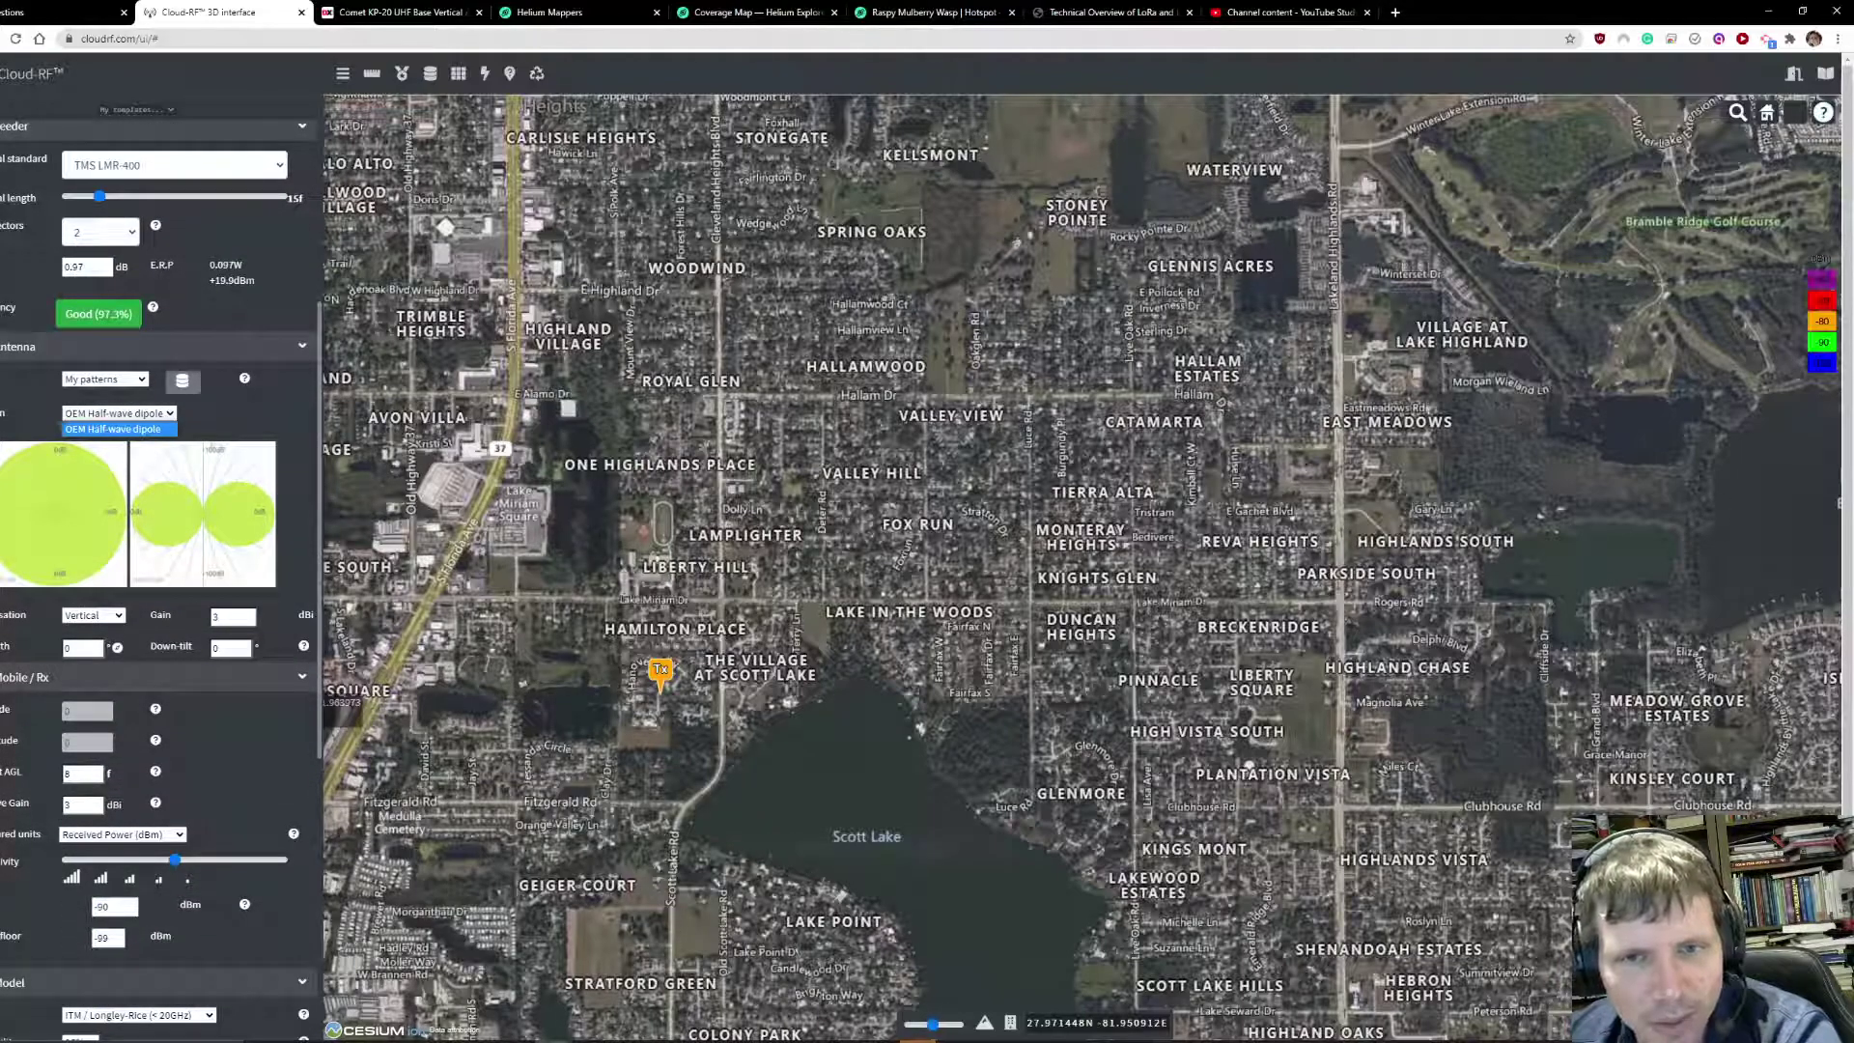
pyautogui.click(119, 429)
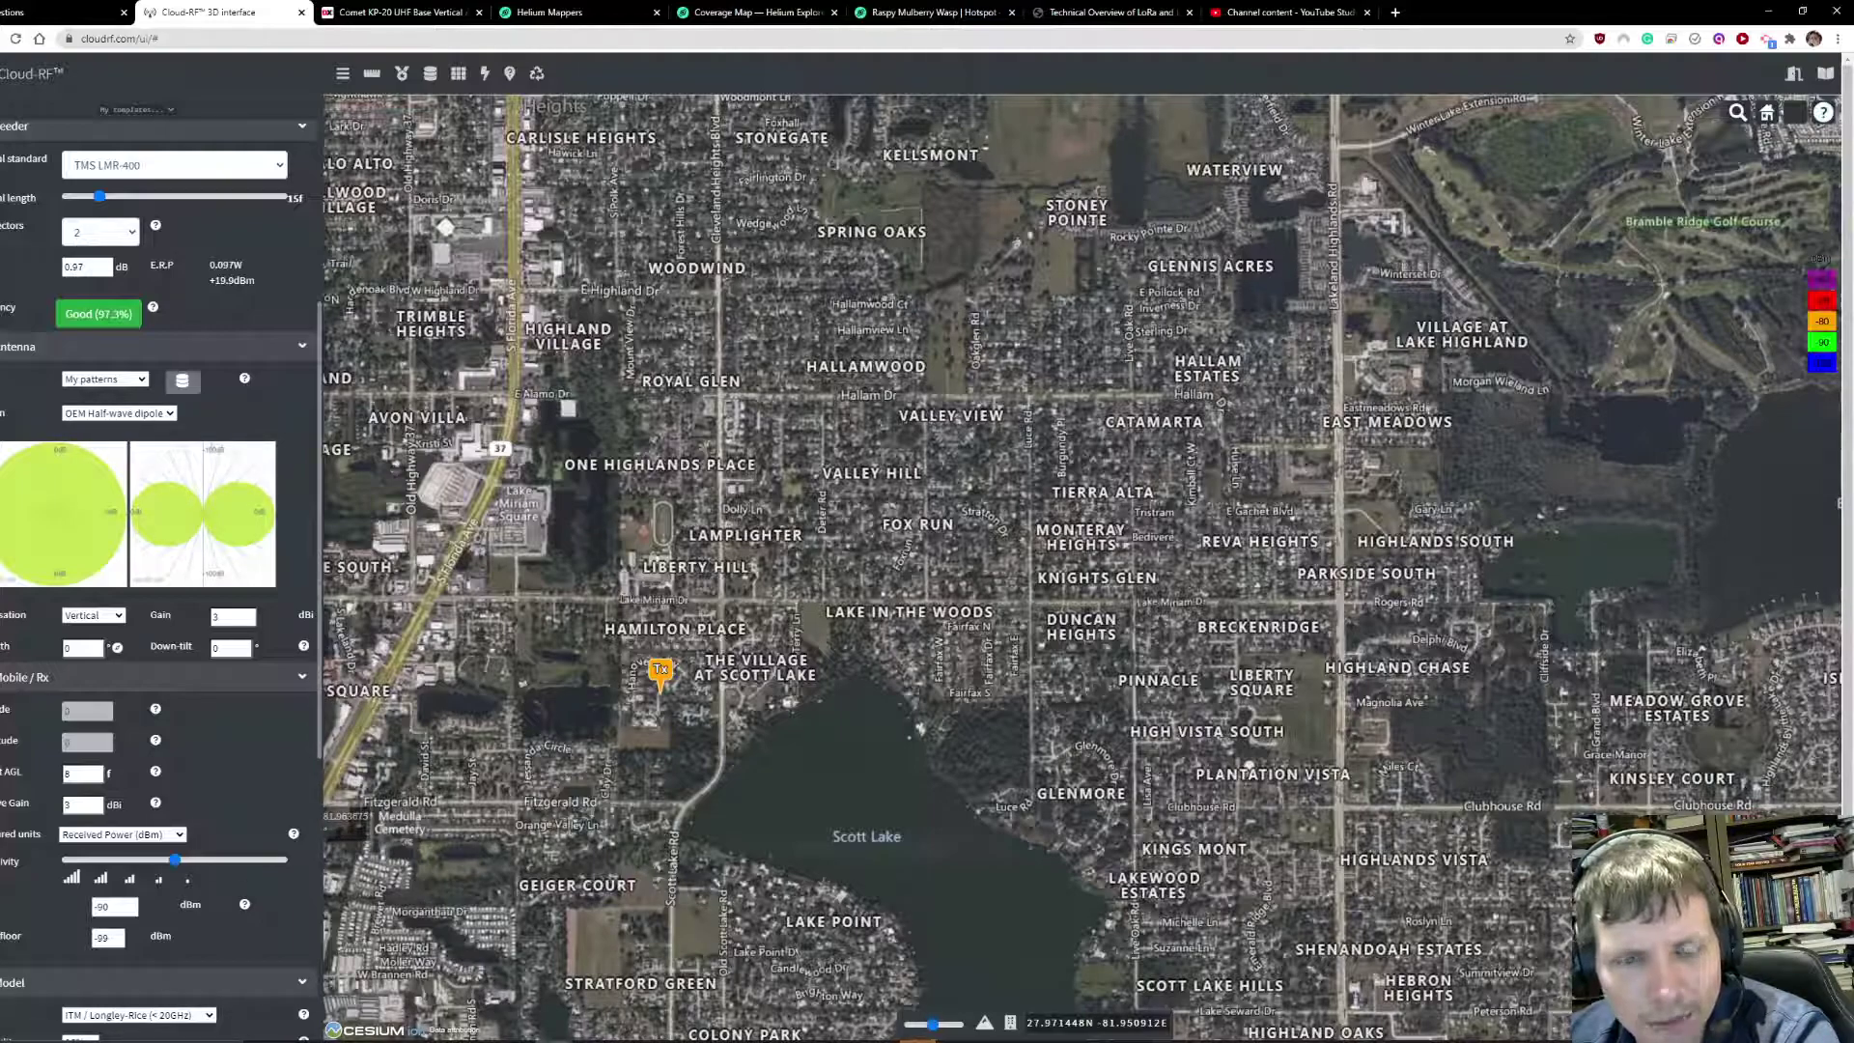
pyautogui.doubleClick(232, 616)
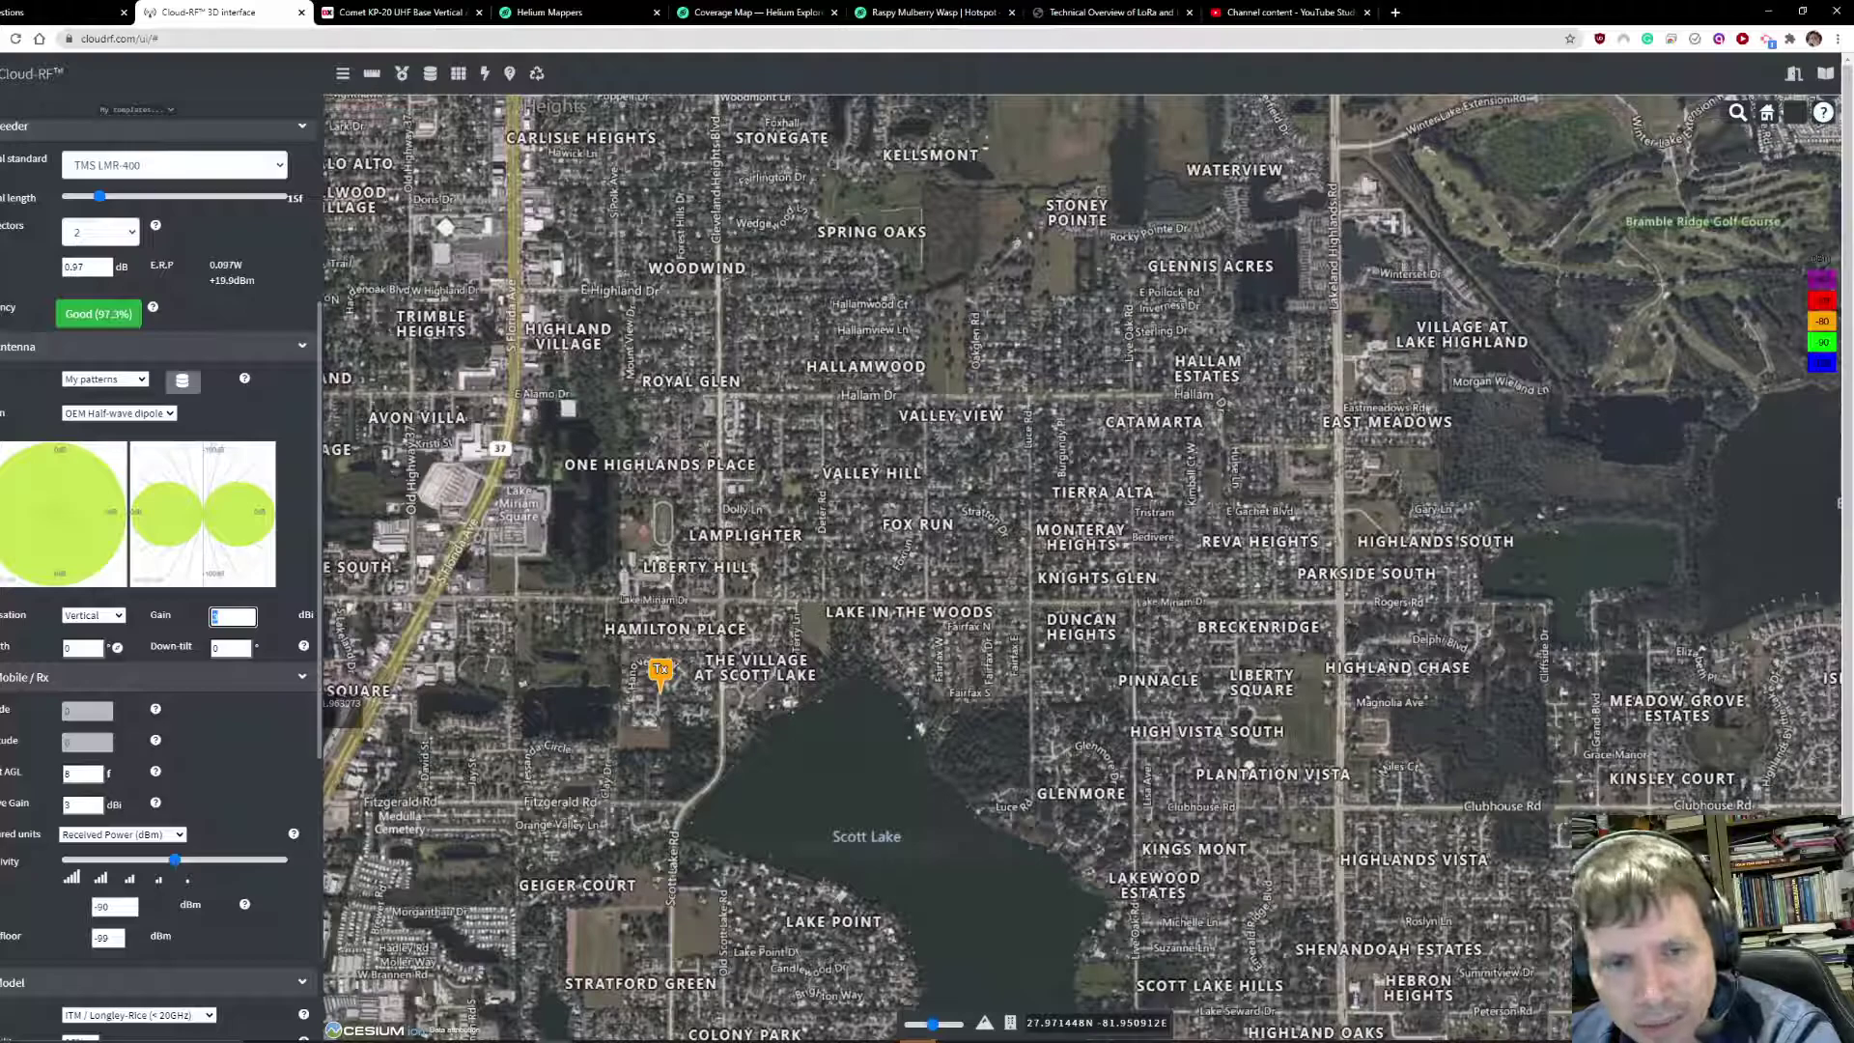
pyautogui.scroll(-1, 159, 580)
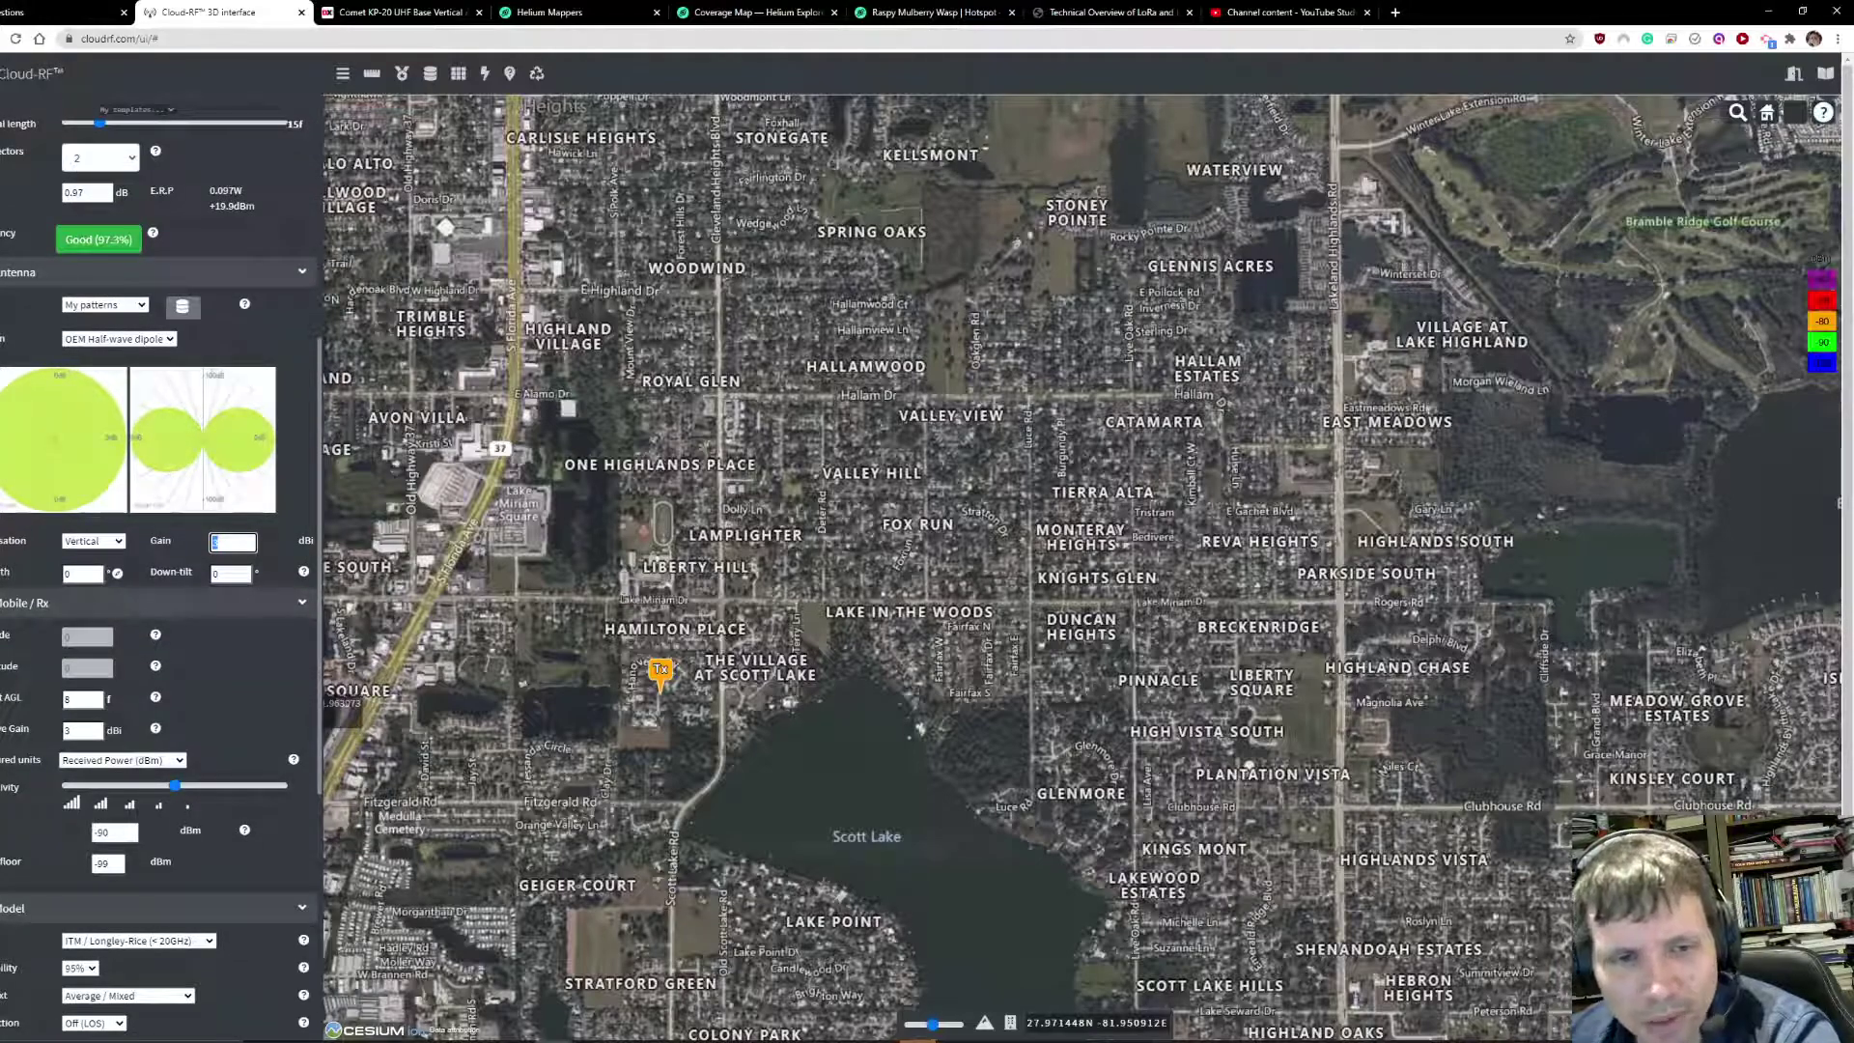
# Set the receiver height above ground to 8
pyautogui.scroll(-1, 160, 570)
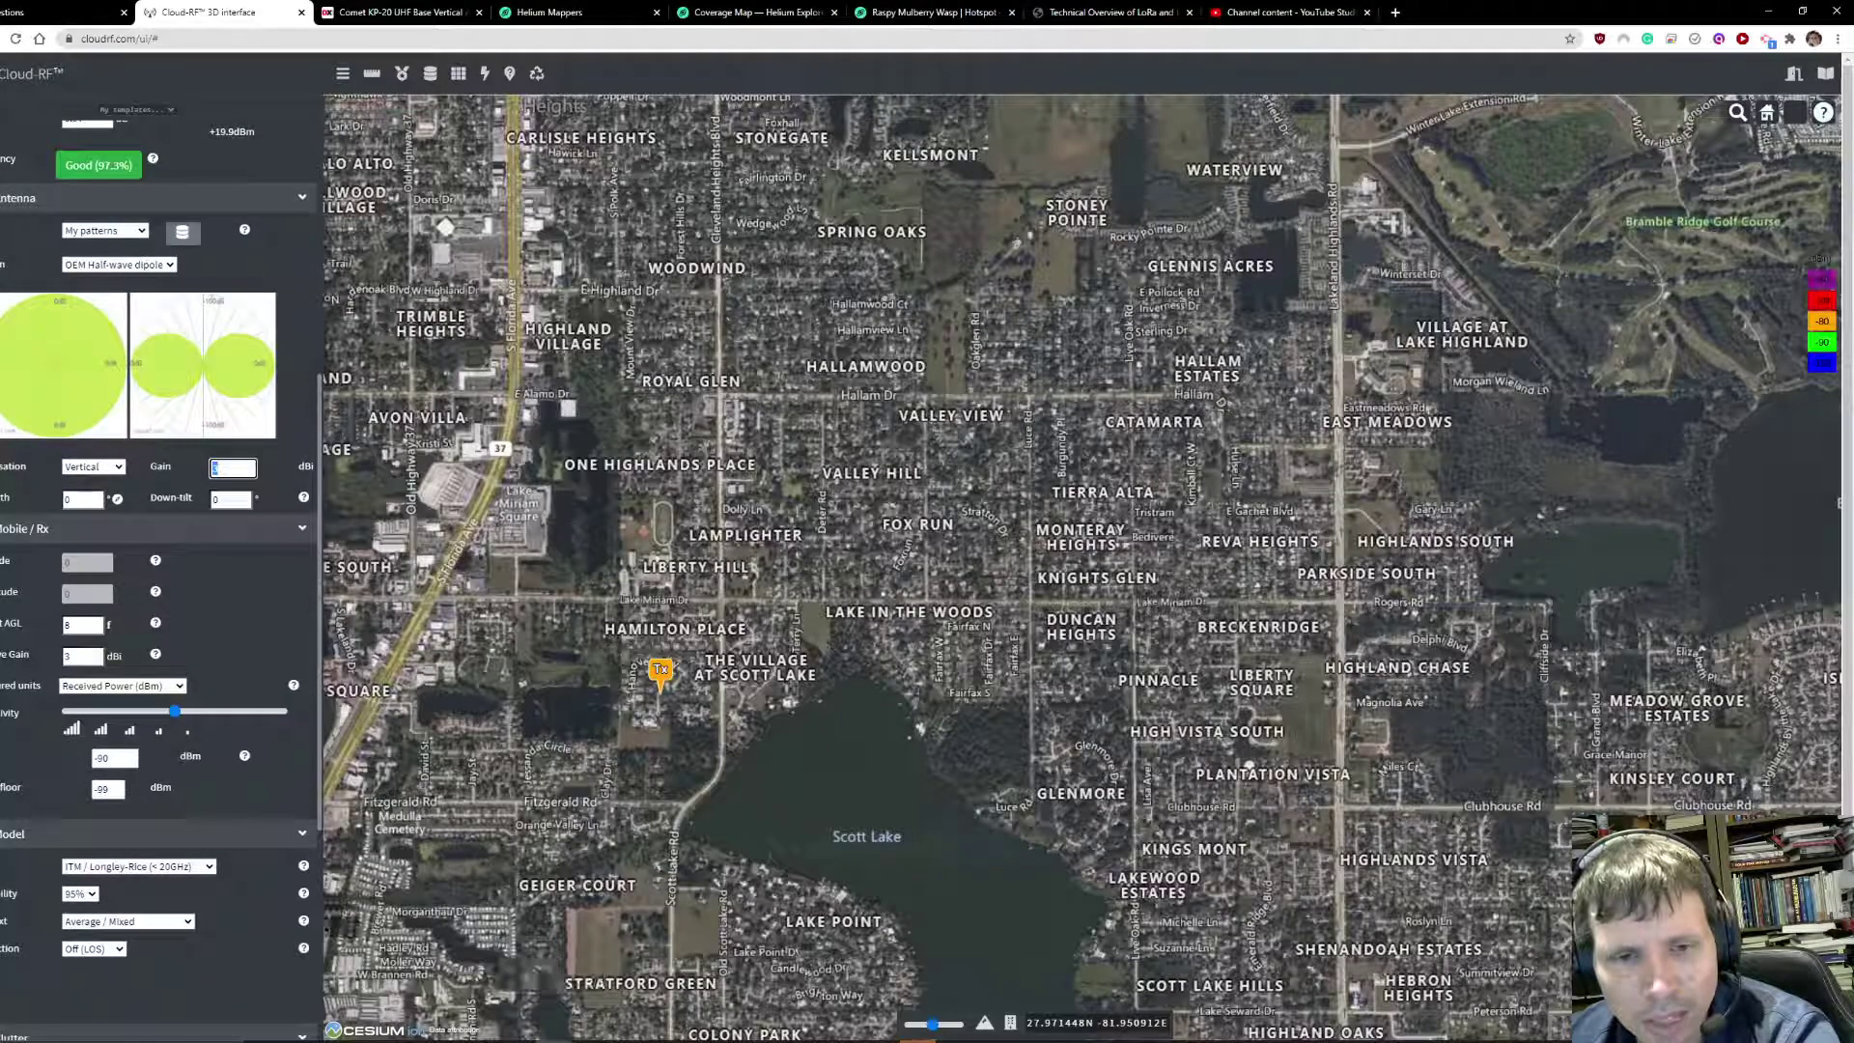
pyautogui.click(83, 625)
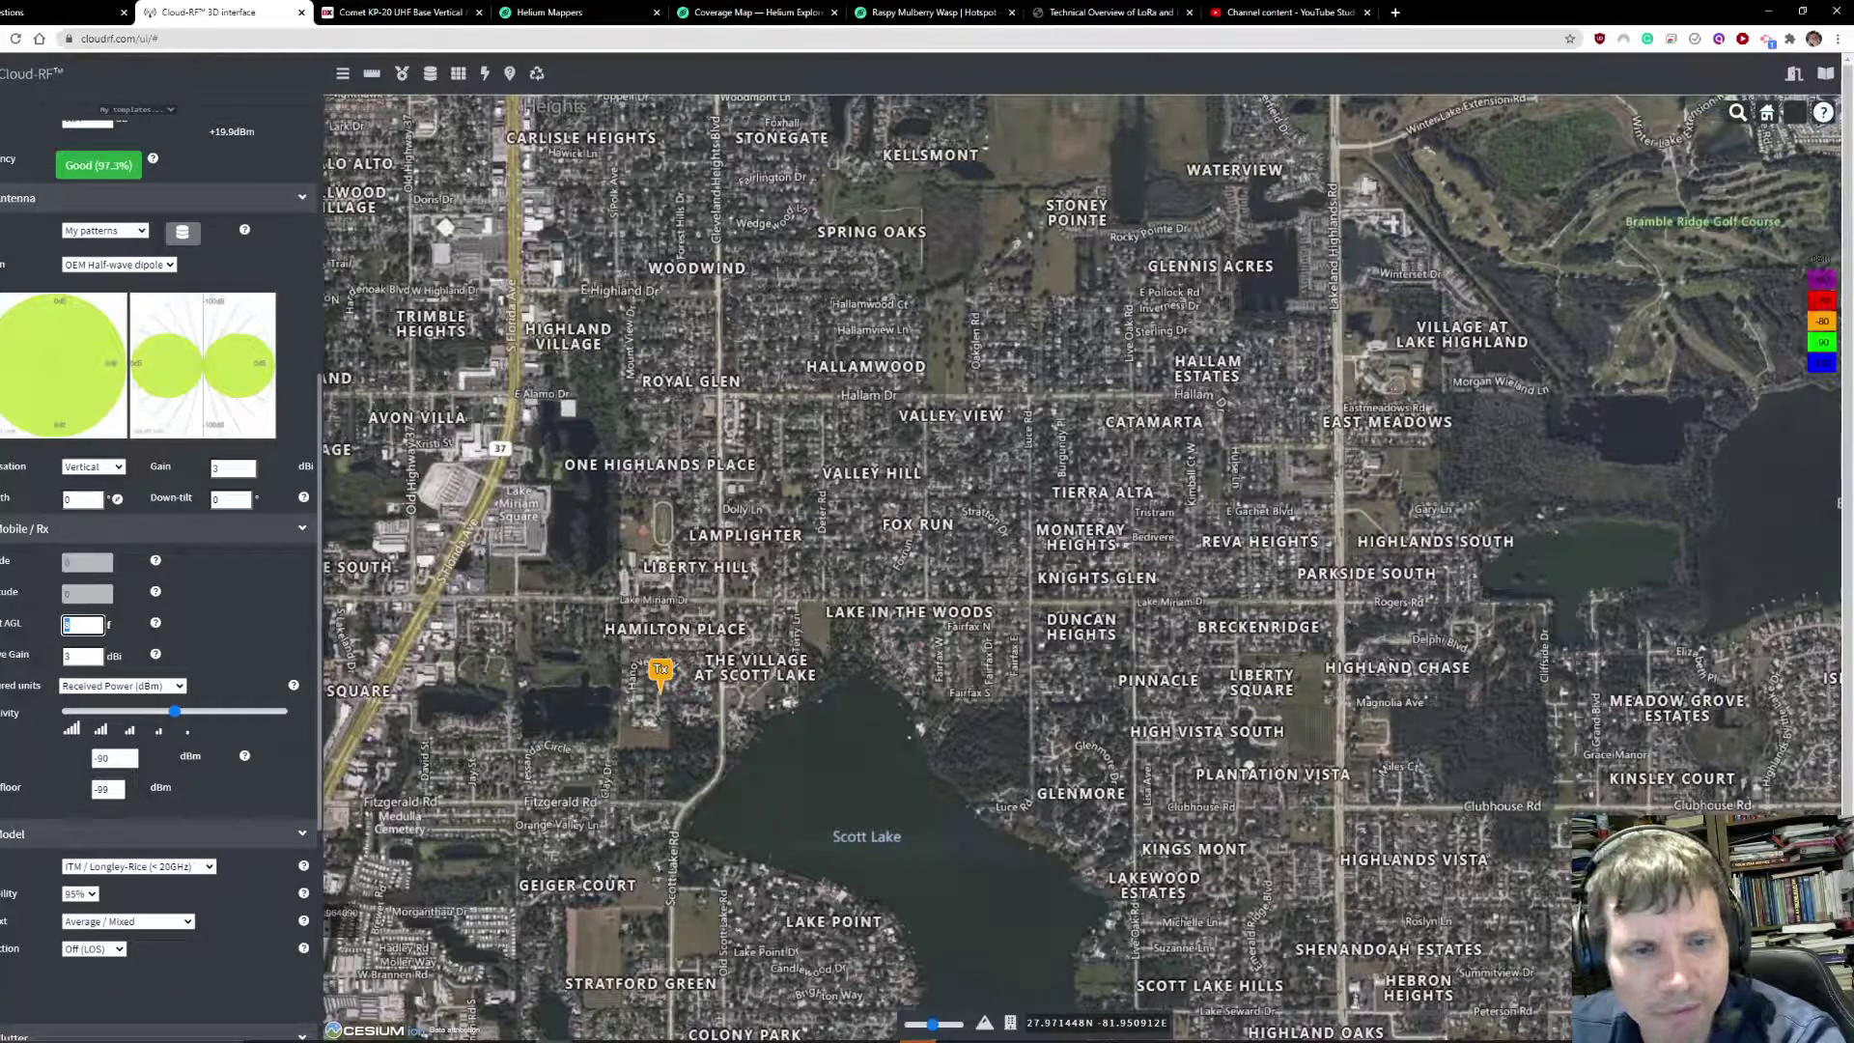
pyautogui.write('8')
pyautogui.press('Tab')
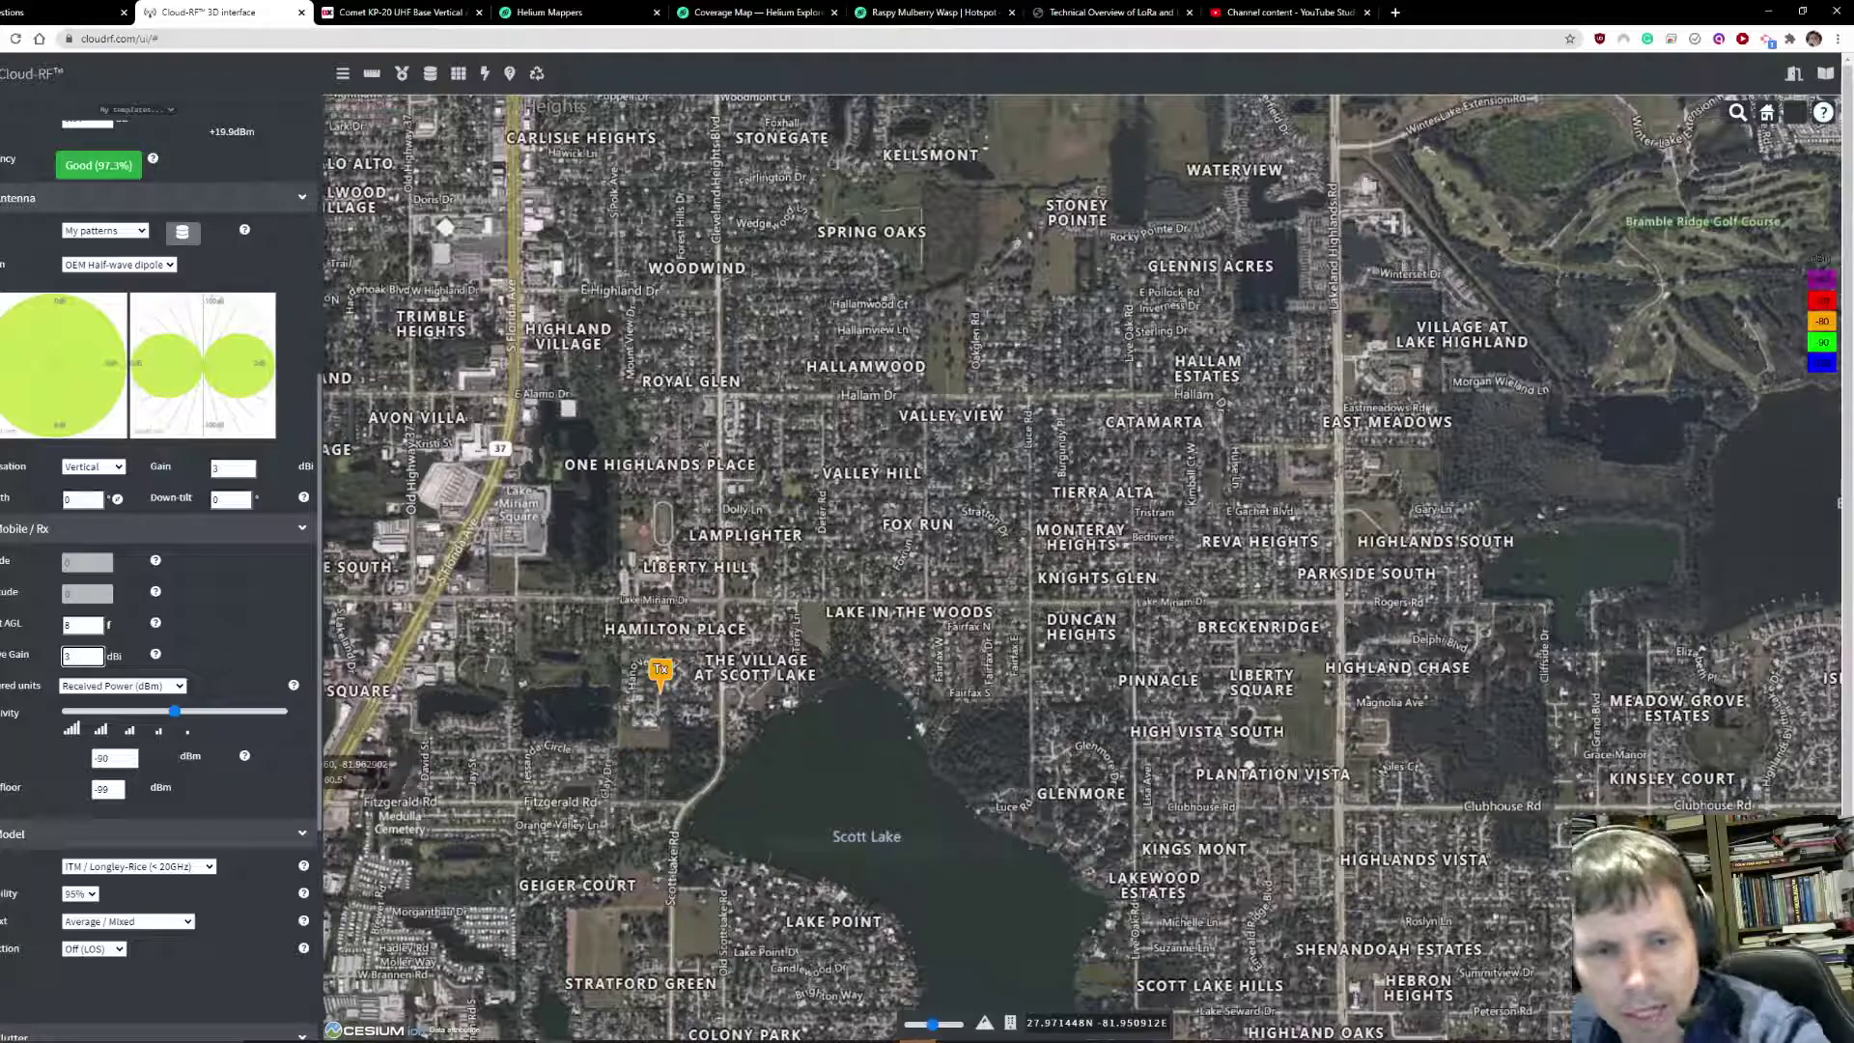
# Keep Received Power (dBm) as the result units
pyautogui.scroll(-1, 160, 579)
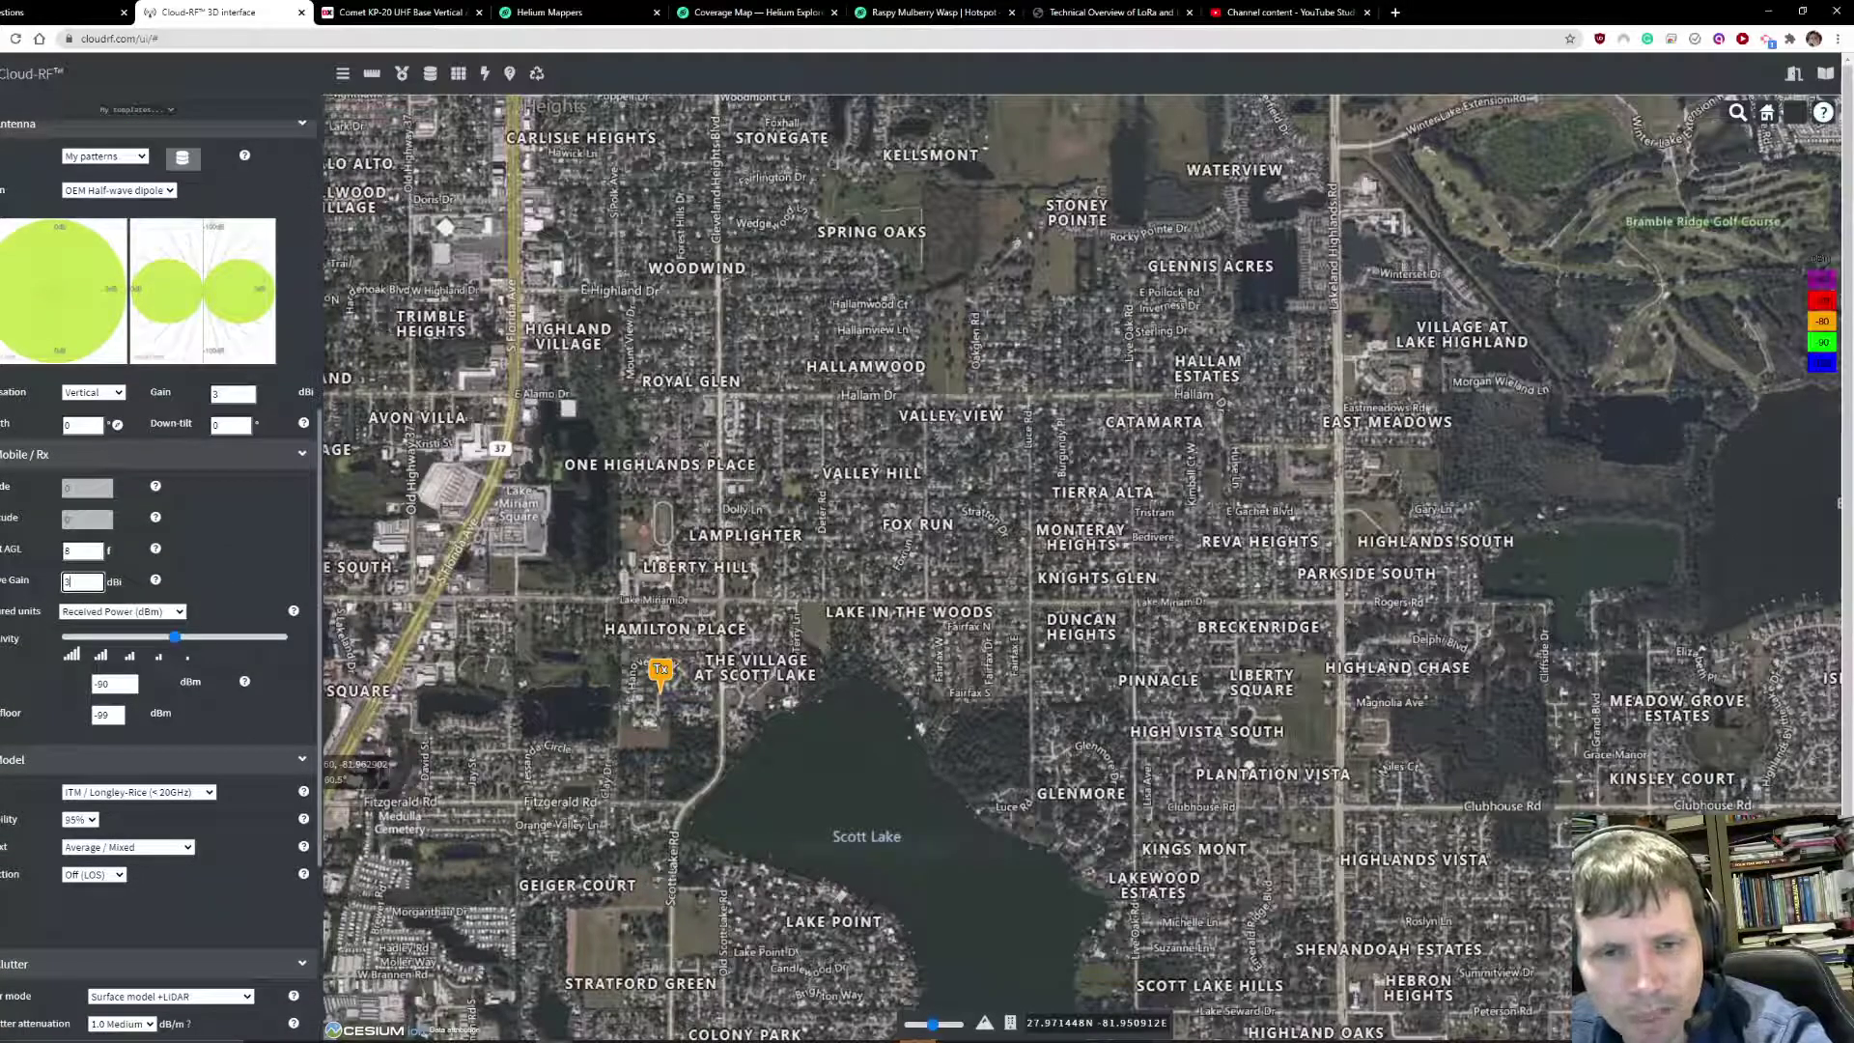
pyautogui.click(121, 611)
pyautogui.click(106, 628)
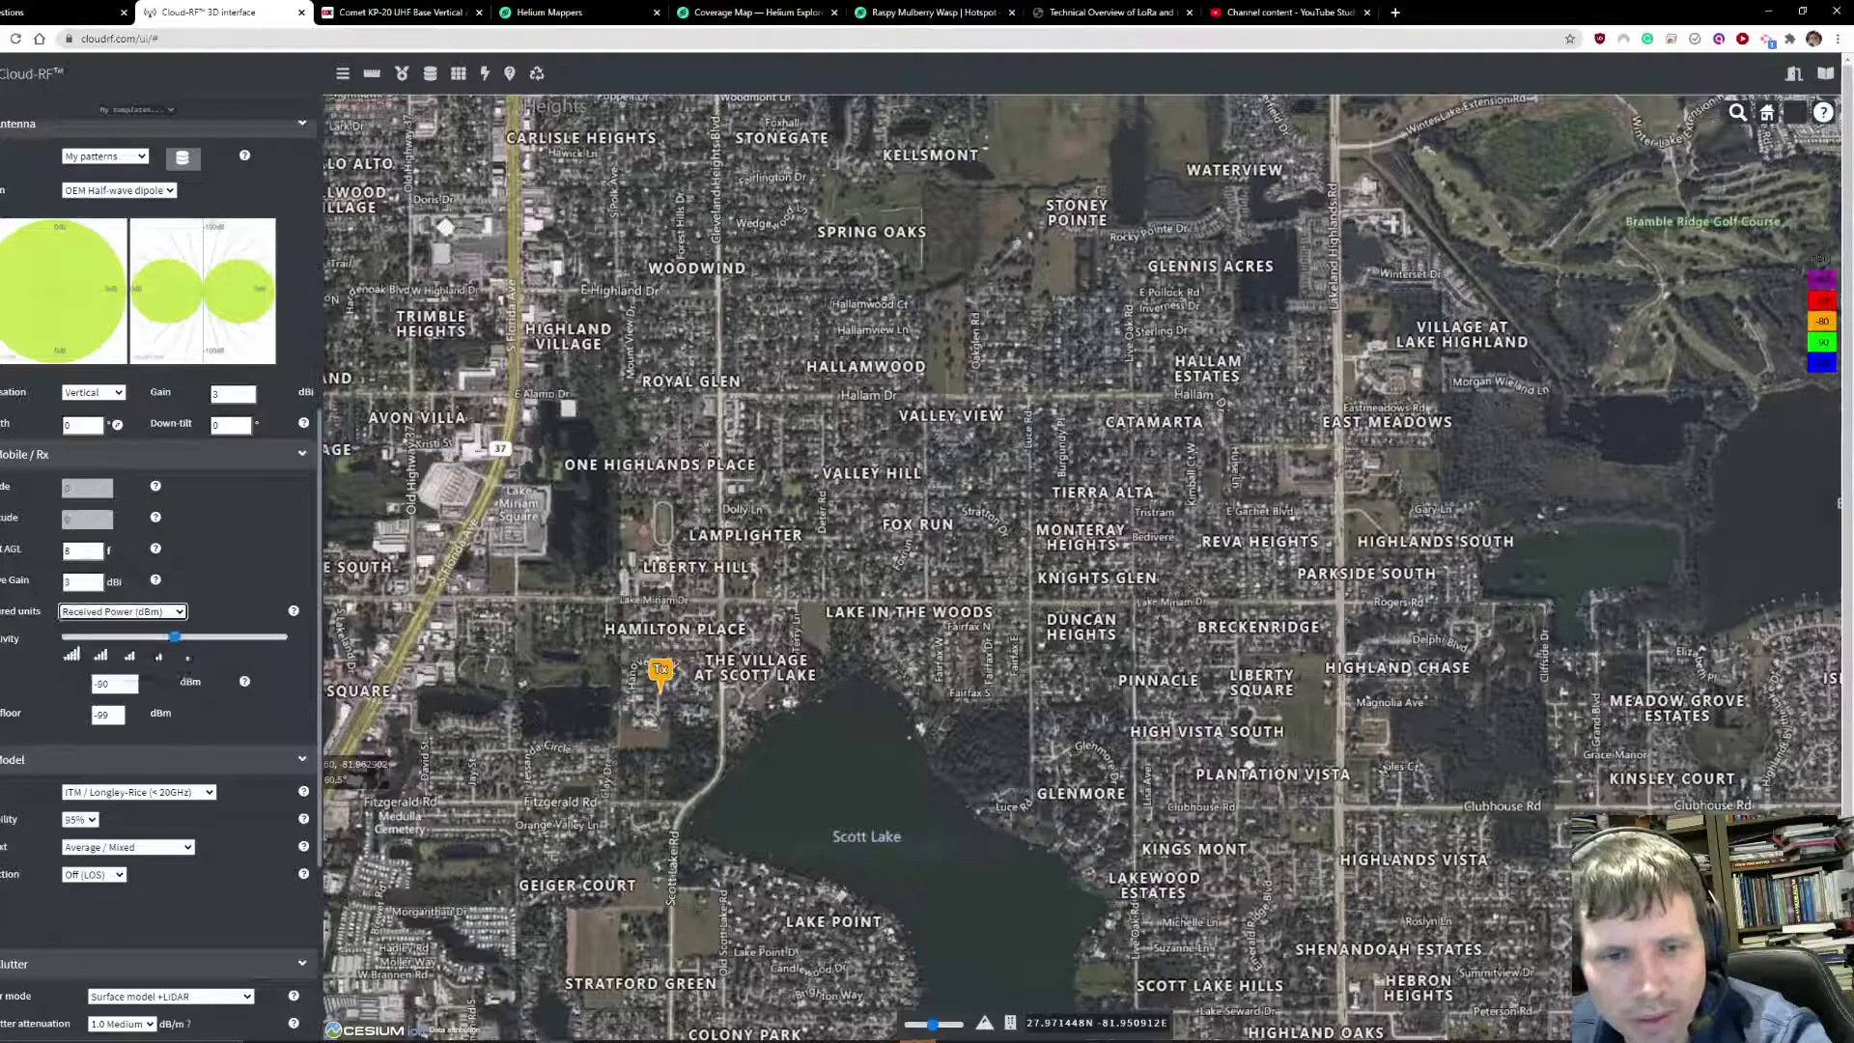
pyautogui.scroll(-1, 160, 570)
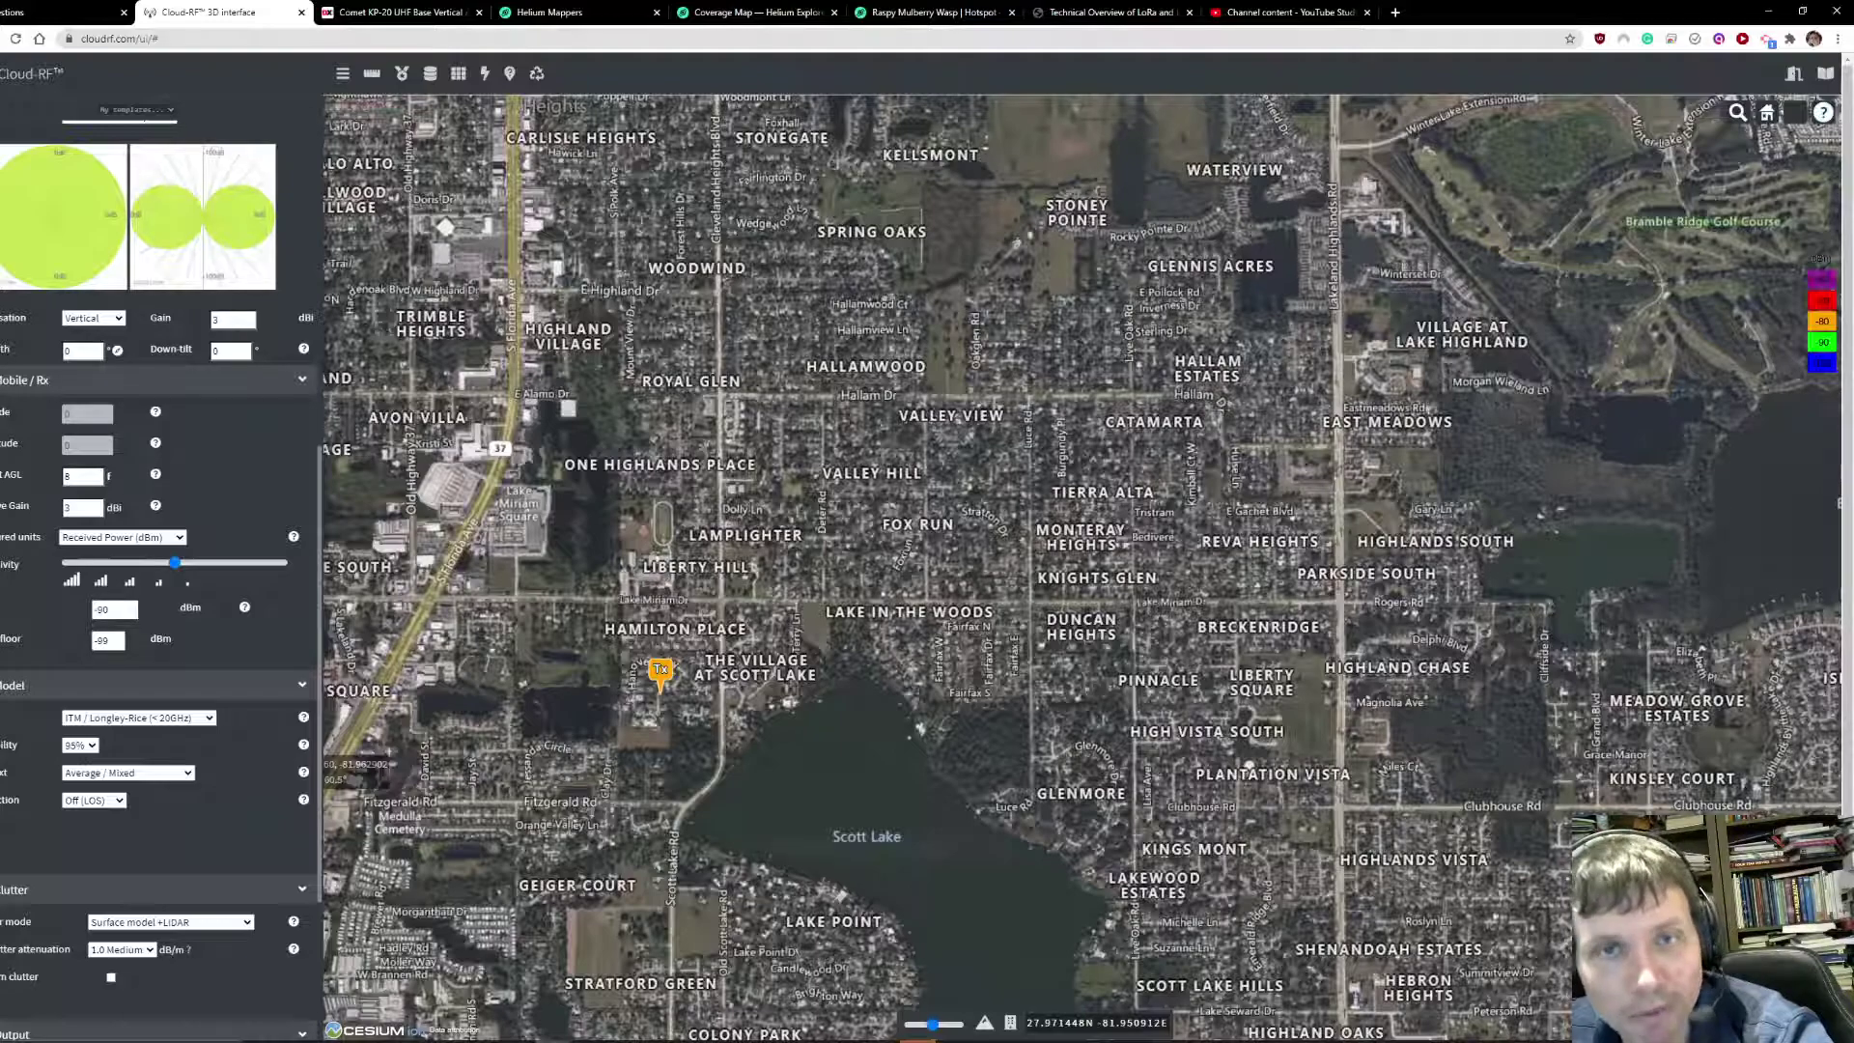
# Lower the receiver signal floor from -99 to -100 dBm
pyautogui.scroll(-2, 370, 688)
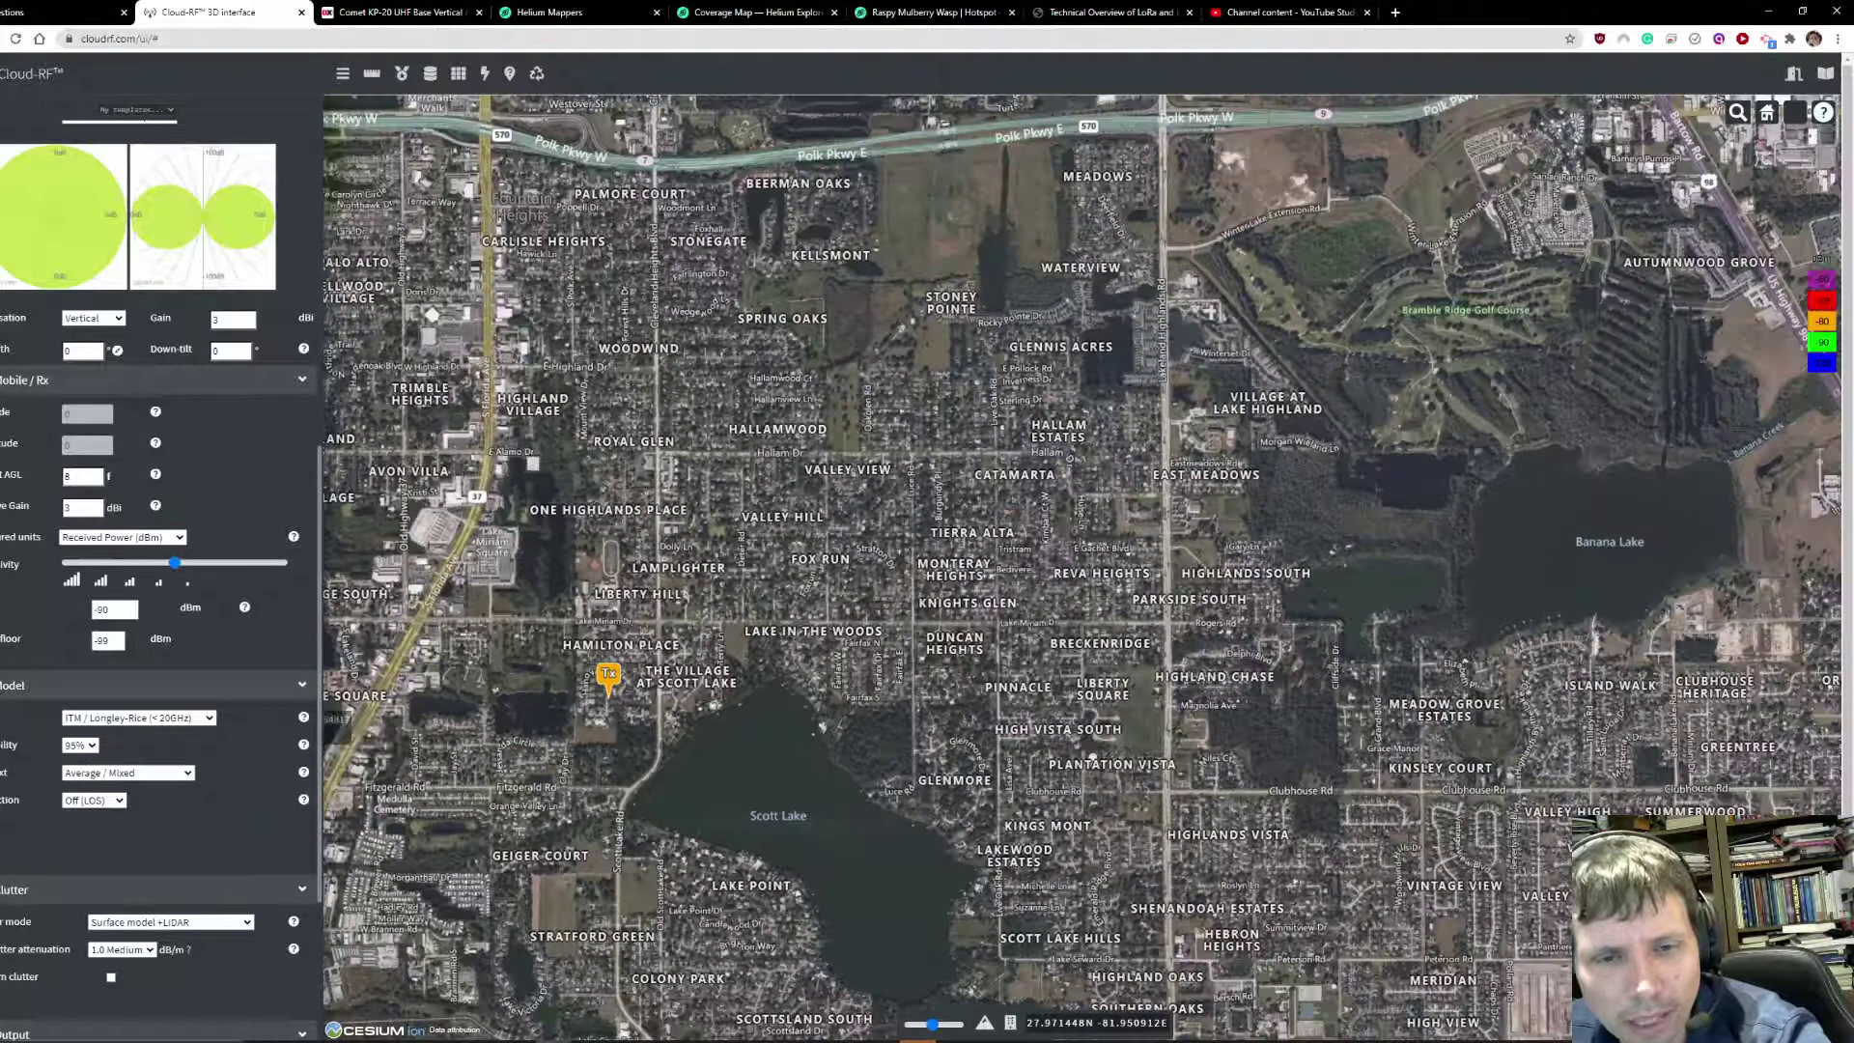
pyautogui.click(108, 640)
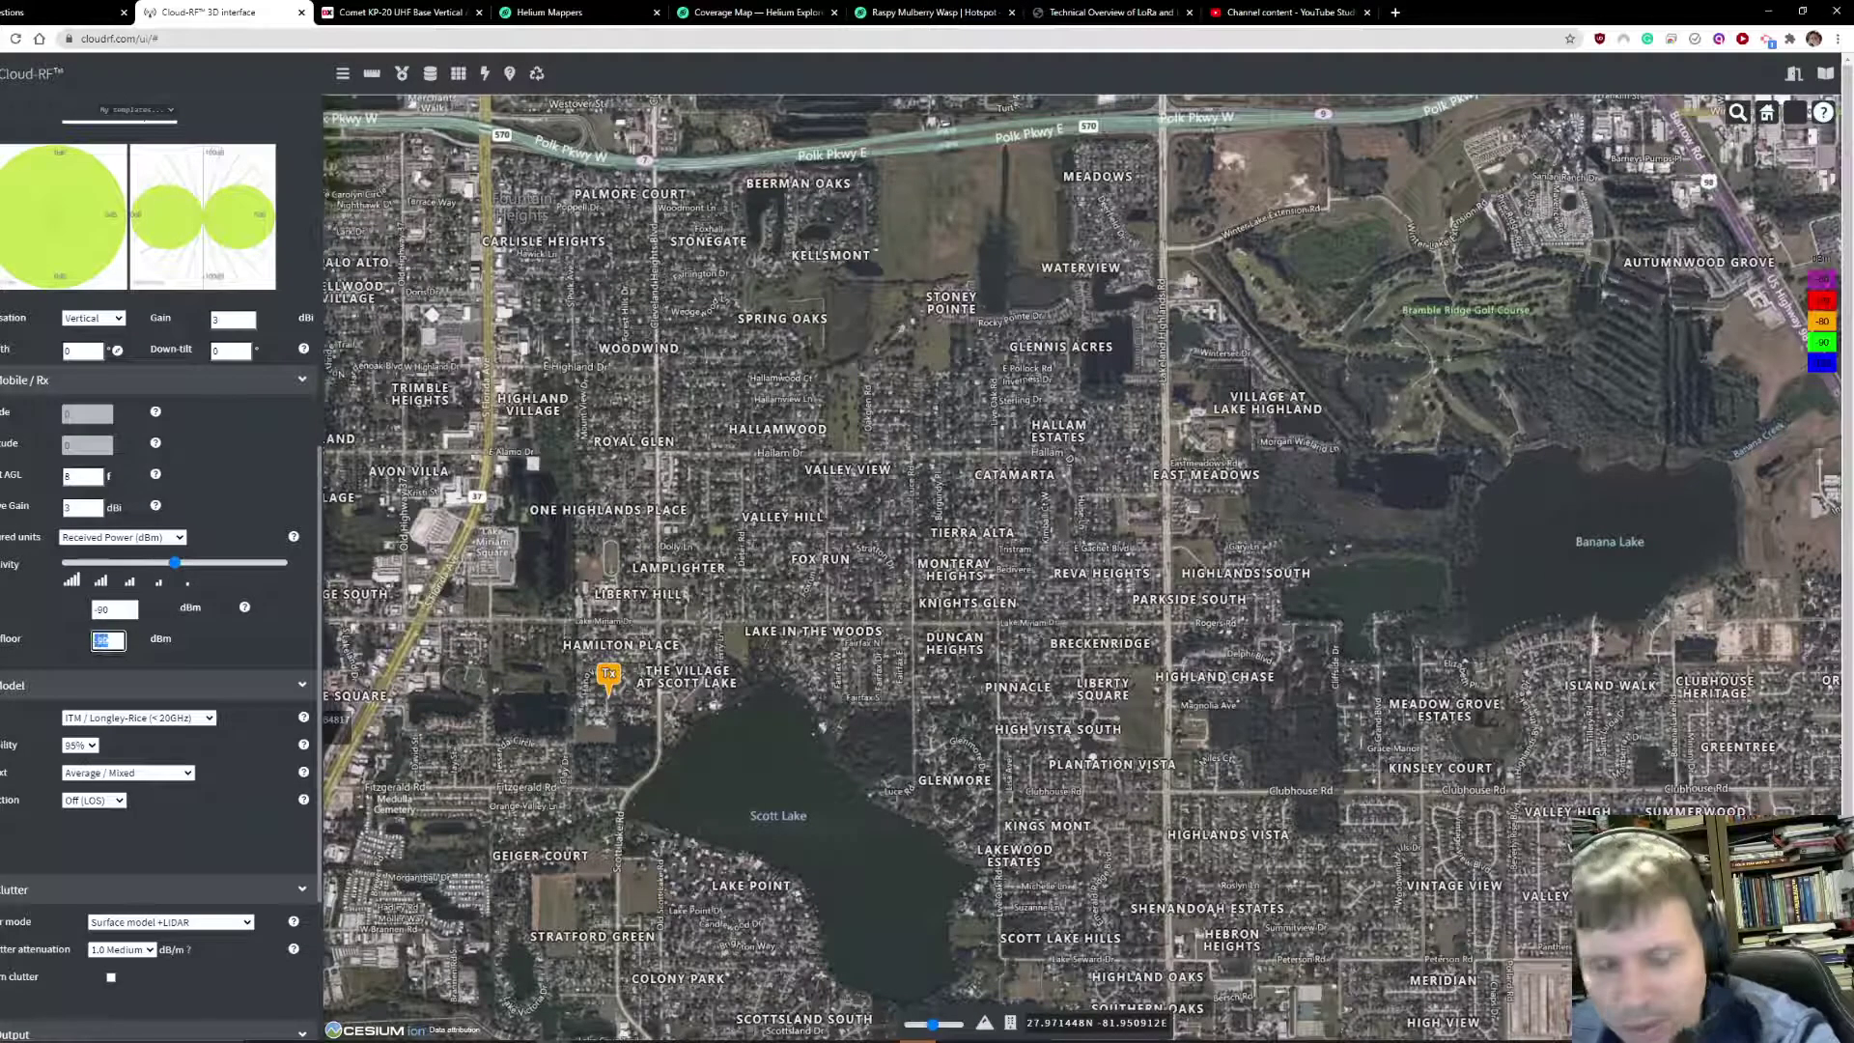
pyautogui.press('BackSpace')
pyautogui.press('BackSpace')
pyautogui.press('BackSpace')
pyautogui.write('-100')
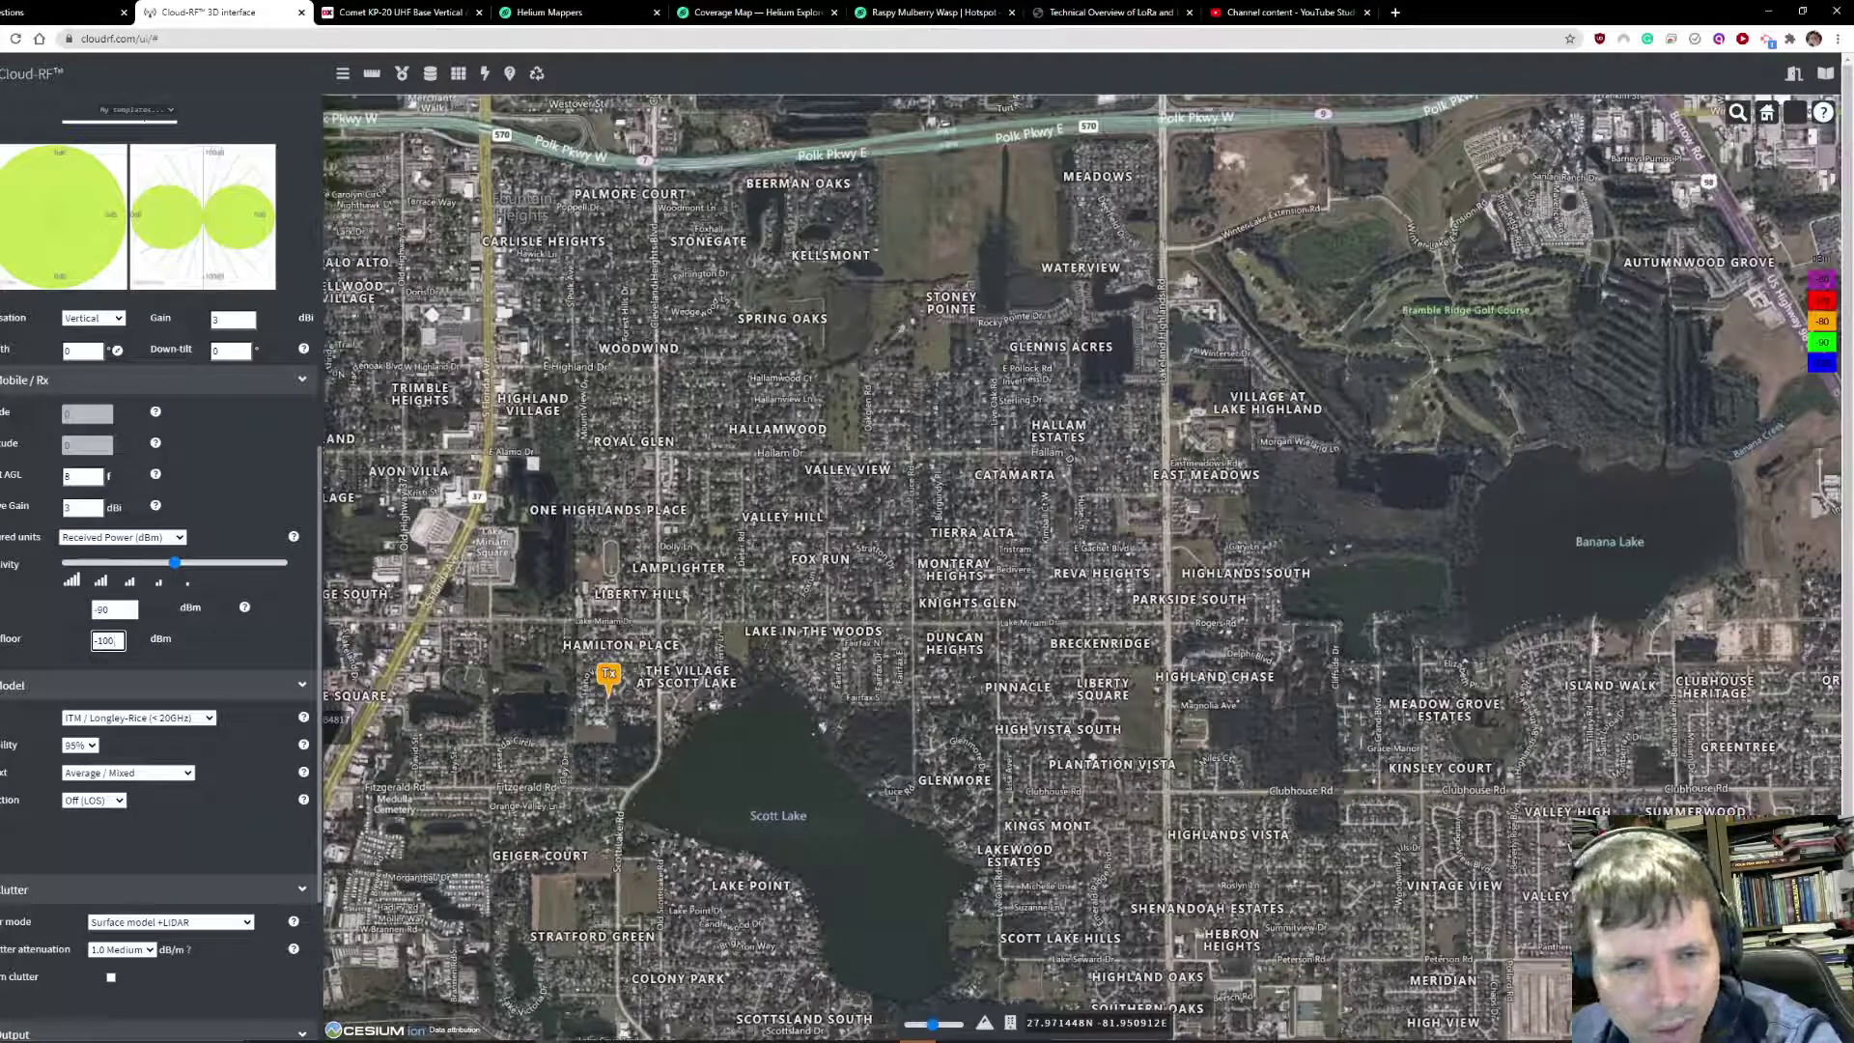
pyautogui.press('Return')
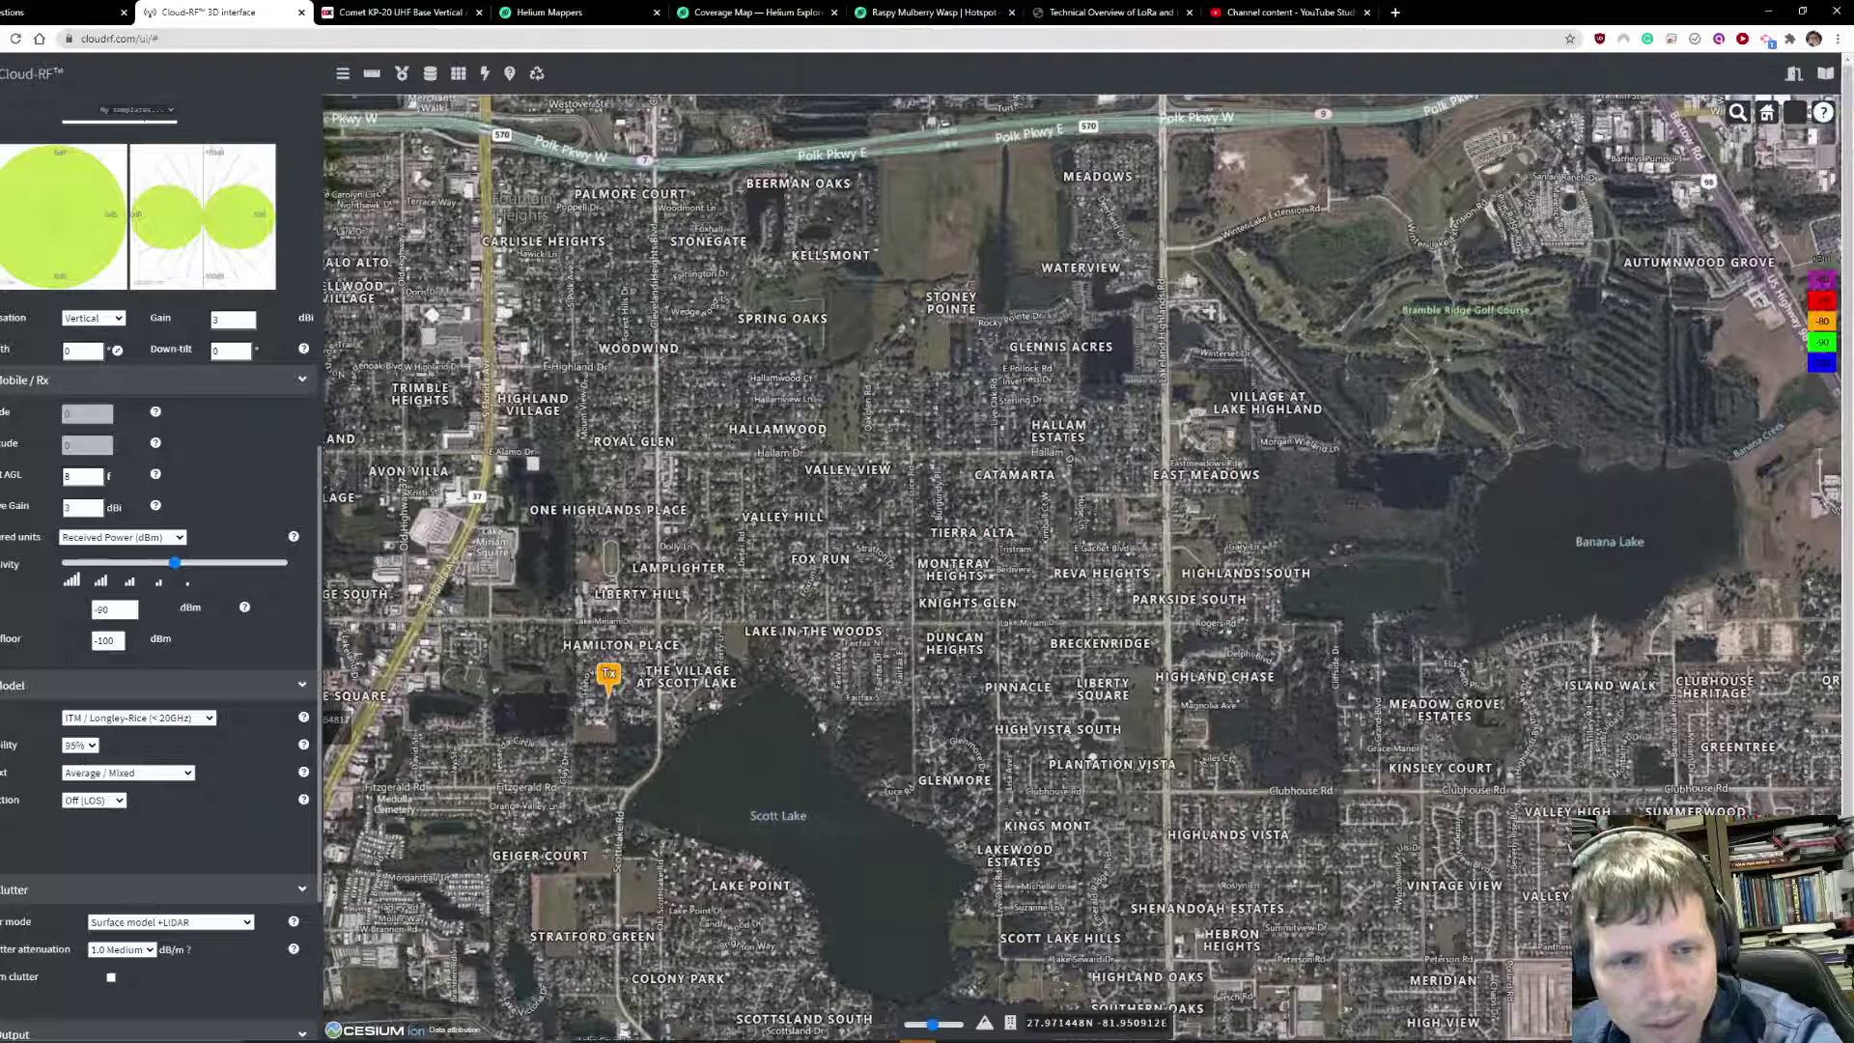
# Review the propagation models and keep ITM / Longley-Rice
pyautogui.scroll(-3, 152, 421)
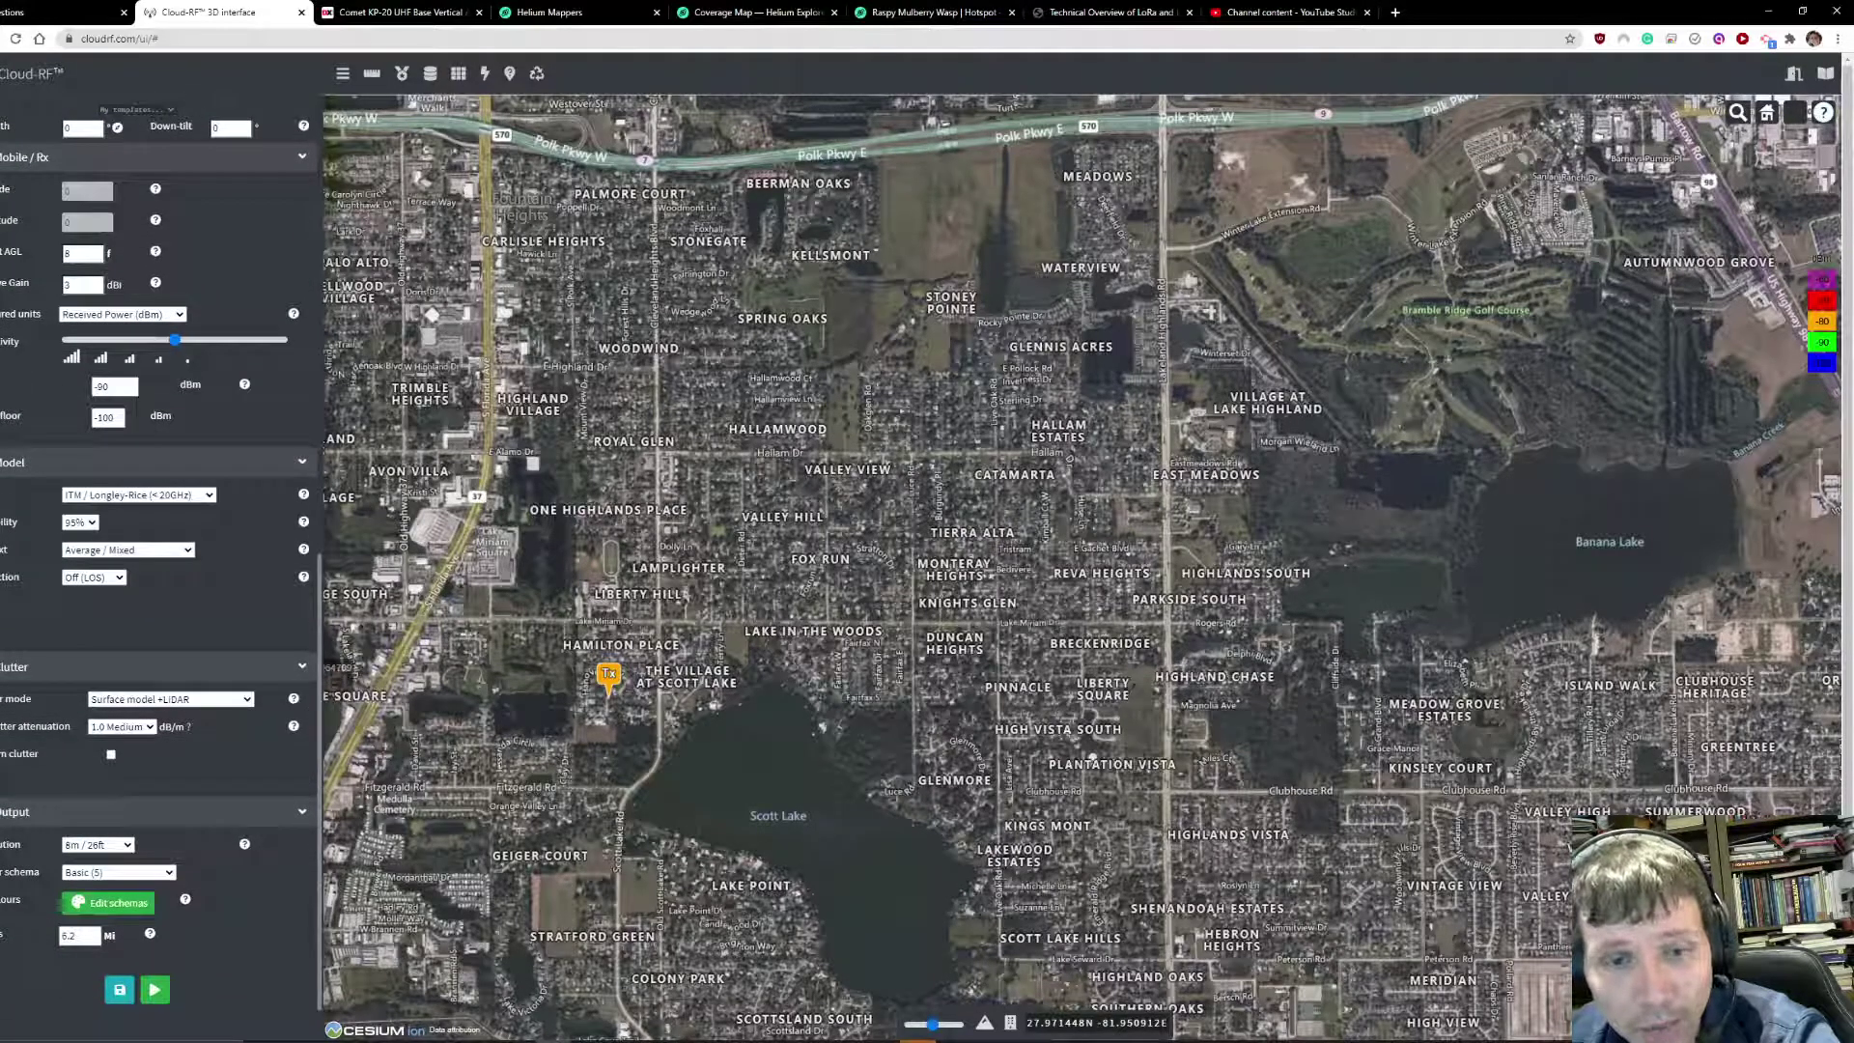
pyautogui.click(145, 494)
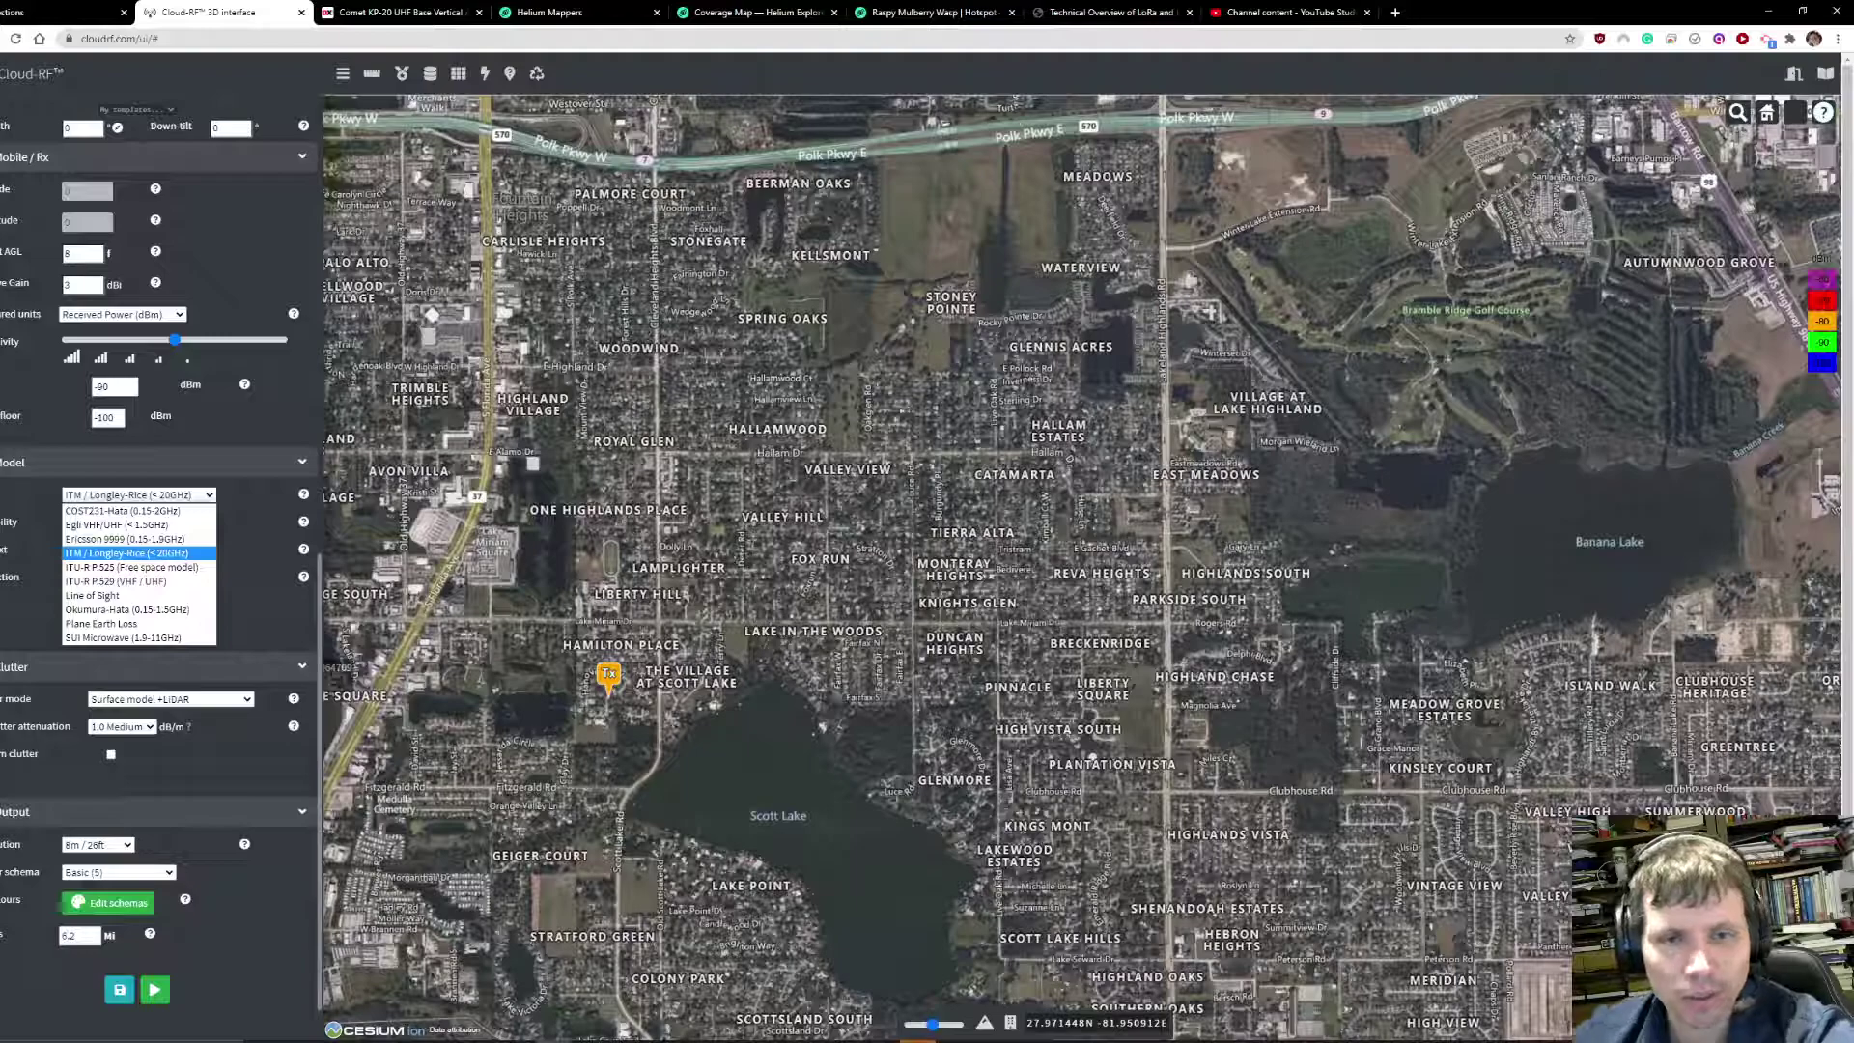
pyautogui.press('Escape')
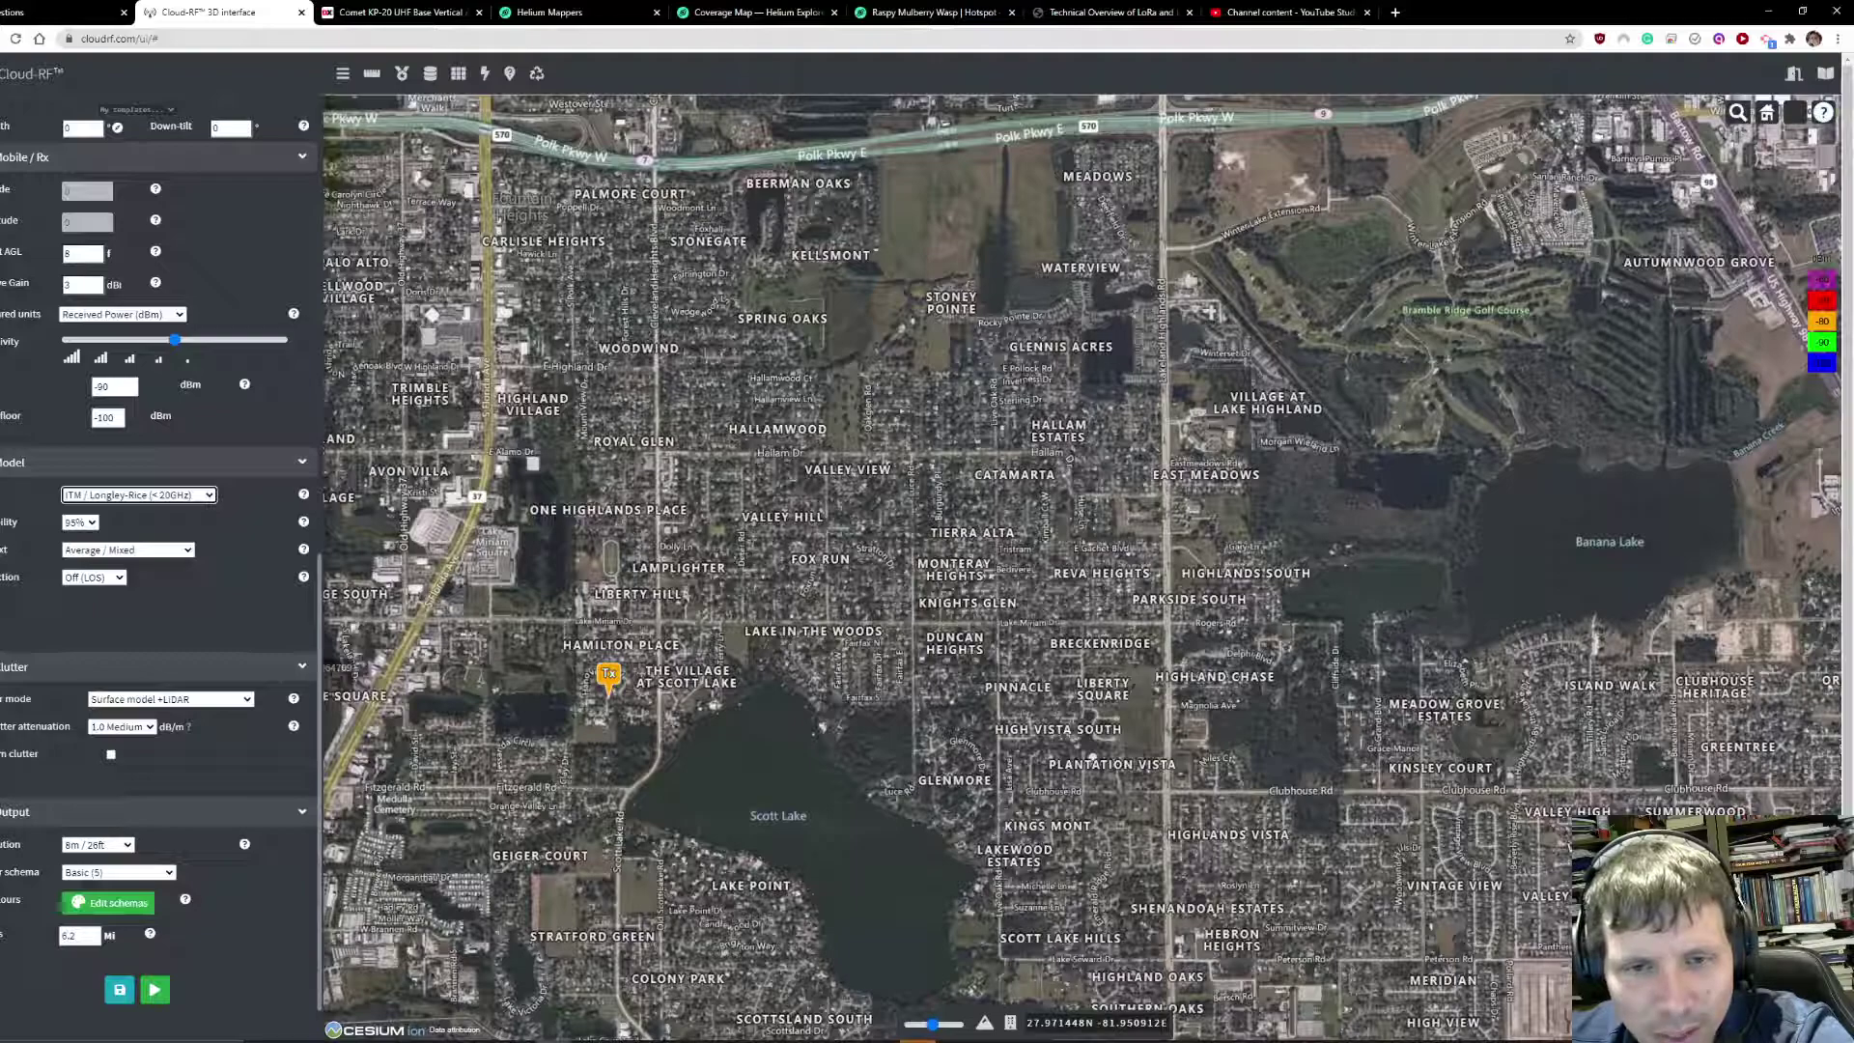
pyautogui.scroll(-1, 160, 580)
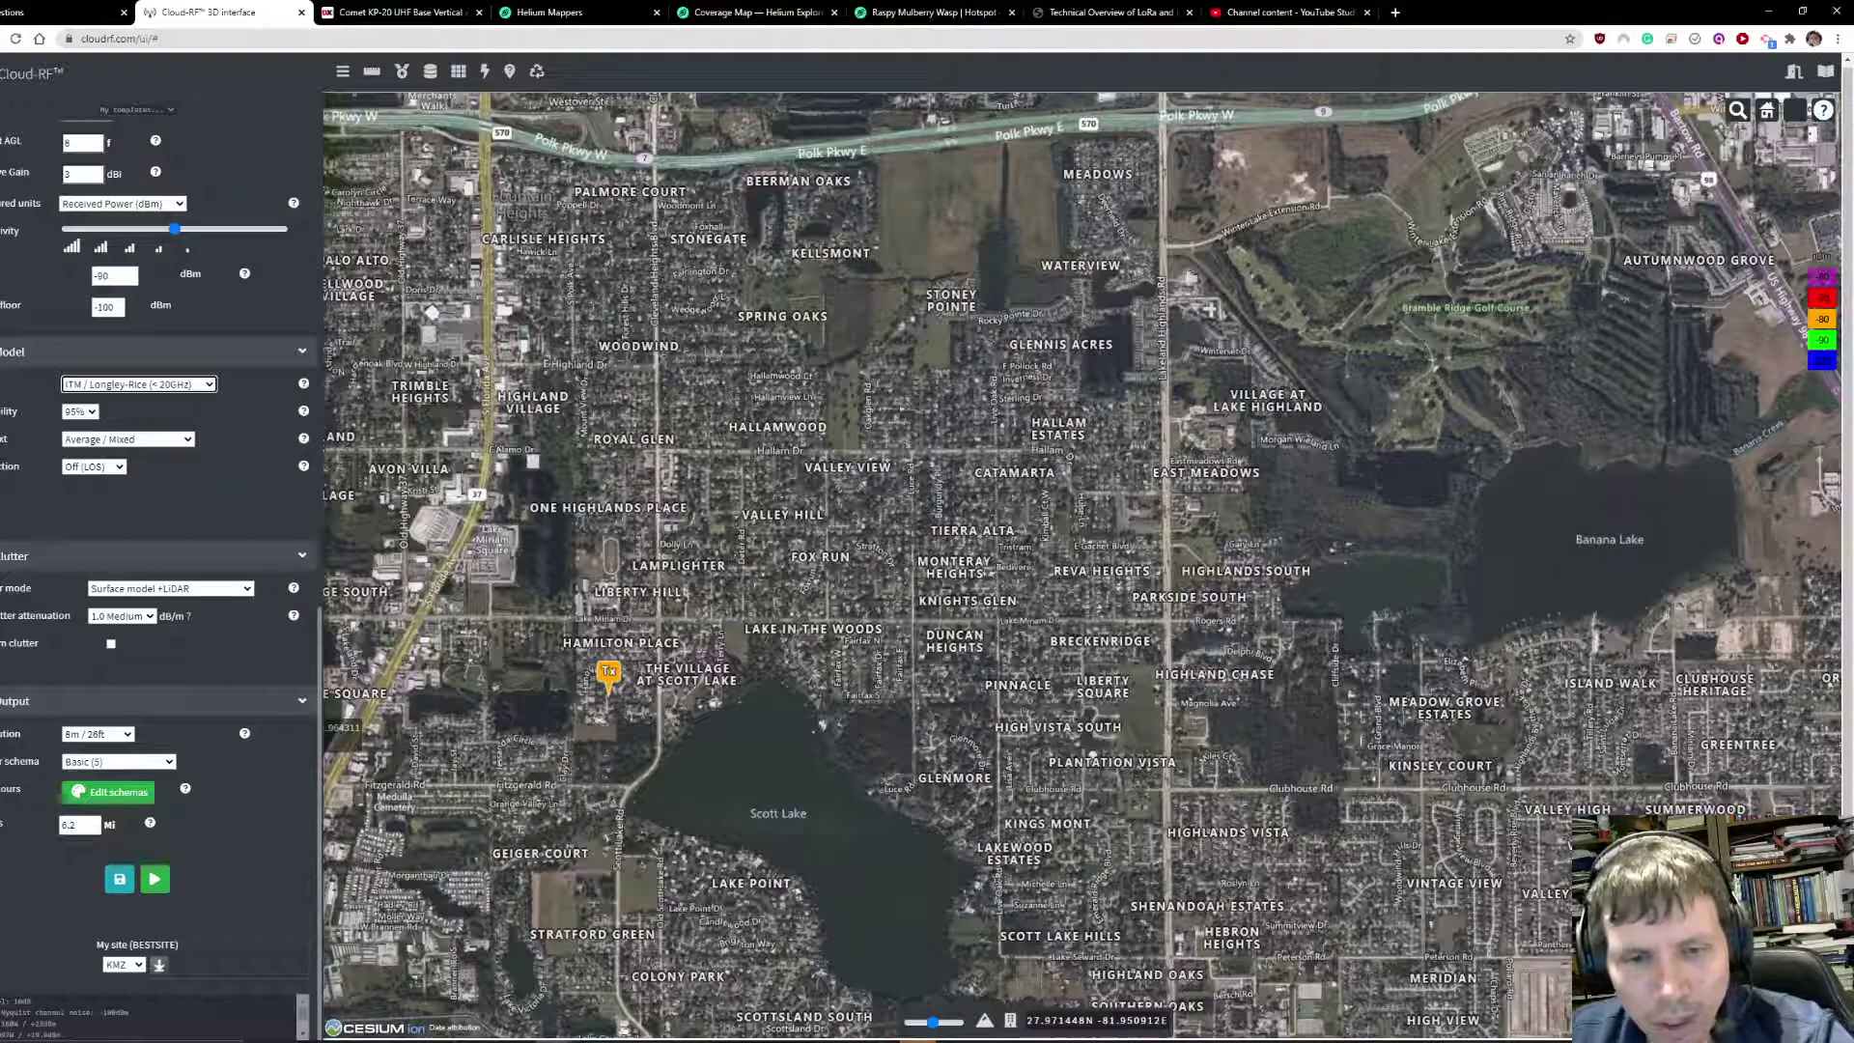
pyautogui.click(96, 734)
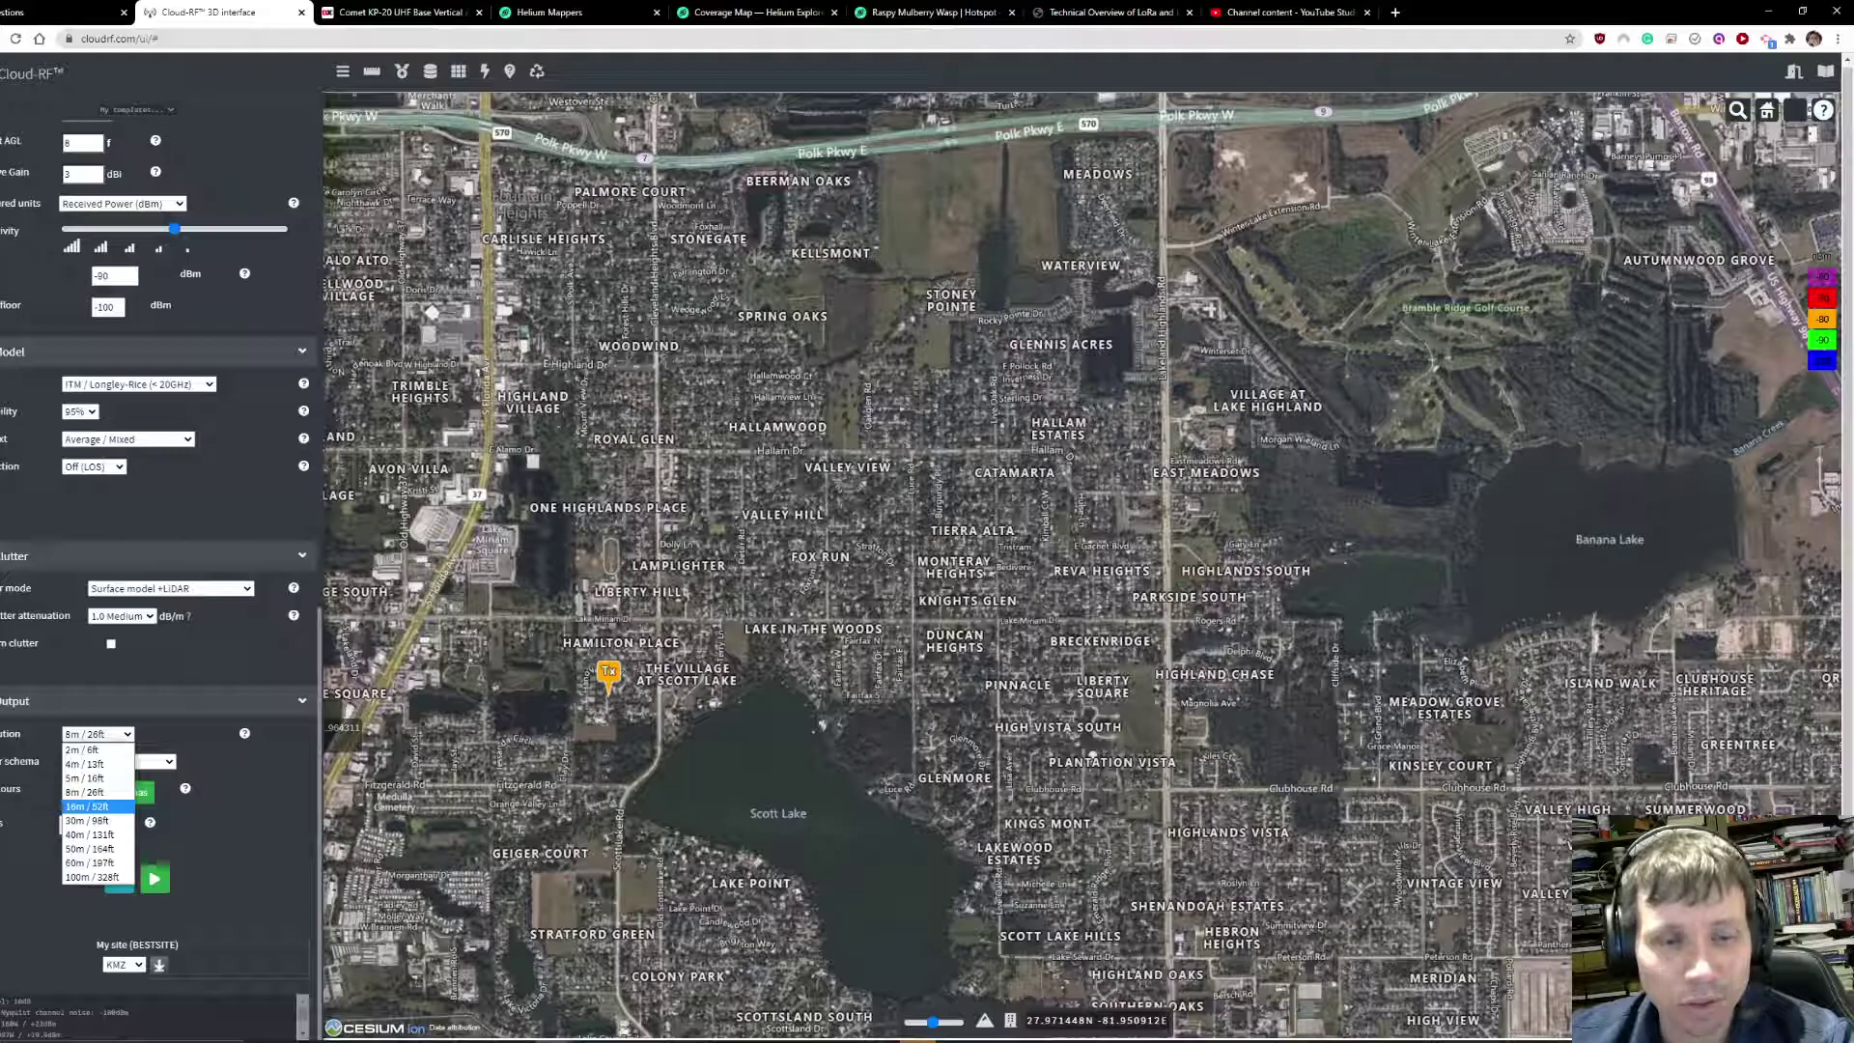
pyautogui.press('Escape')
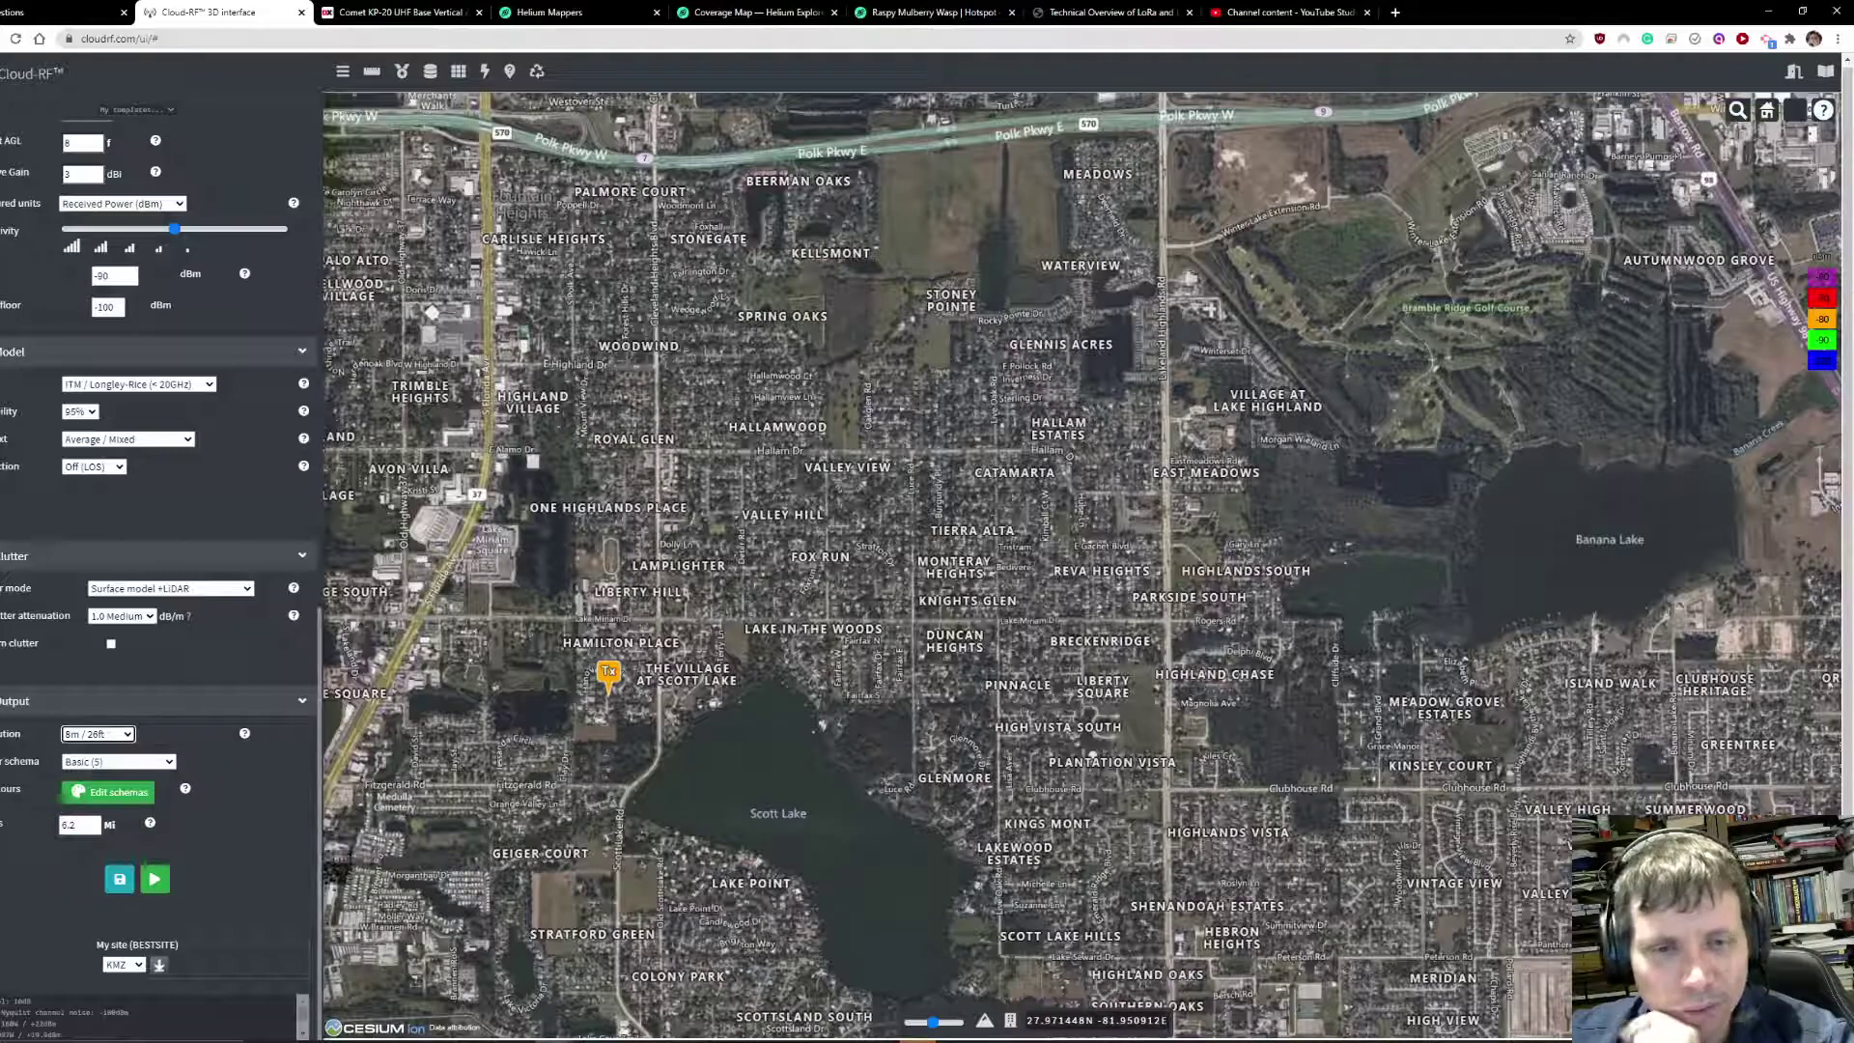
pyautogui.doubleClick(70, 825)
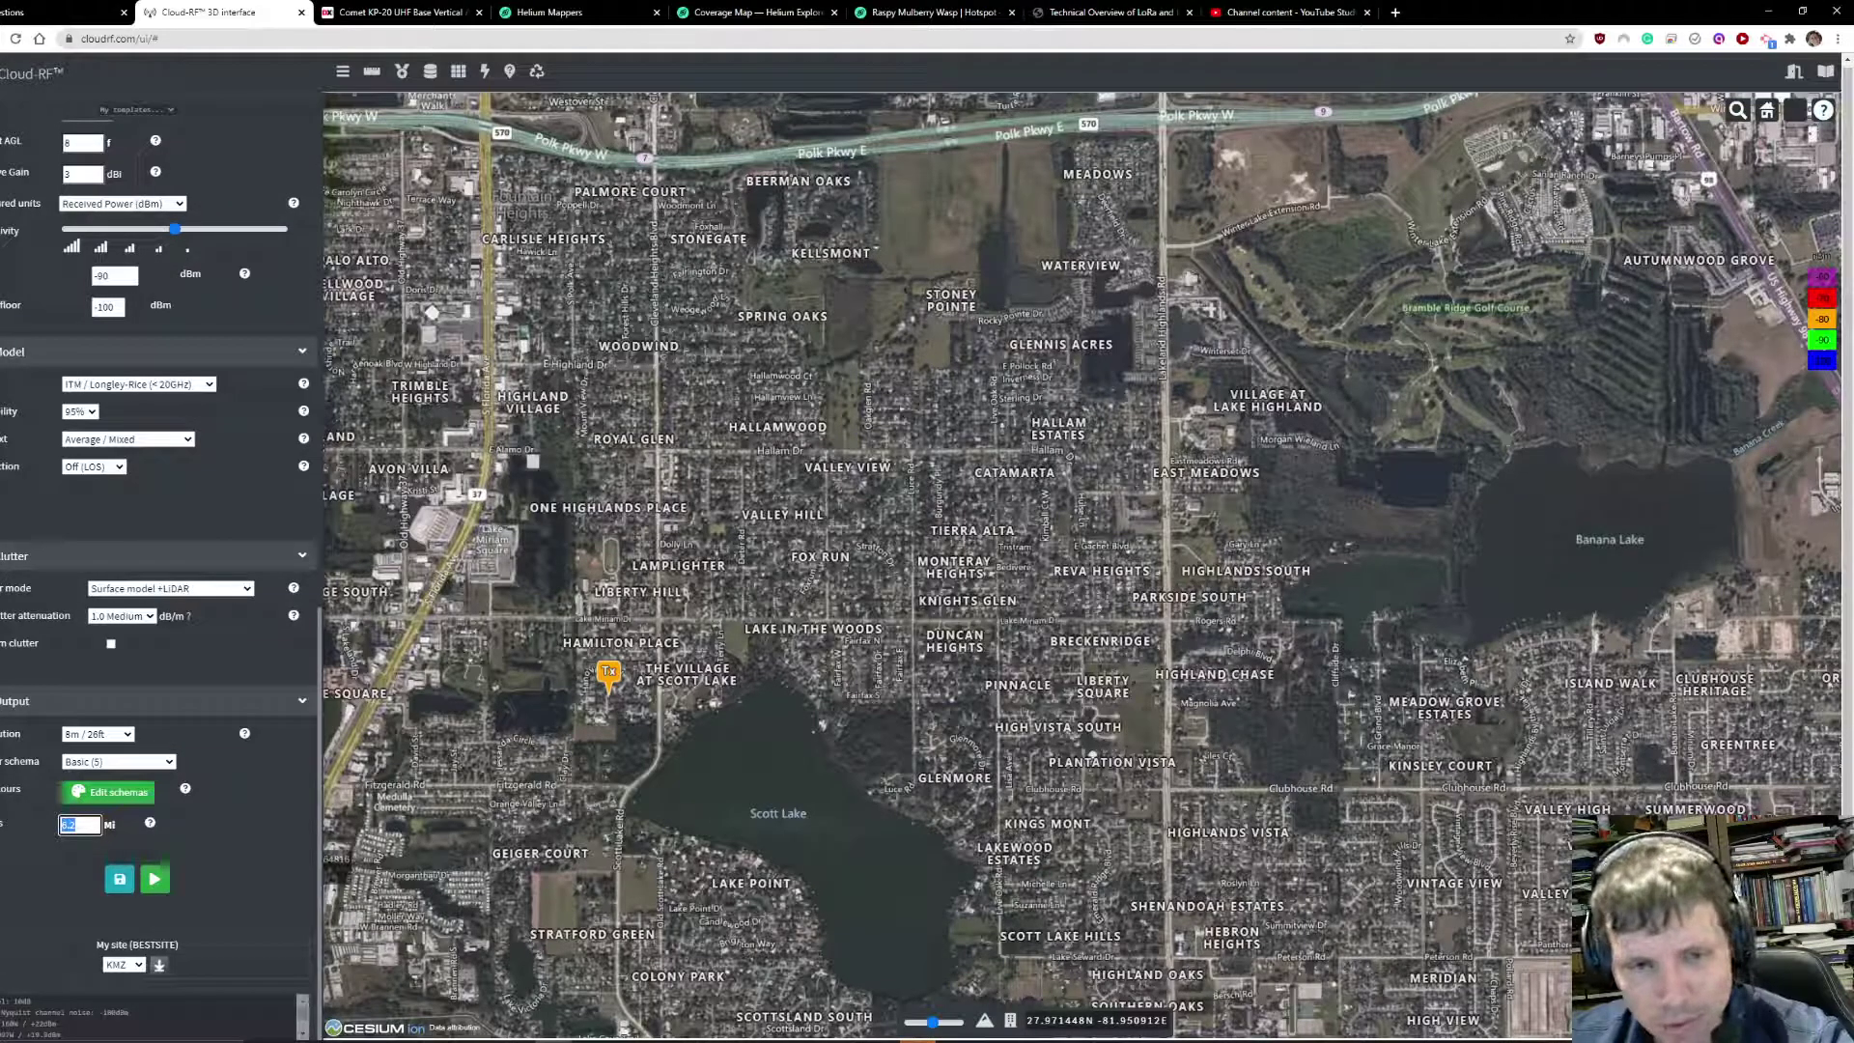
pyautogui.press('Tab')
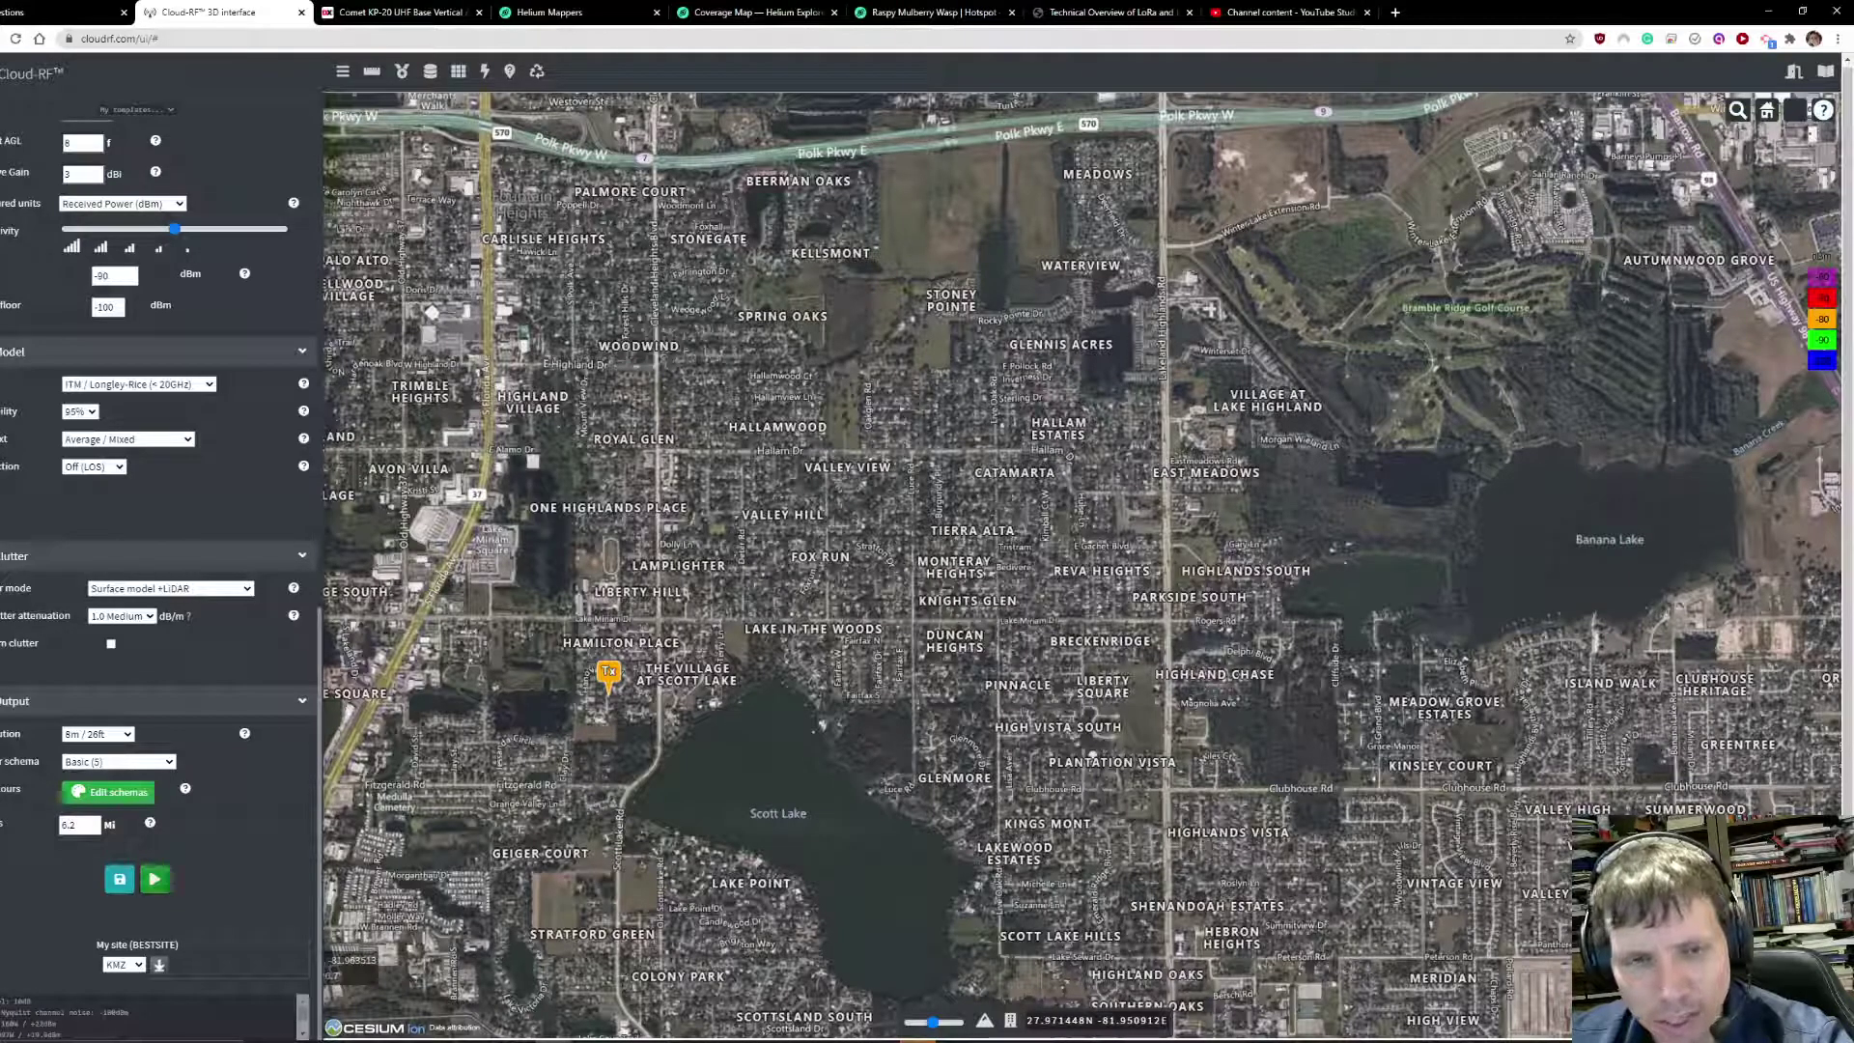
# Run the coverage calculation for the Scott Lake hotspot
pyautogui.click(154, 879)
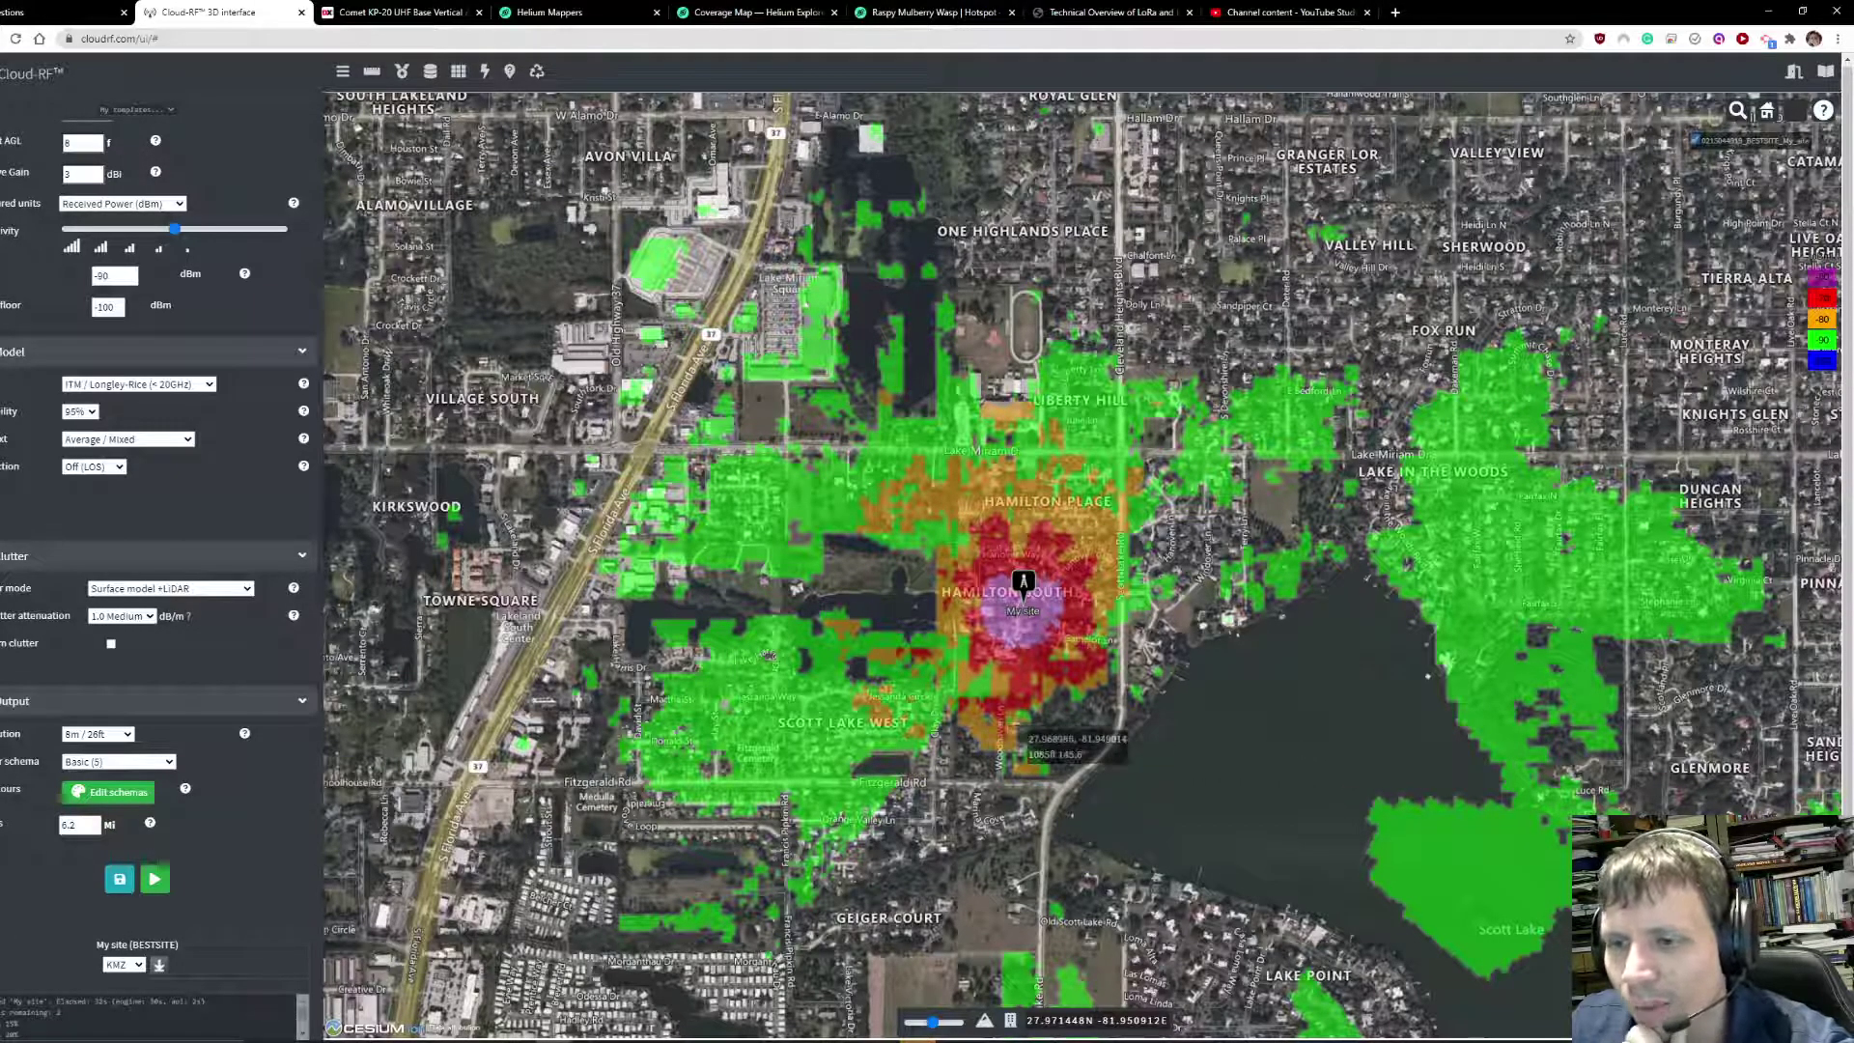
# Pan the 3D map to survey the coverage east and south of Scott Lake around the hotspot
pyautogui.moveTo(1196, 744); pyautogui.dragTo(1062, 540)
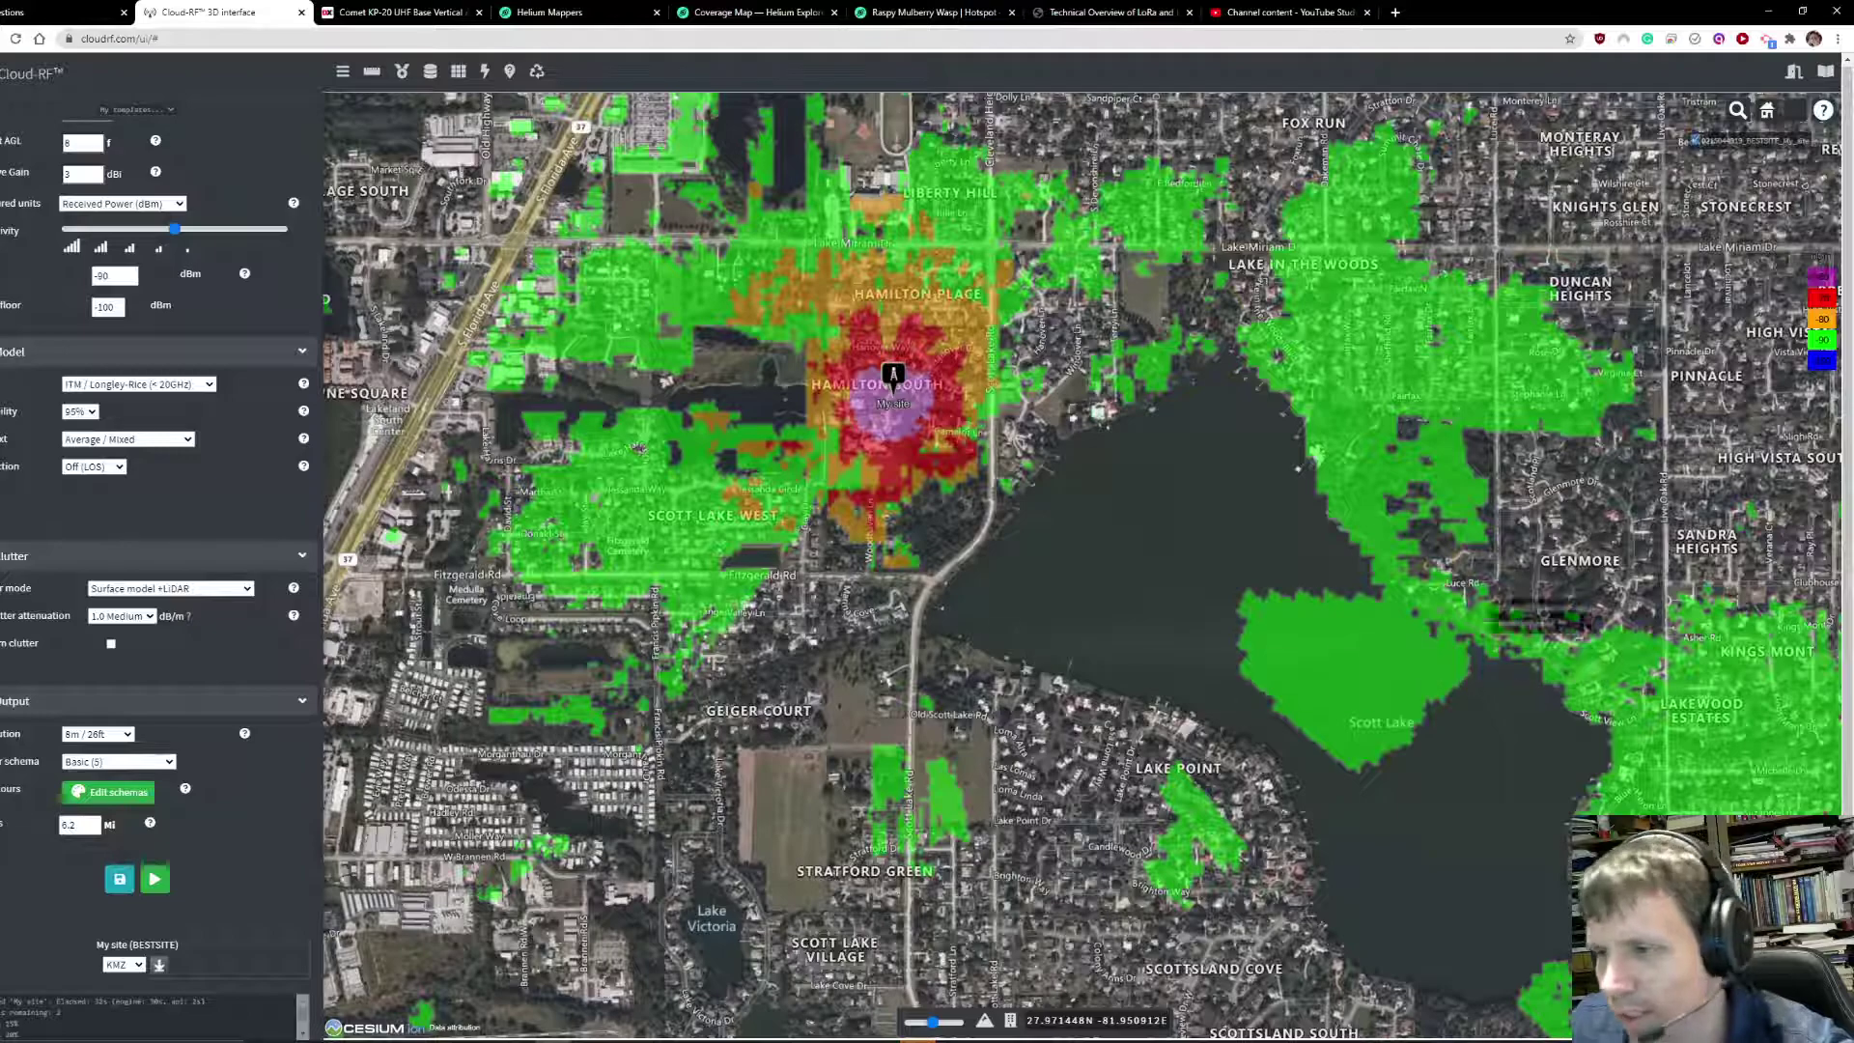
pyautogui.moveTo(1313, 596); pyautogui.dragTo(1176, 661)
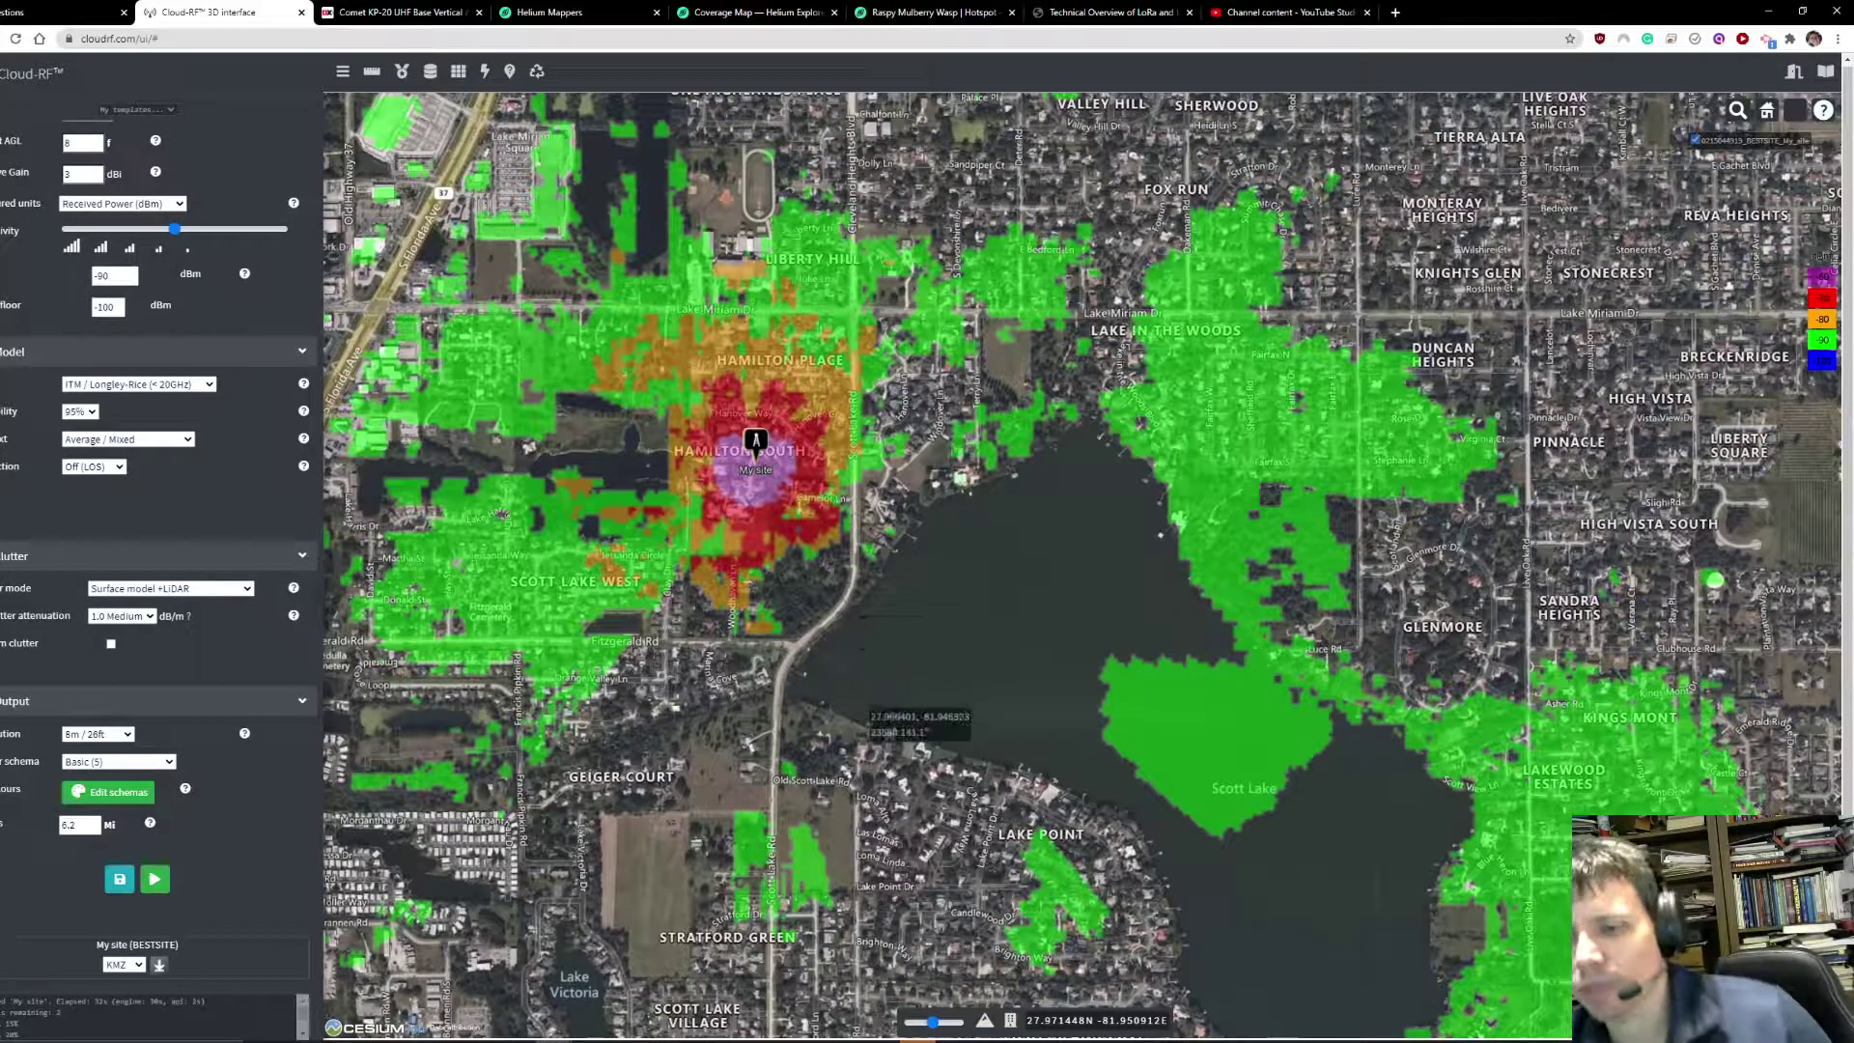
pyautogui.moveTo(739, 845); pyautogui.dragTo(720, 756)
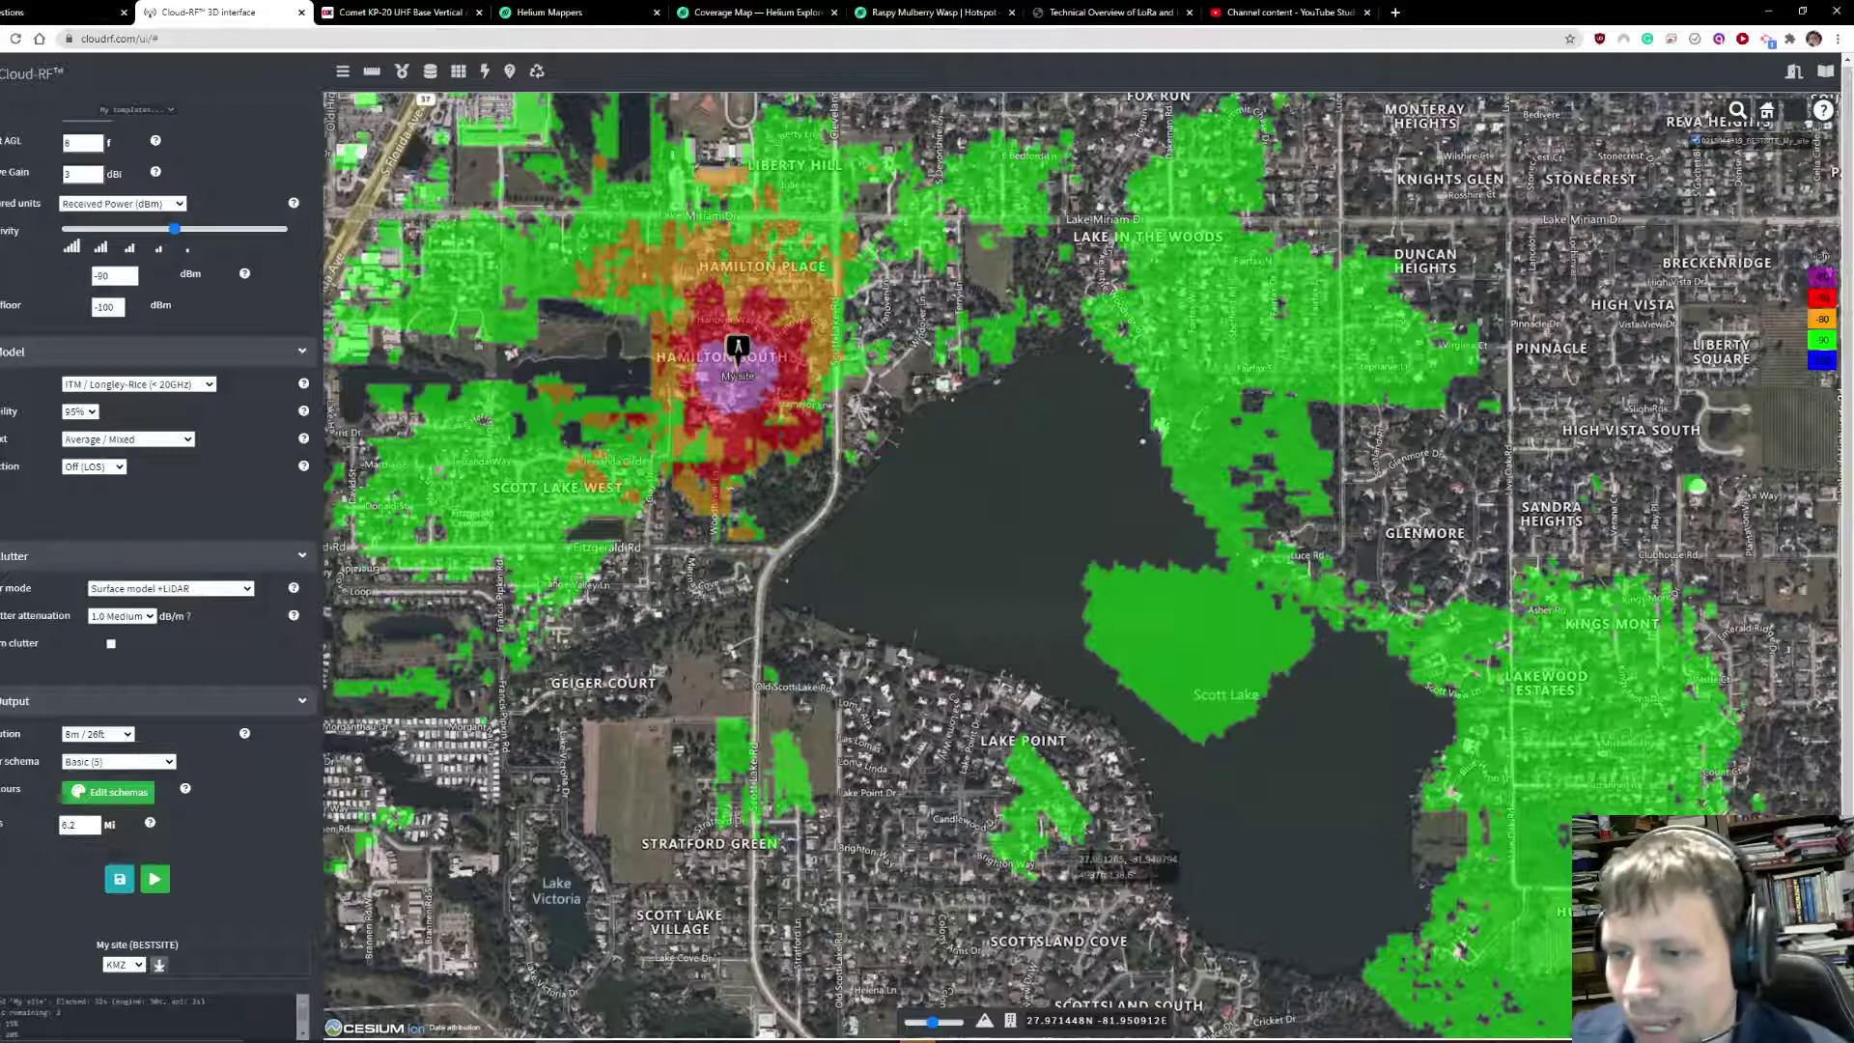
pyautogui.moveTo(875, 478); pyautogui.dragTo(819, 449)
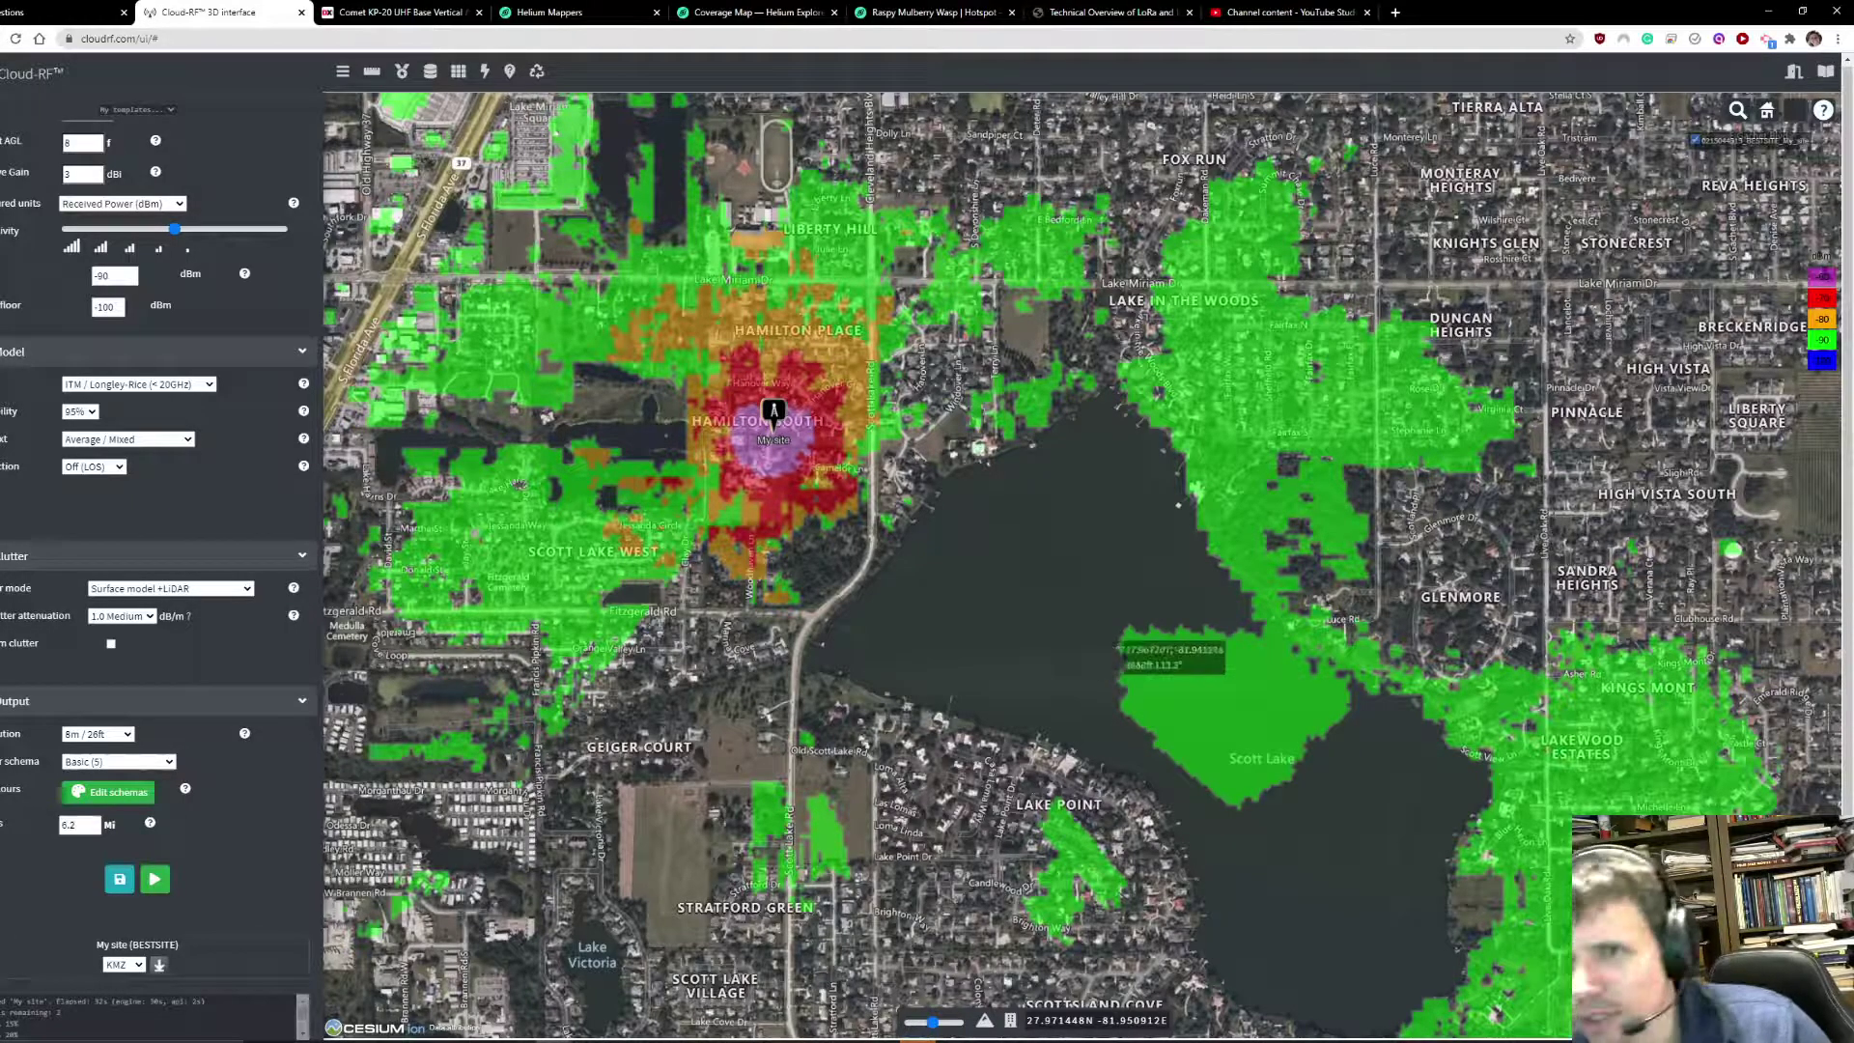
# Start a point-to-point link and place the receiver east of the lake at Lake in the Woods
pyautogui.click(371, 71)
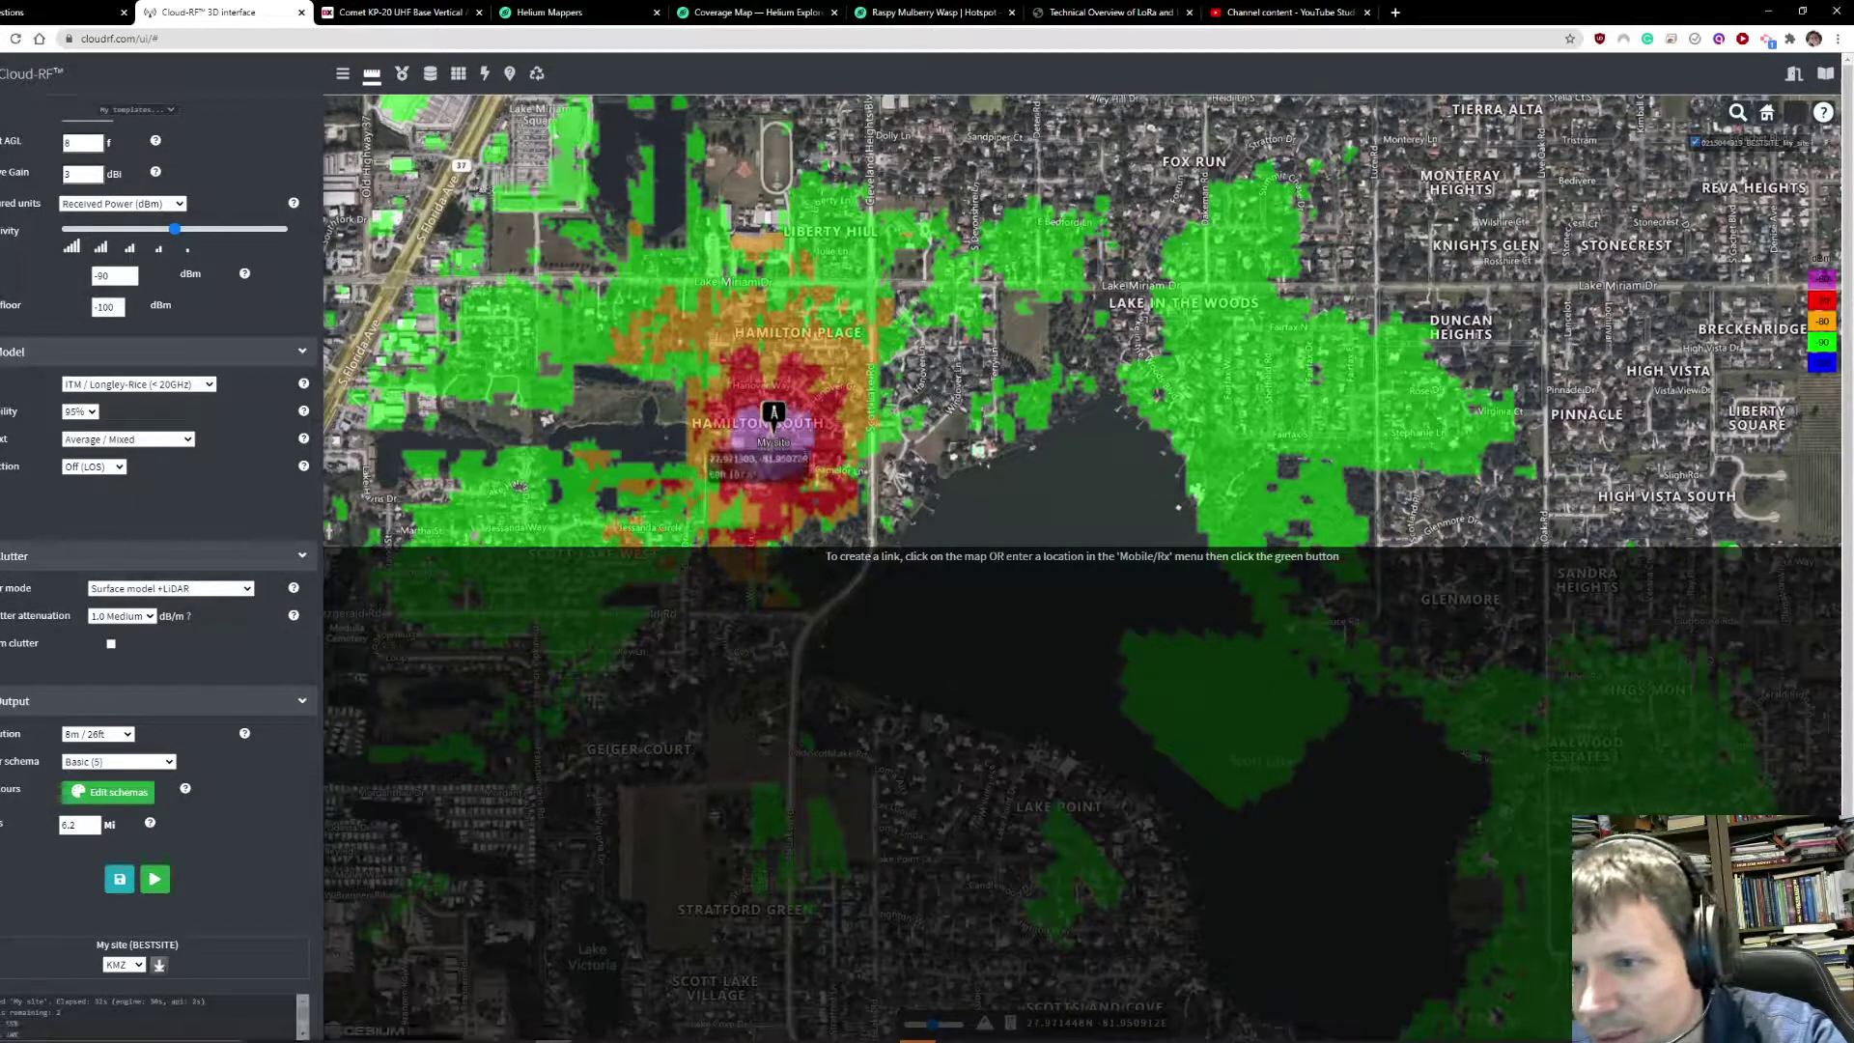
pyautogui.click(775, 433)
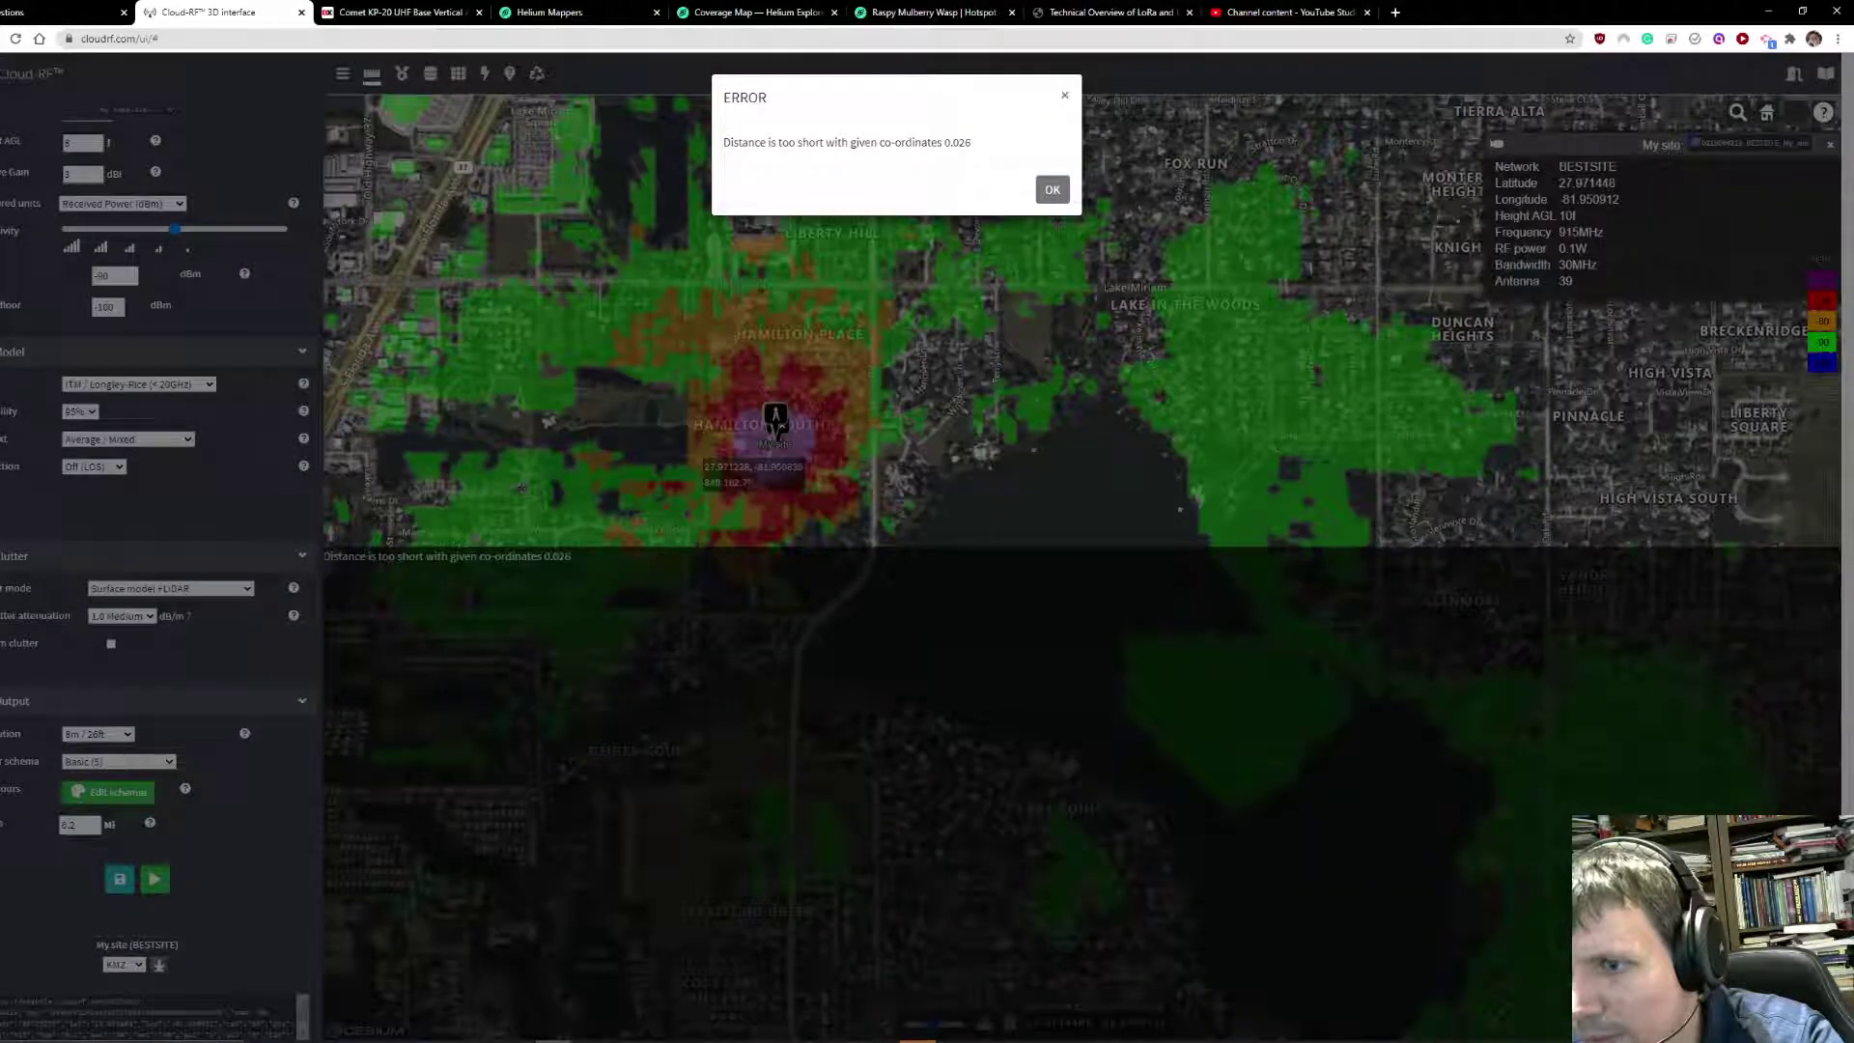
pyautogui.click(1051, 189)
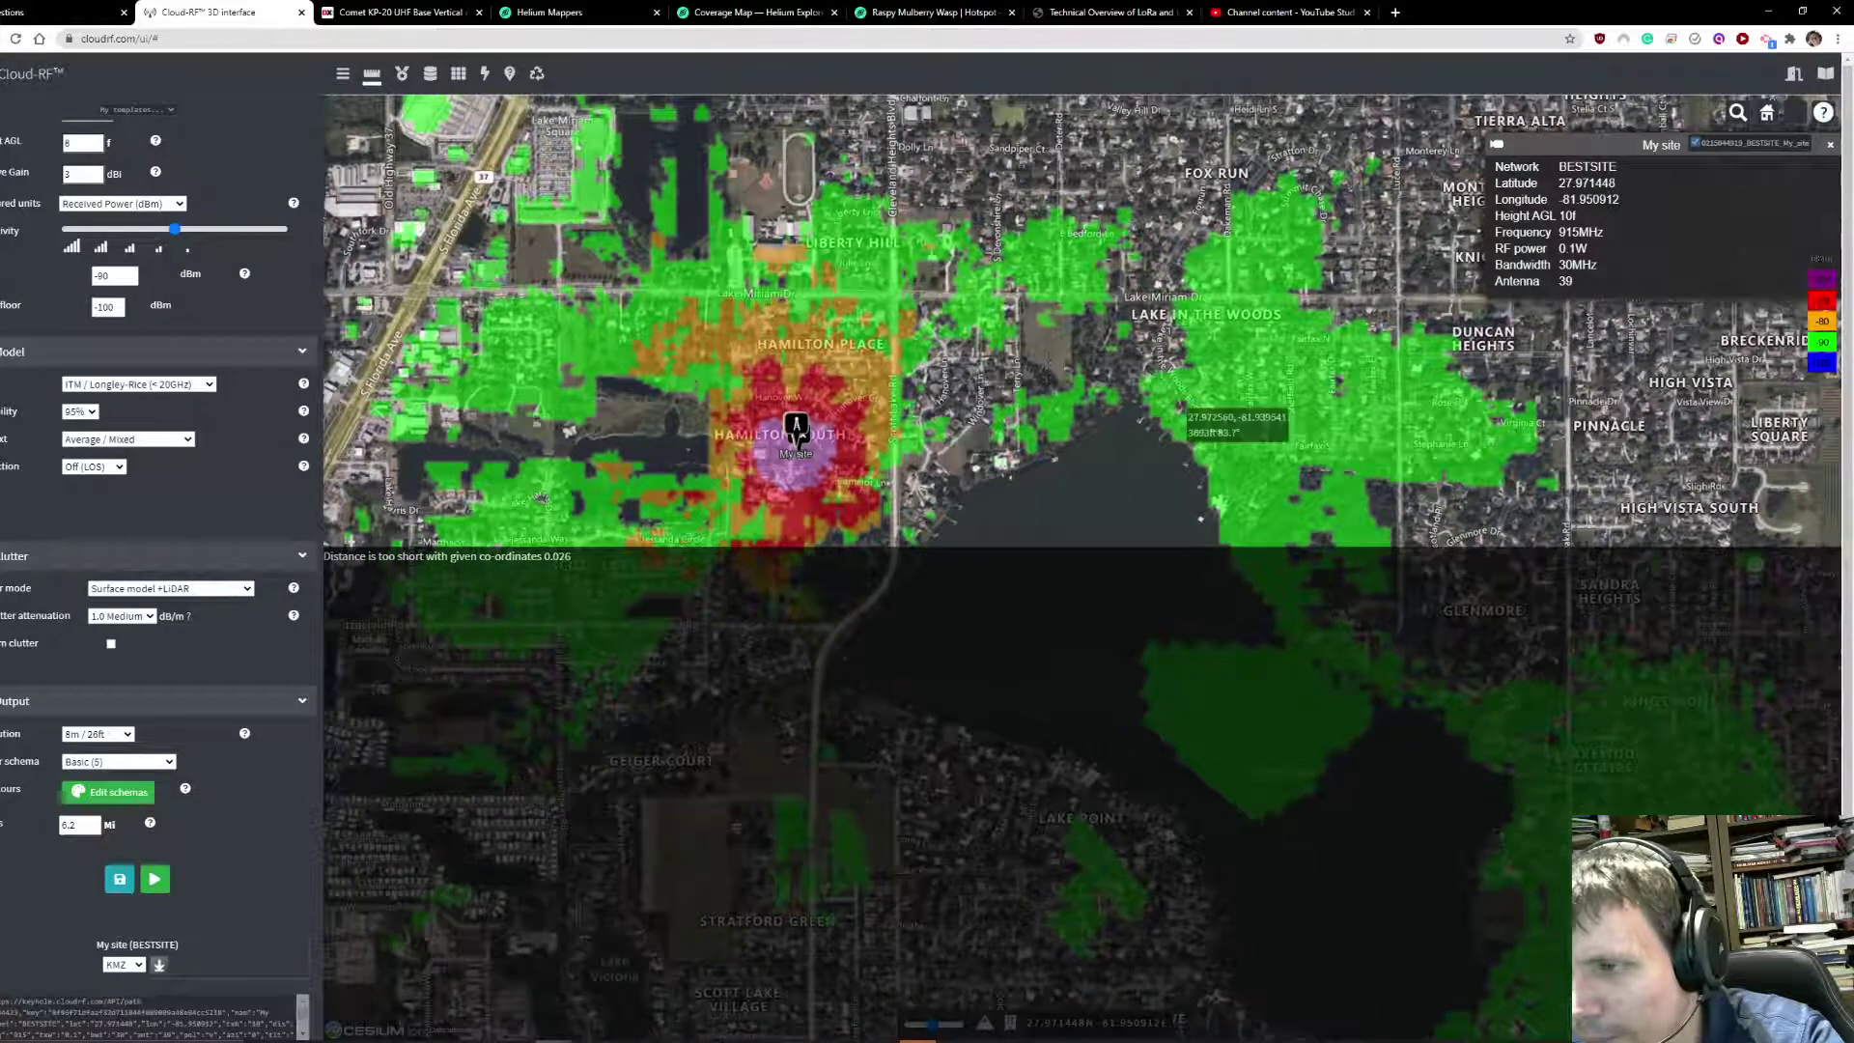
pyautogui.click(1264, 387)
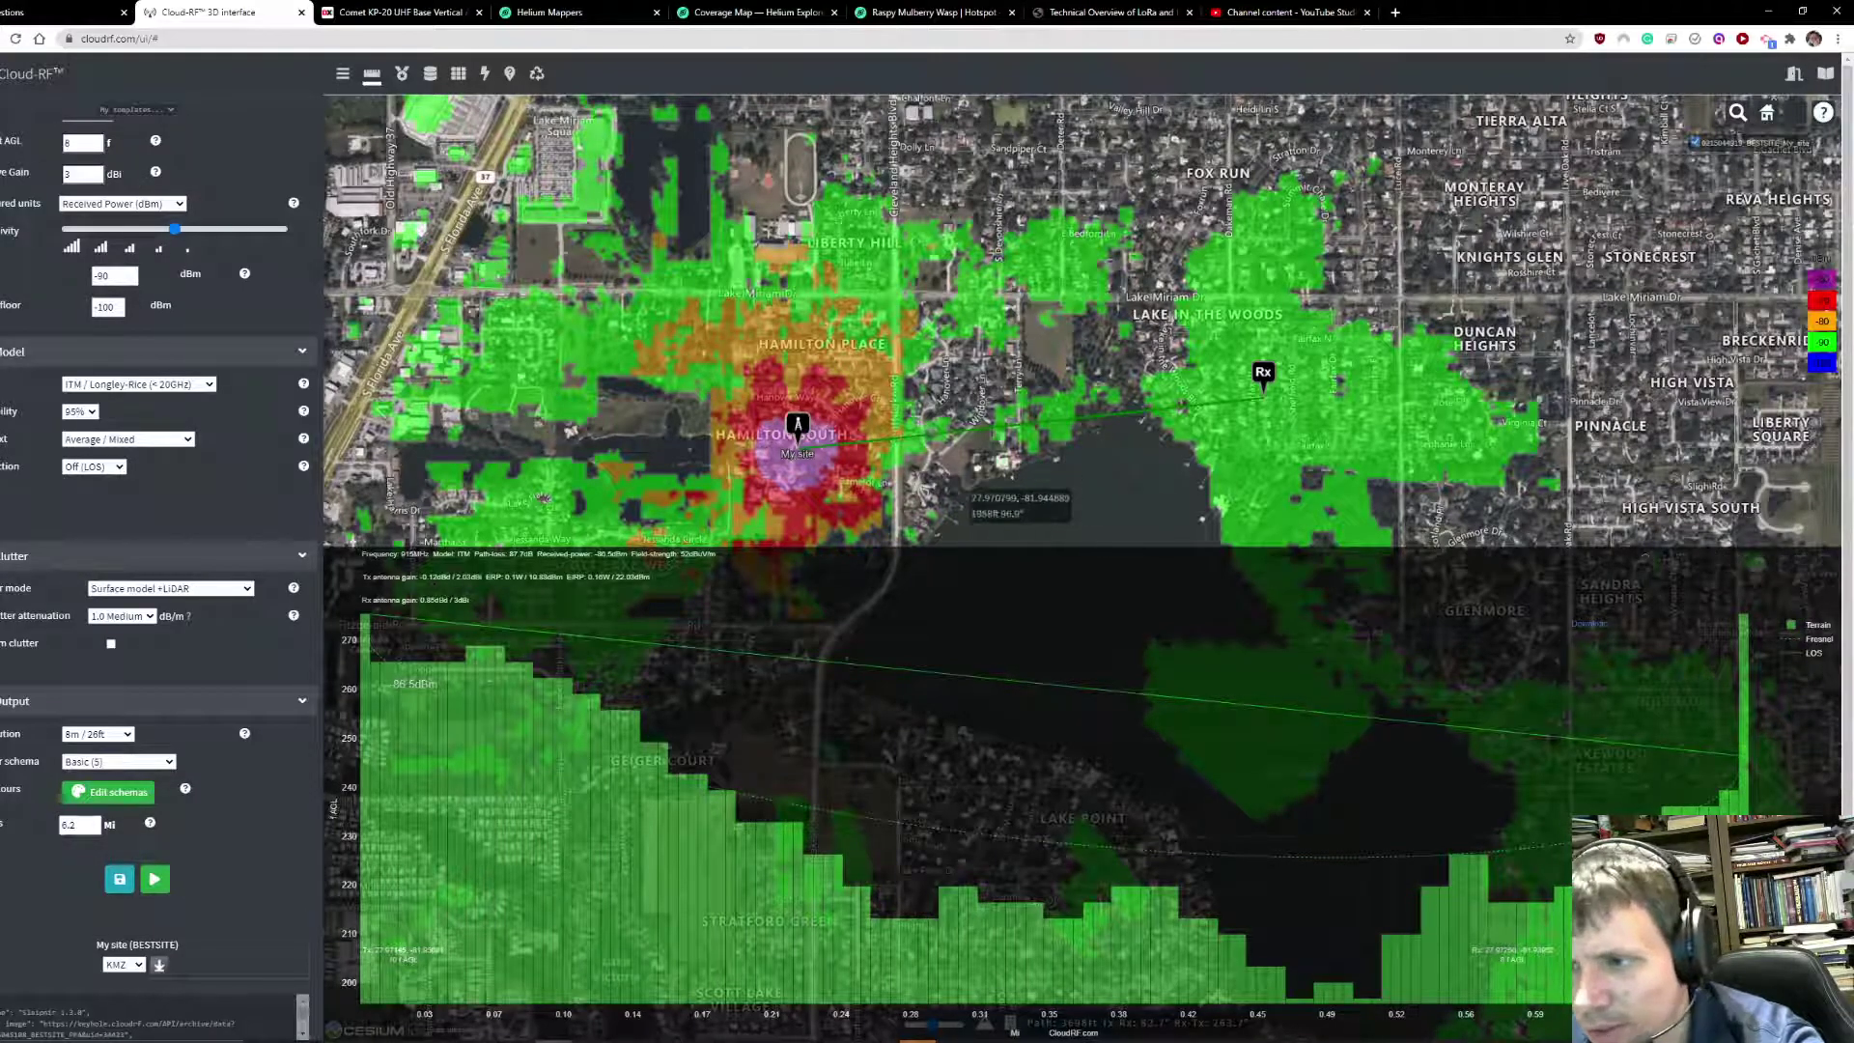
# Close the path-profile chart, recentre on the Scott Lake coverage heatmap, then switch to Helium Mappers
pyautogui.moveTo(975, 473); pyautogui.dragTo(875, 393)
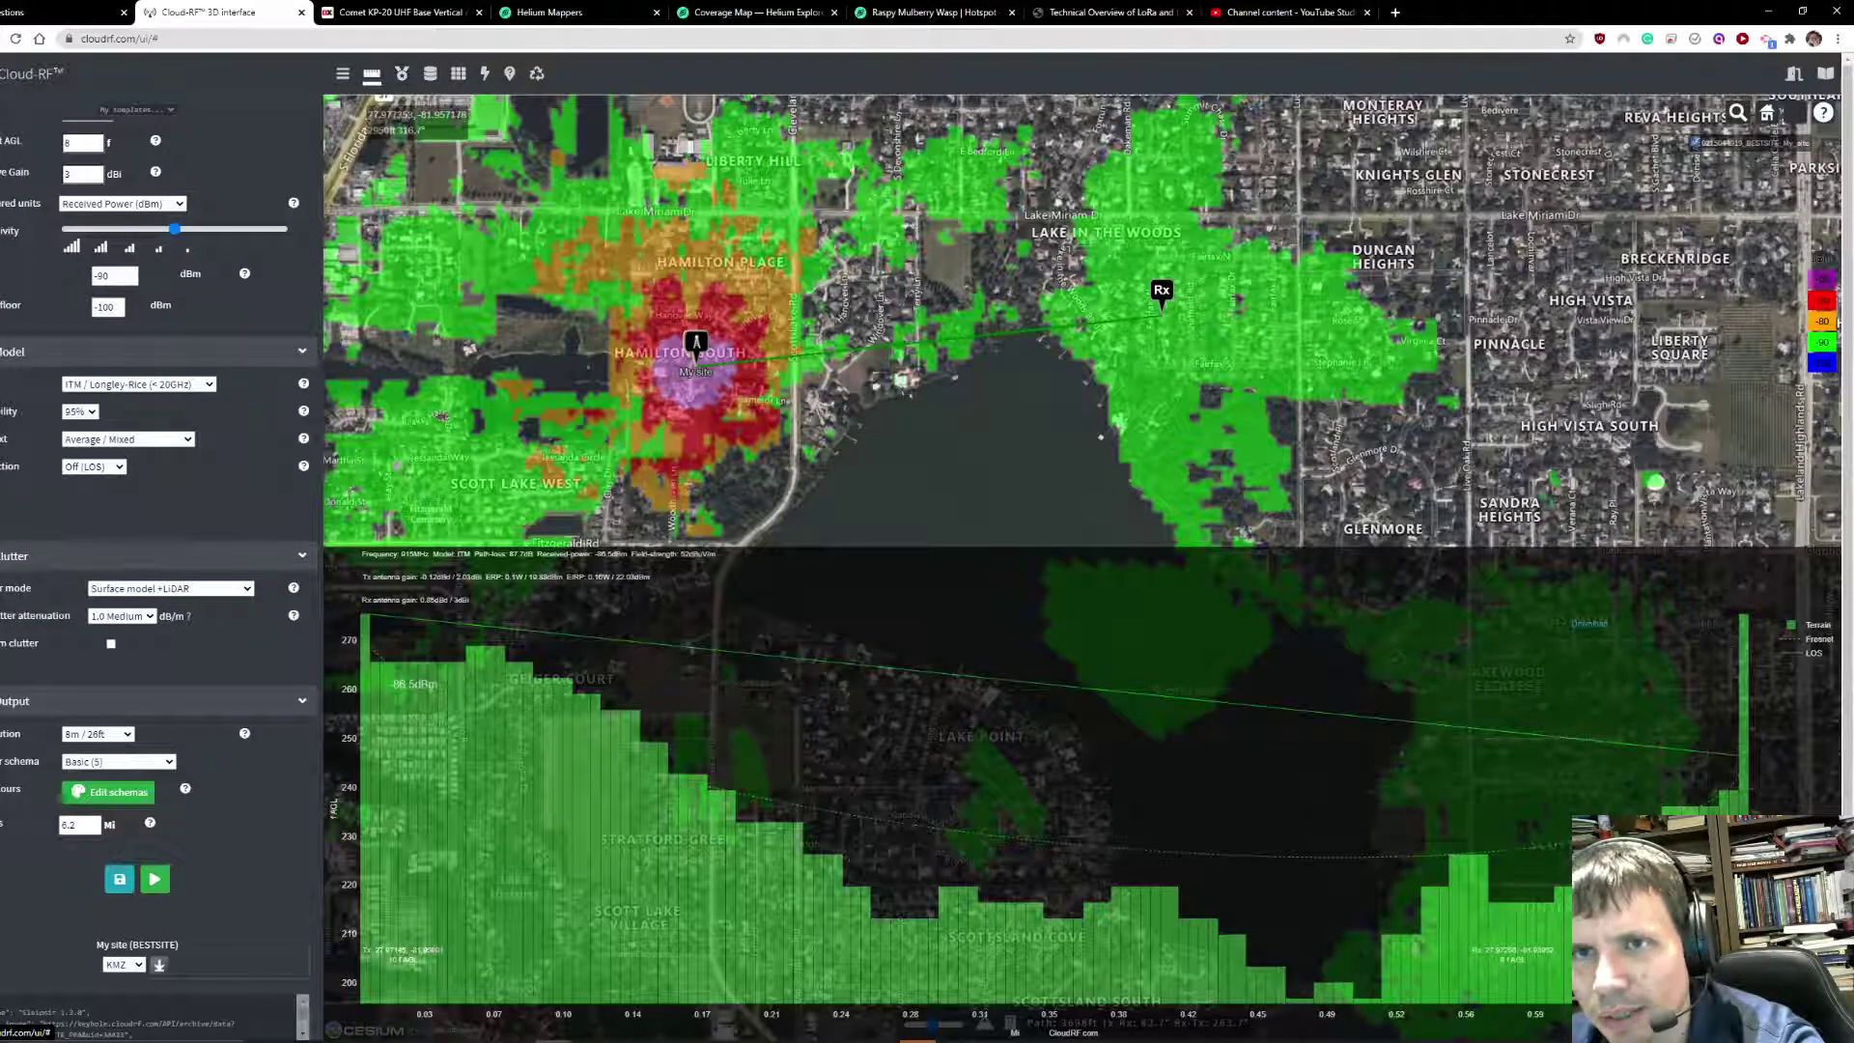
pyautogui.click(372, 75)
pyautogui.moveTo(833, 476); pyautogui.dragTo(979, 574)
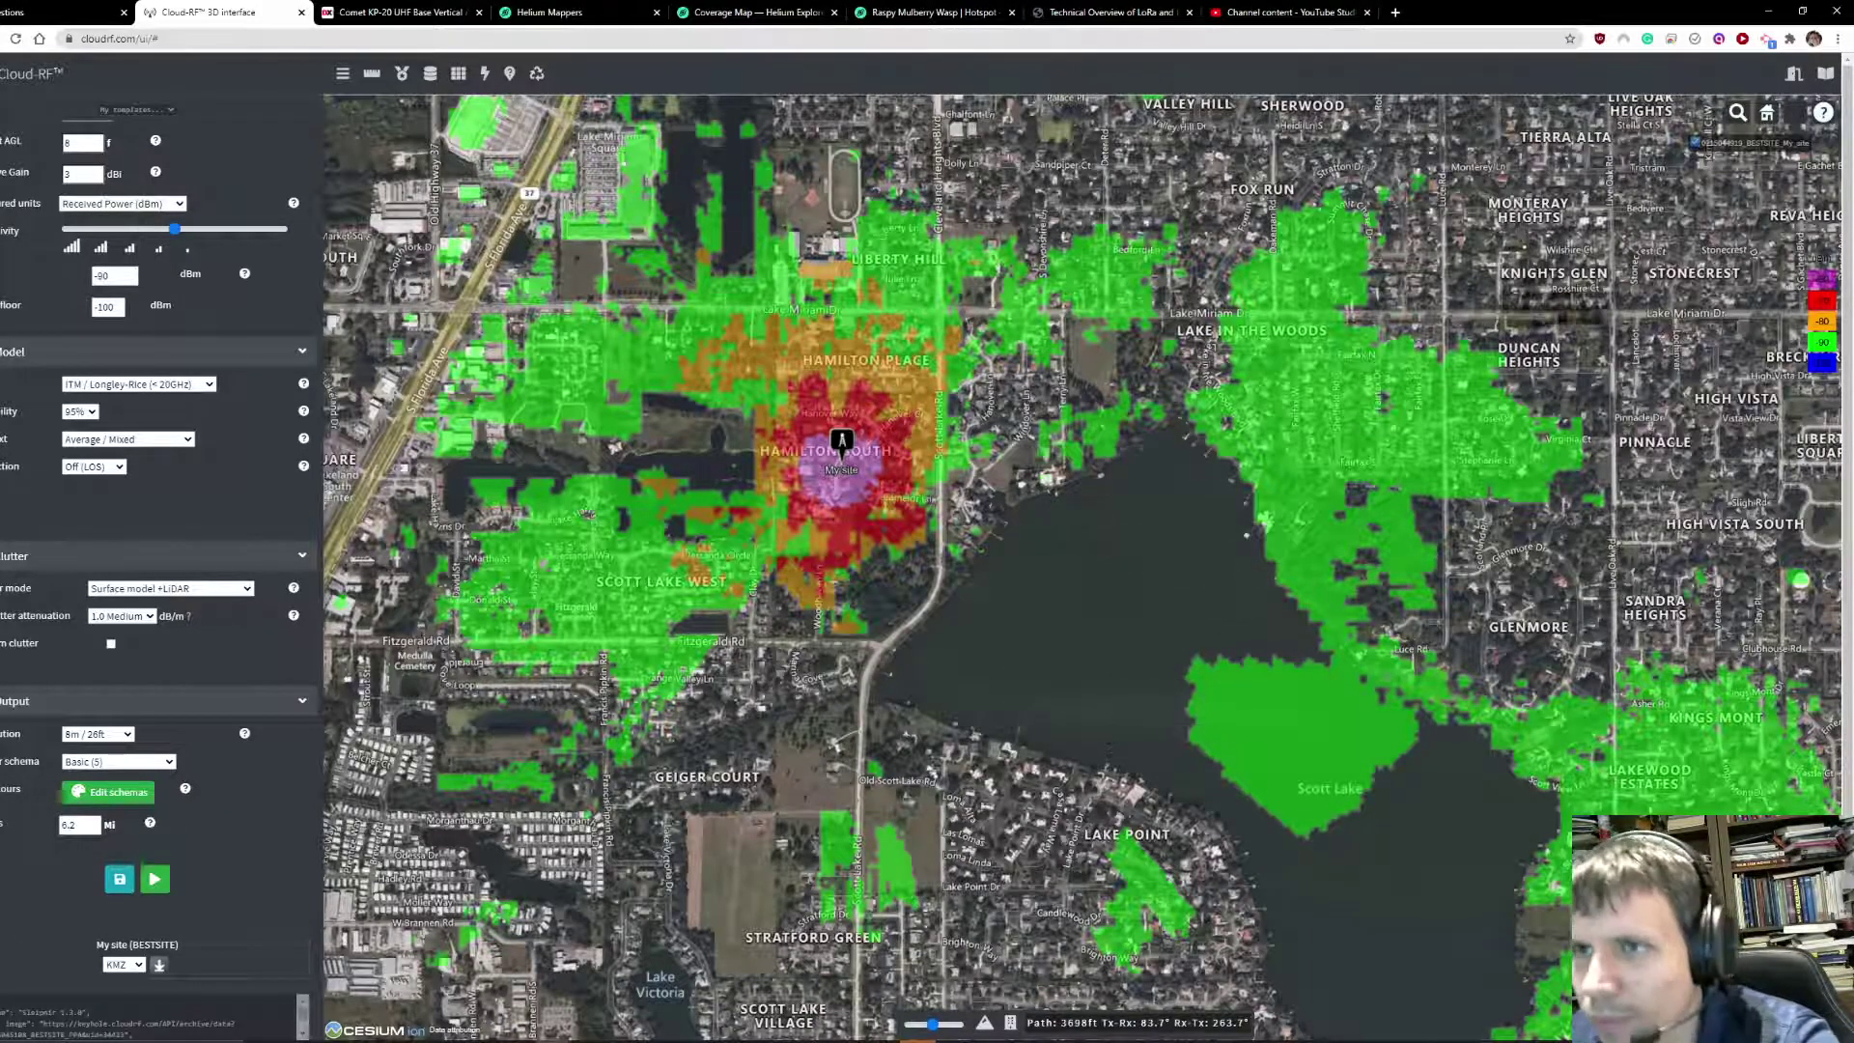
pyautogui.click(549, 12)
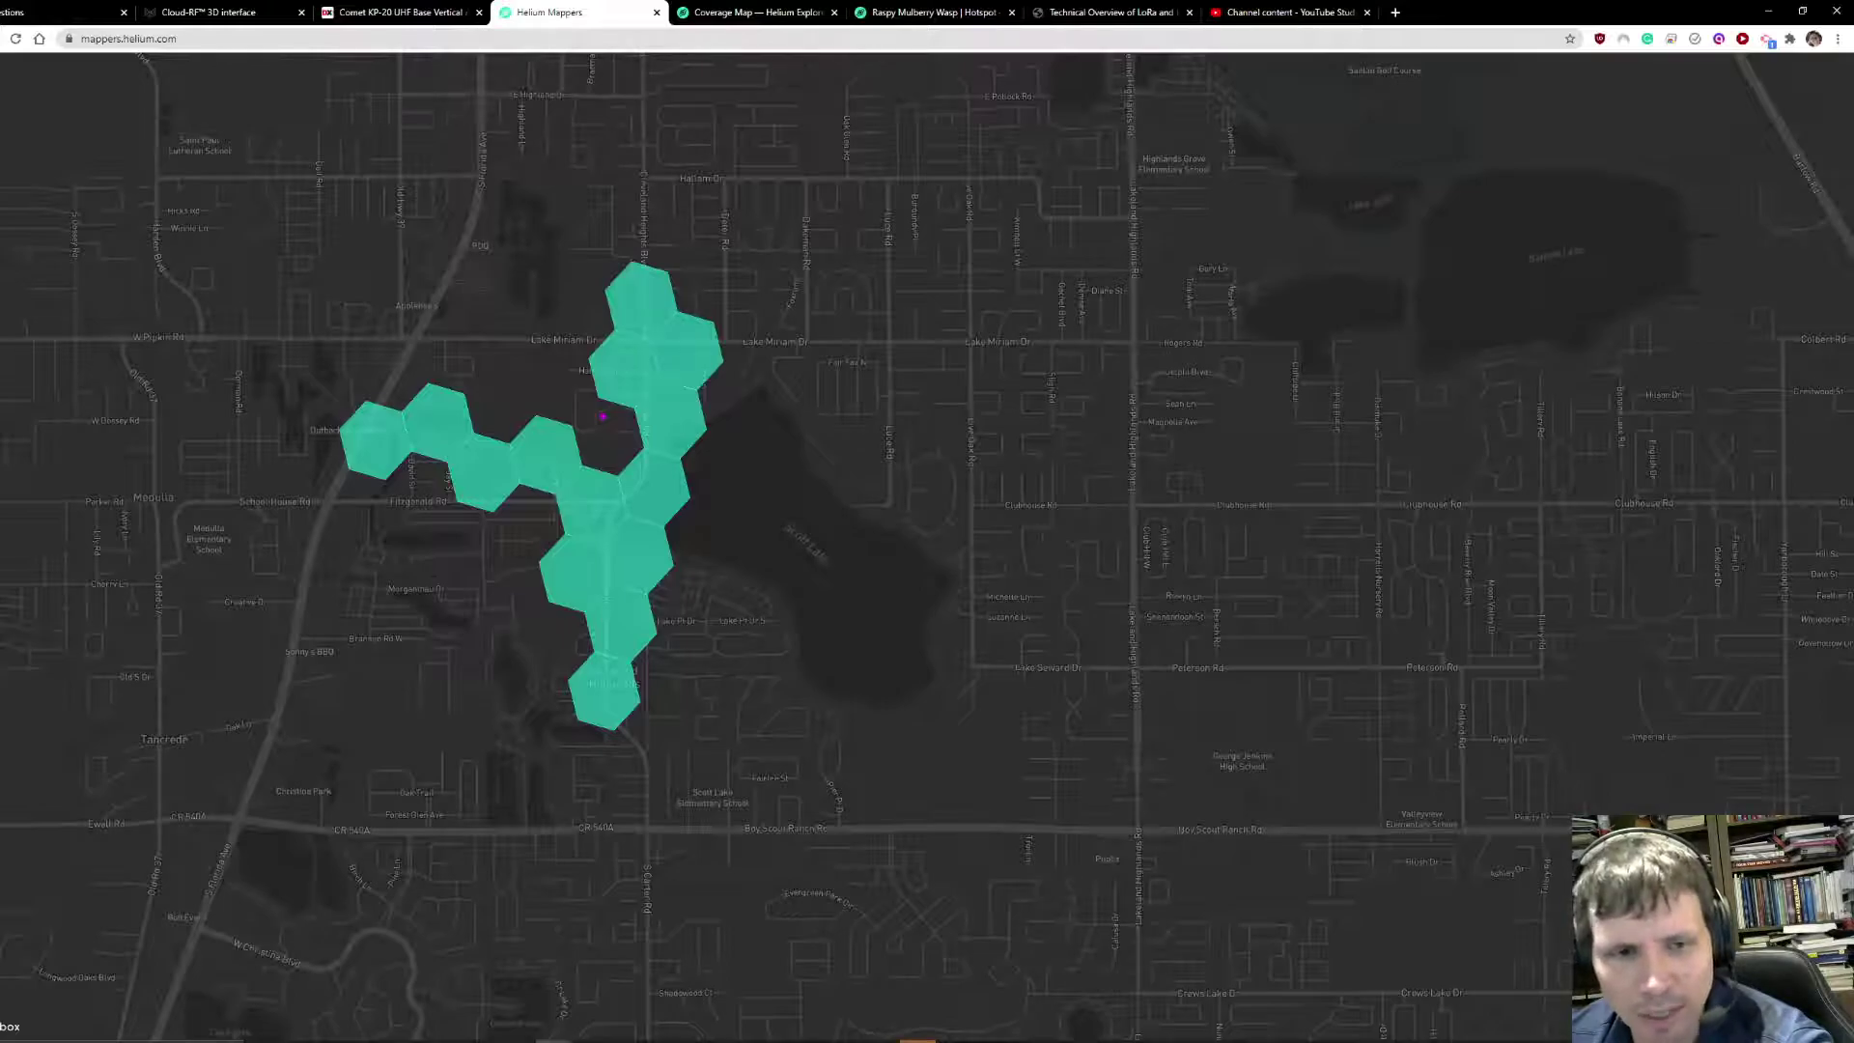
# Compare Helium Mappers hexes with the Cloud-RF heatmap, ending on Cloud-RF with the map shifted to align
pyautogui.scroll(-2, 601, 417)
pyautogui.click(217, 12)
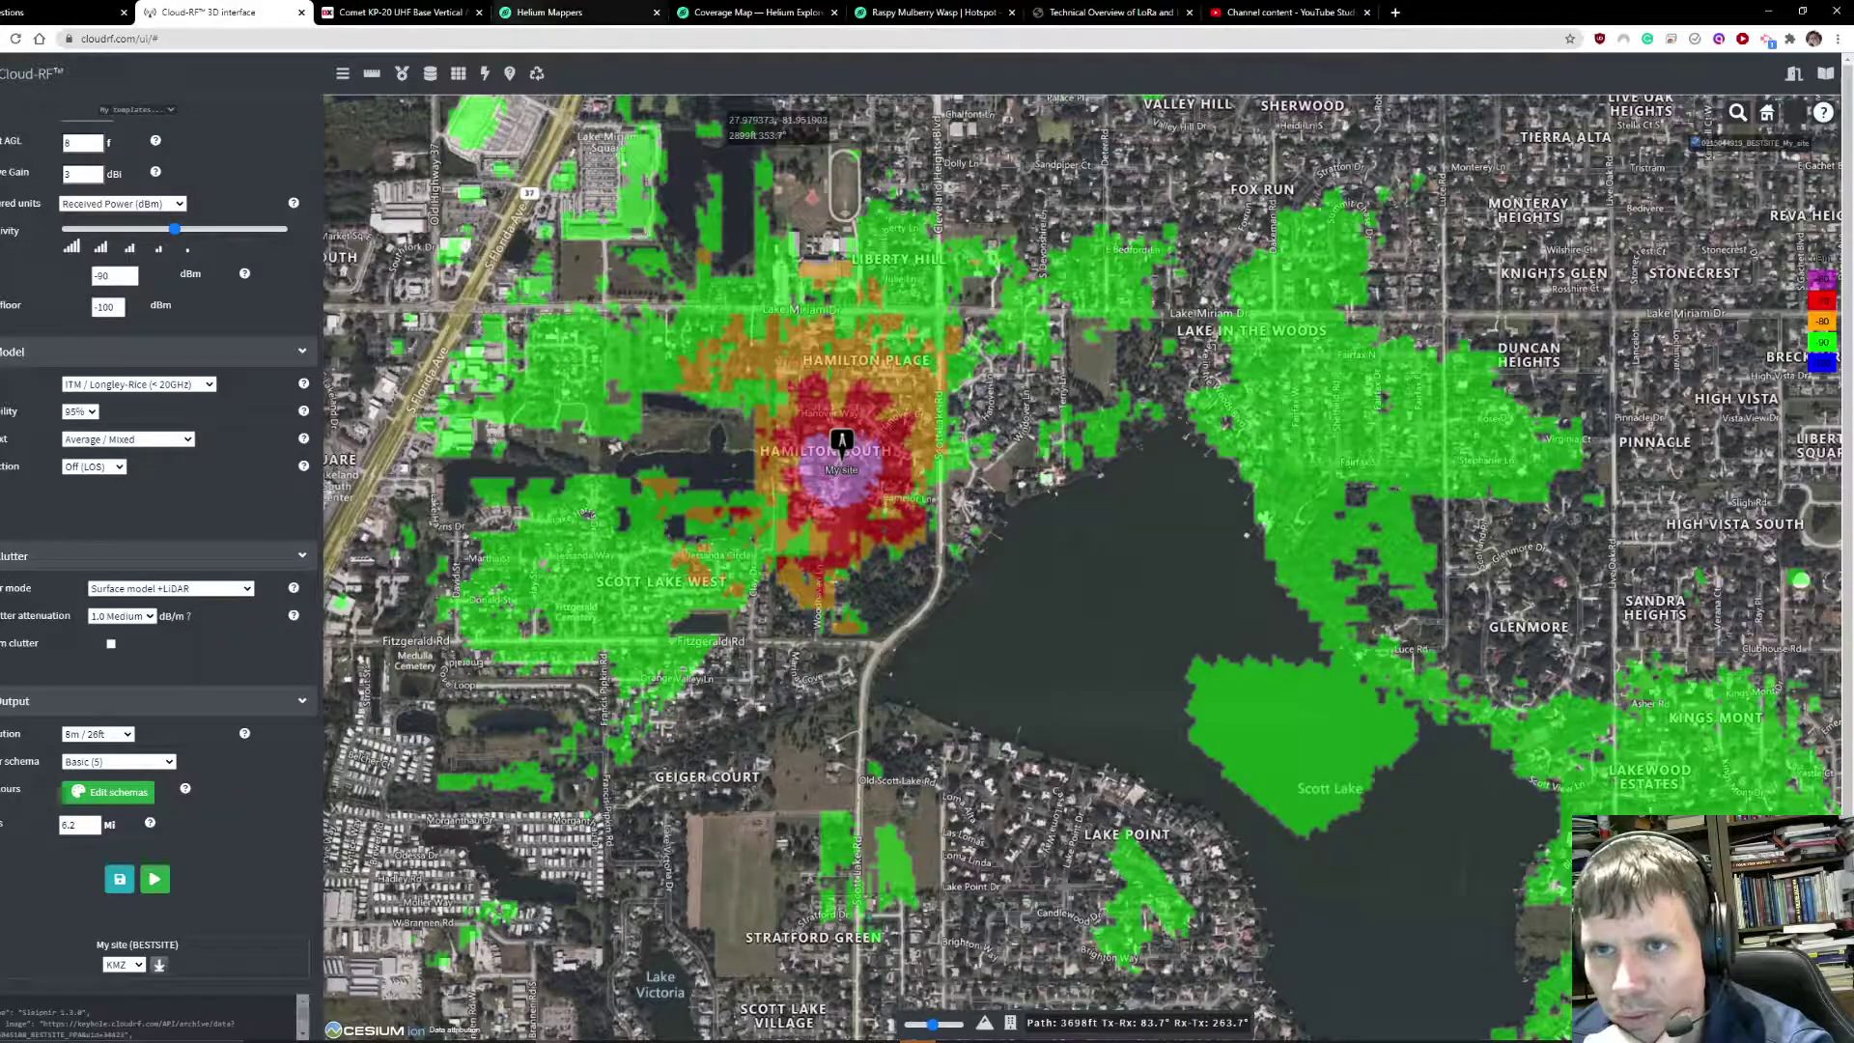
pyautogui.click(549, 12)
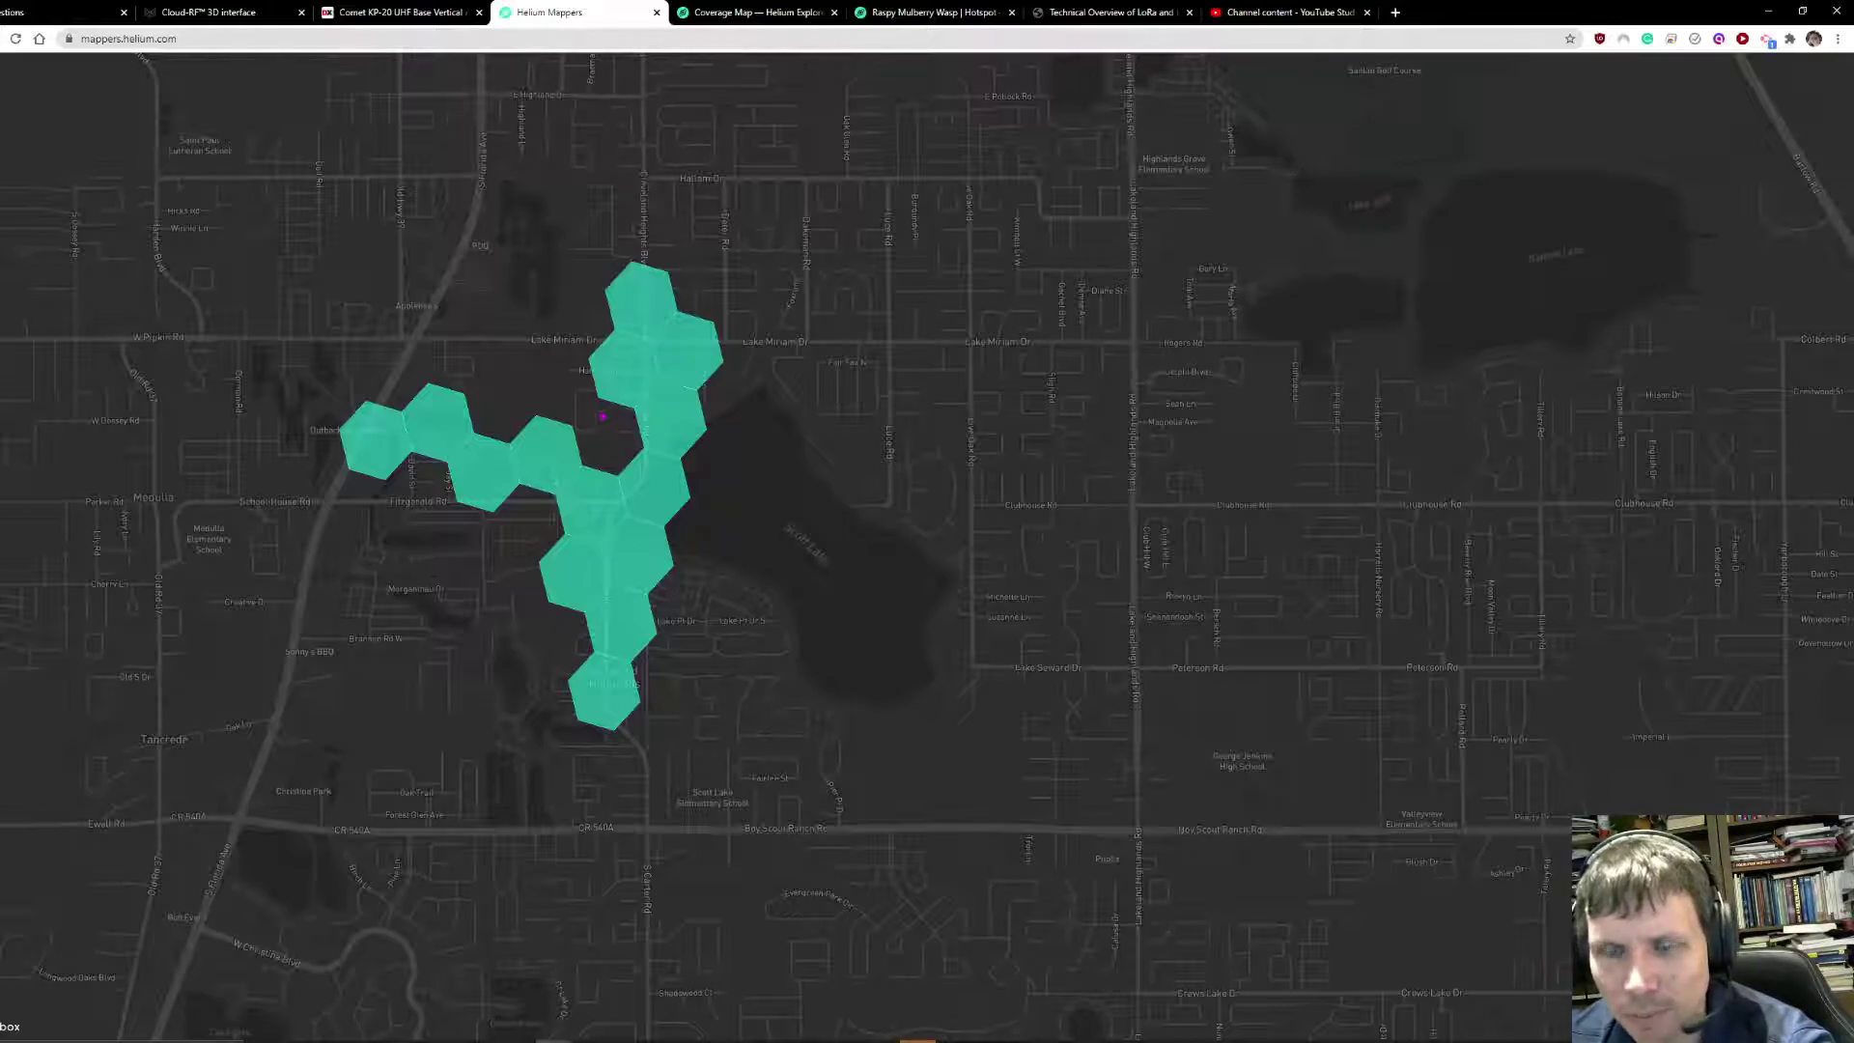
pyautogui.click(208, 11)
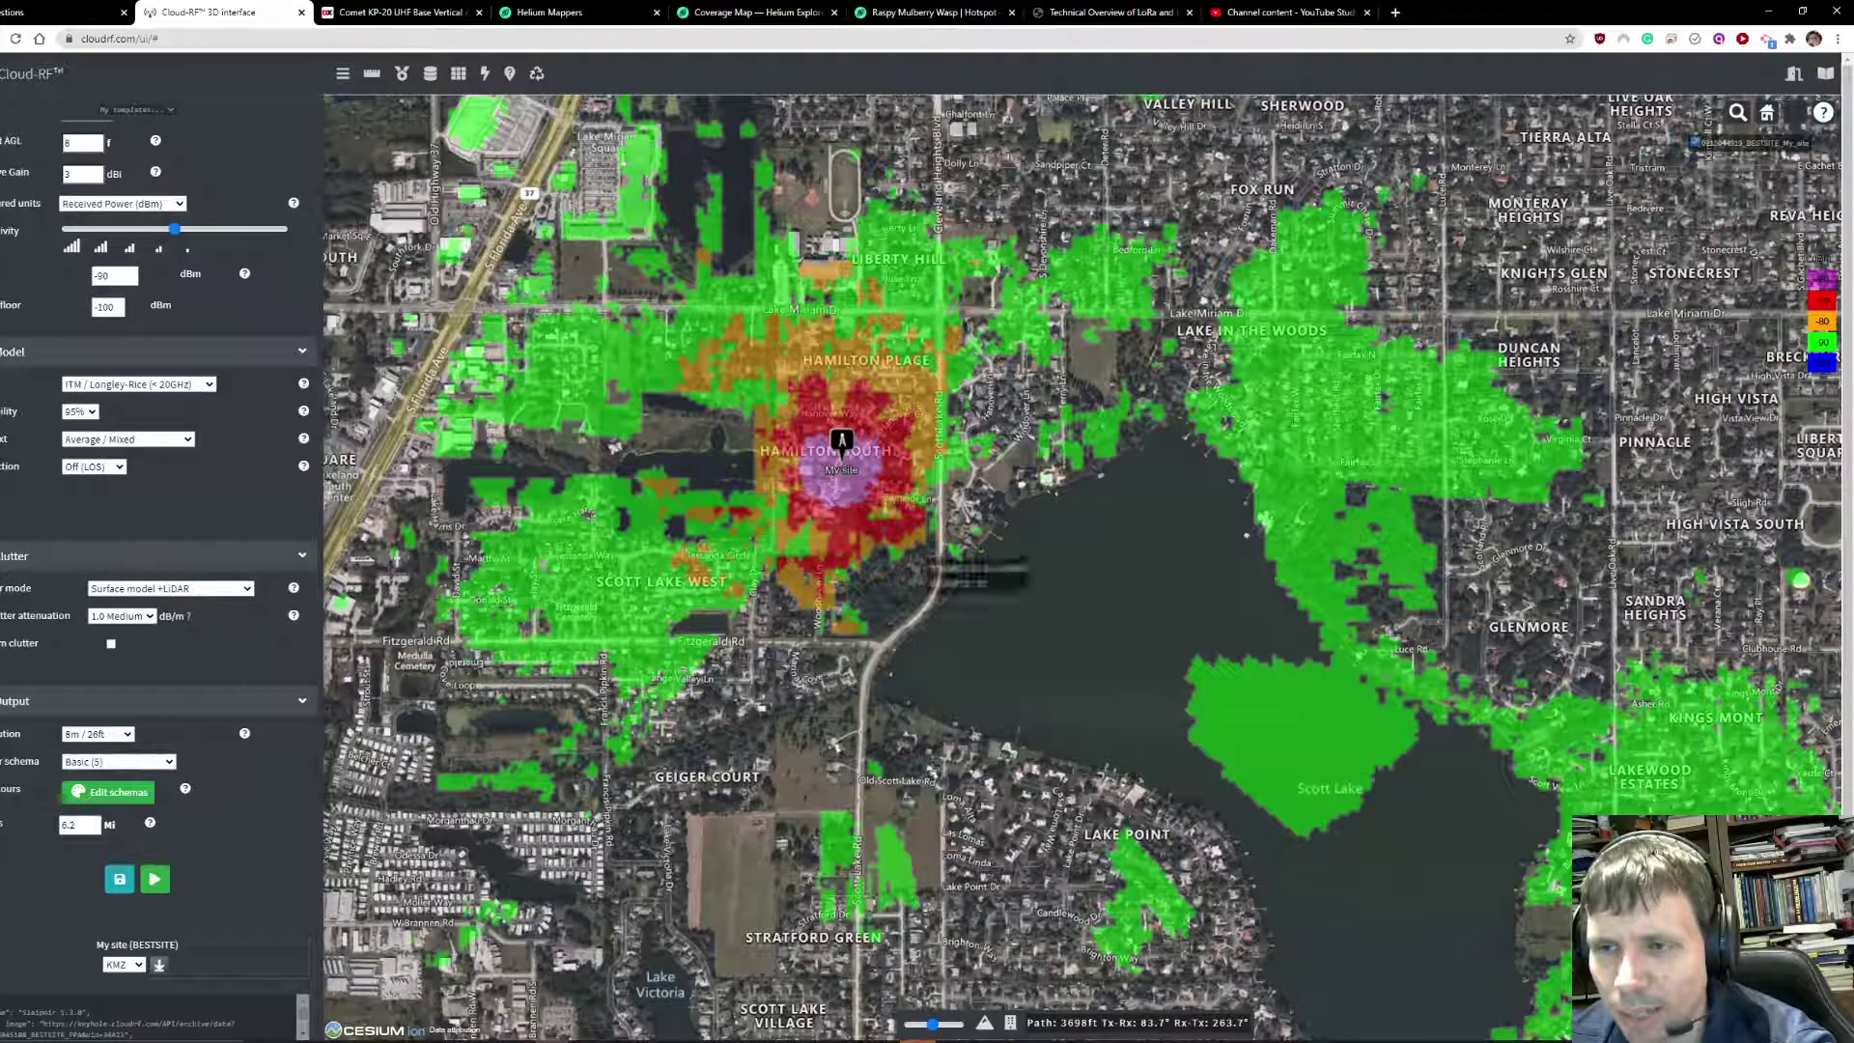
pyautogui.moveTo(951, 618); pyautogui.dragTo(822, 647)
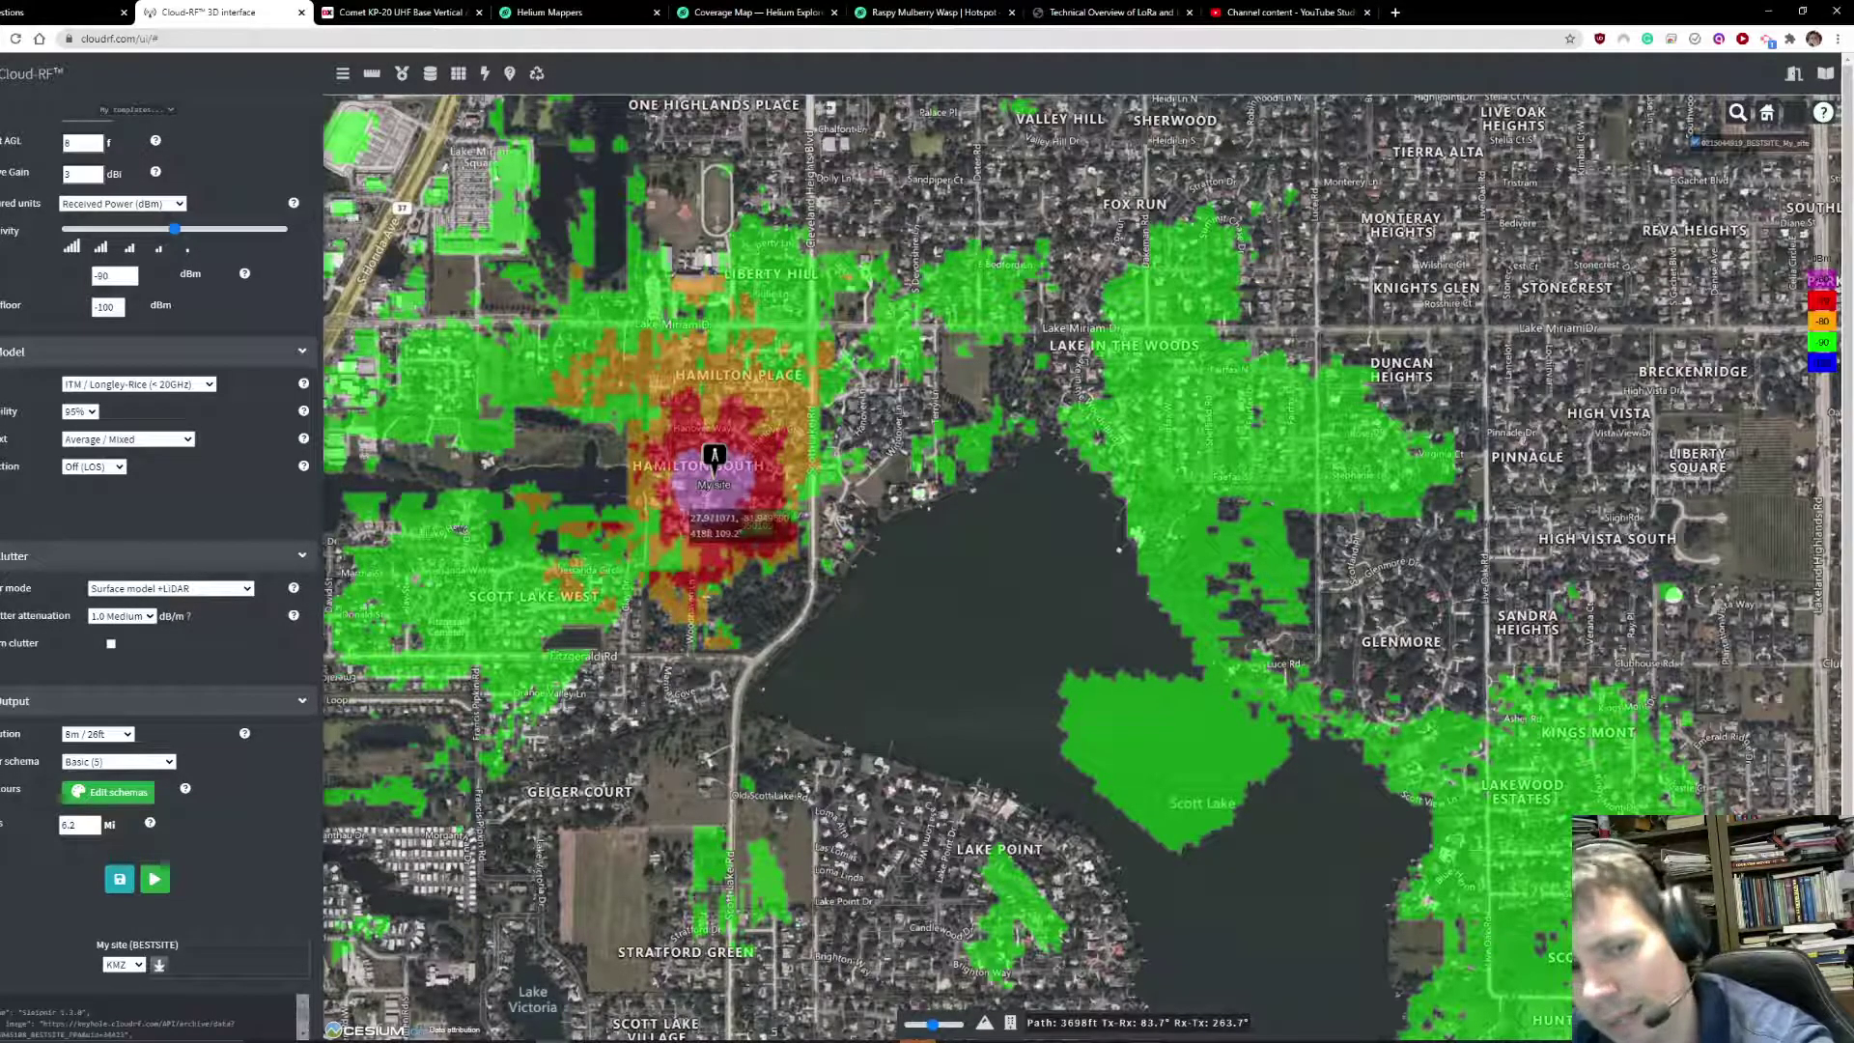
# Pan Cloud-RF to coverage south of Scott Lake and compare it with the Helium Mappers hexes
pyautogui.moveTo(932, 613); pyautogui.dragTo(811, 526)
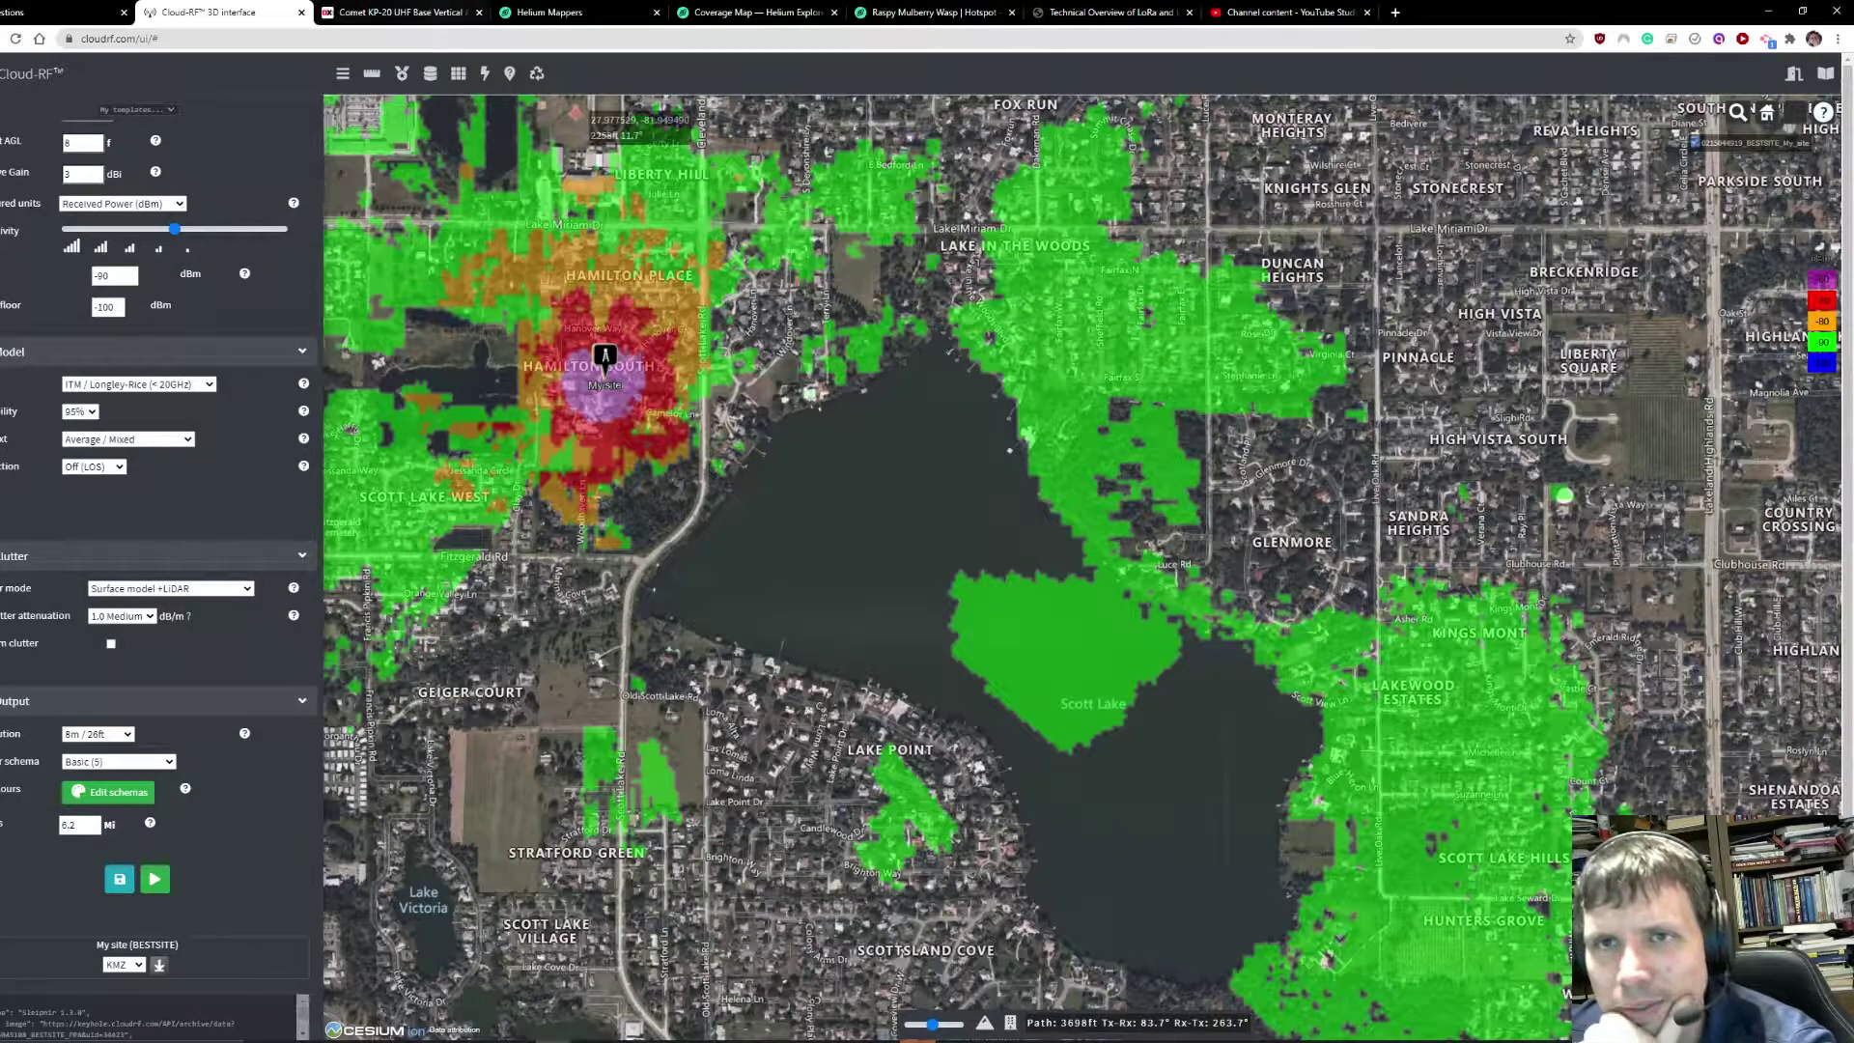
pyautogui.click(550, 13)
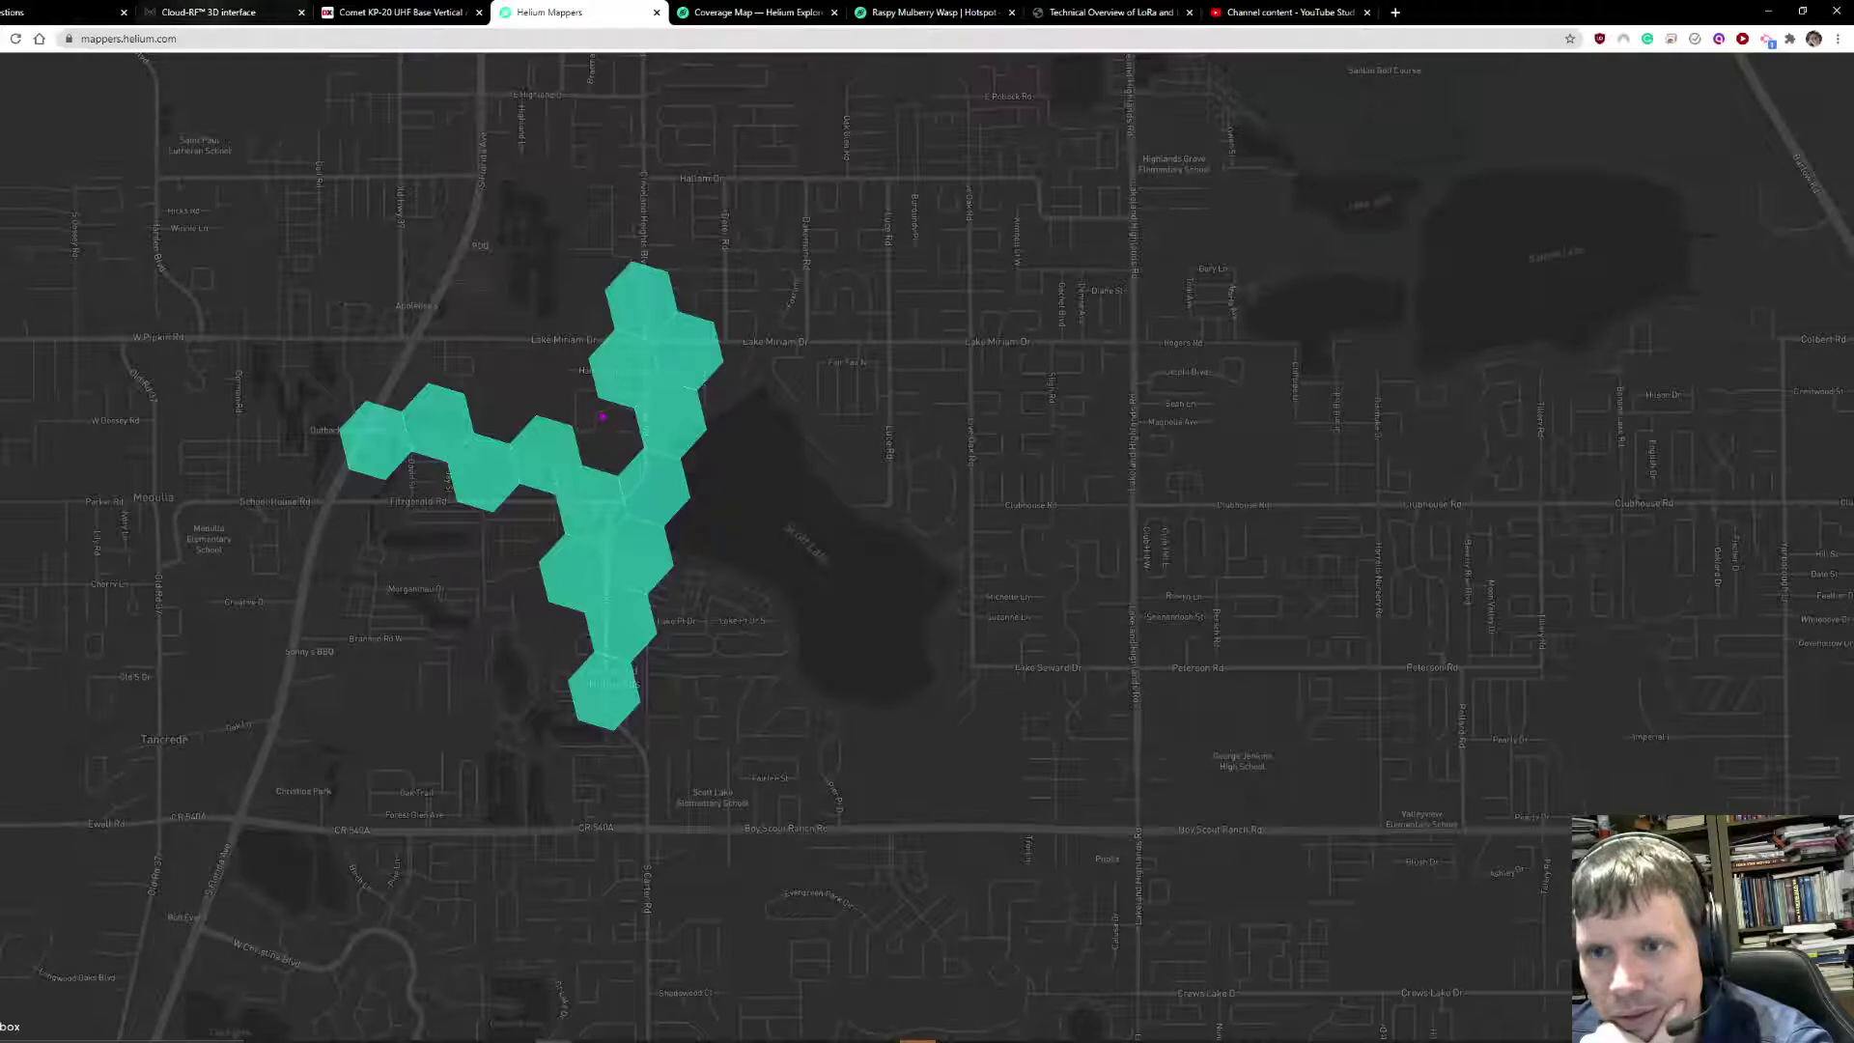
pyautogui.click(207, 12)
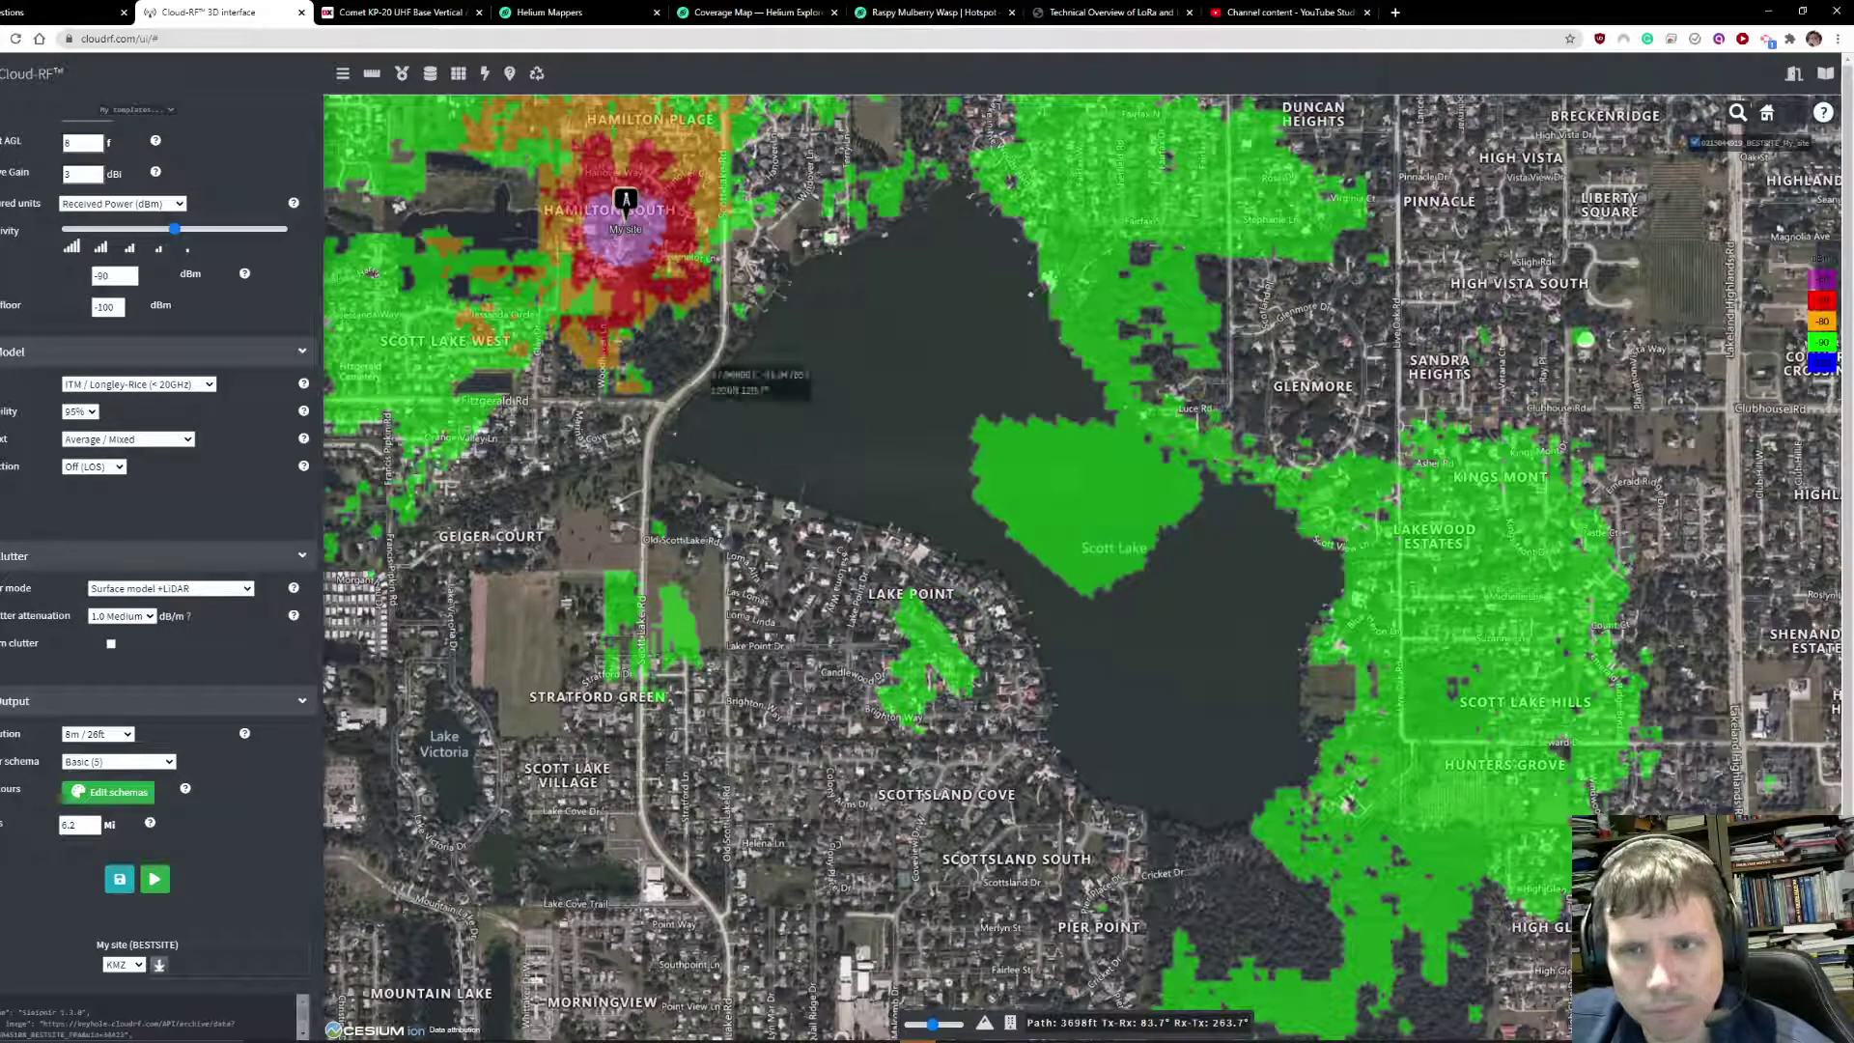
pyautogui.click(550, 12)
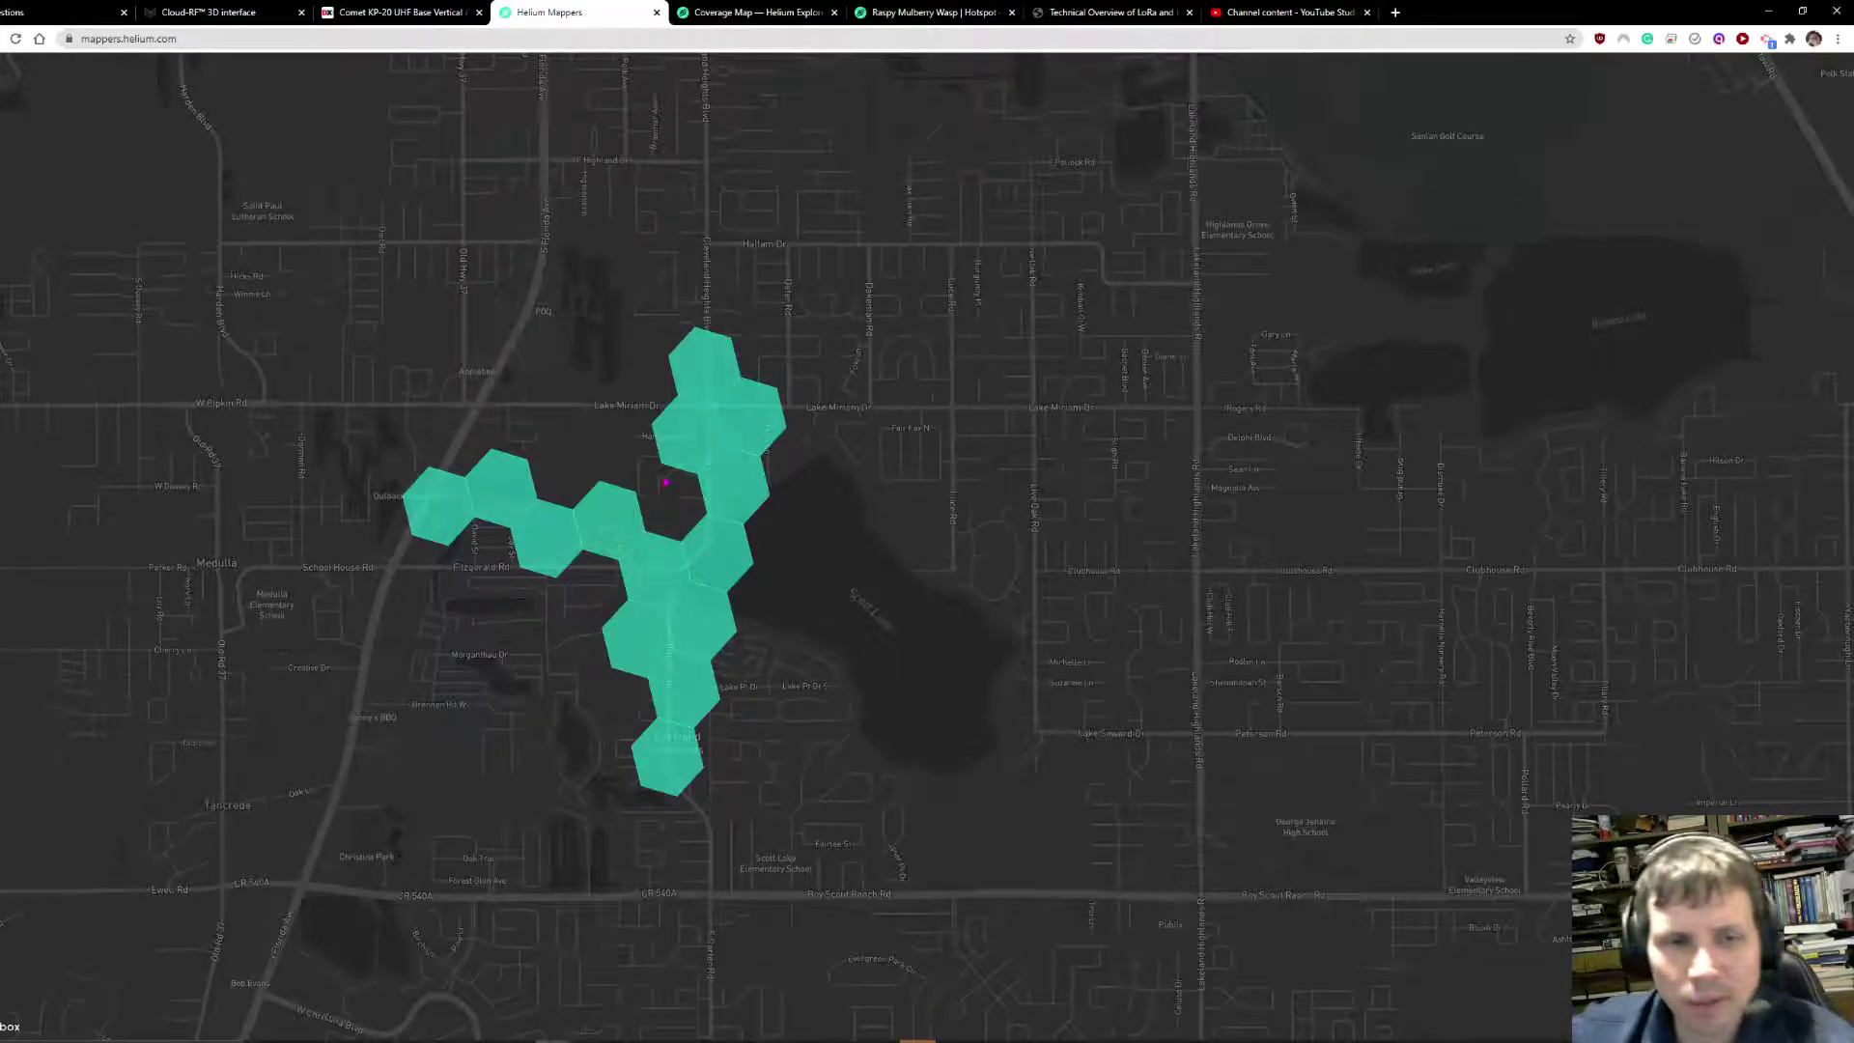
# Back in Cloud-RF, pan north to show the Hamilton South core and green coverage toward Liberty Hill
pyautogui.click(208, 11)
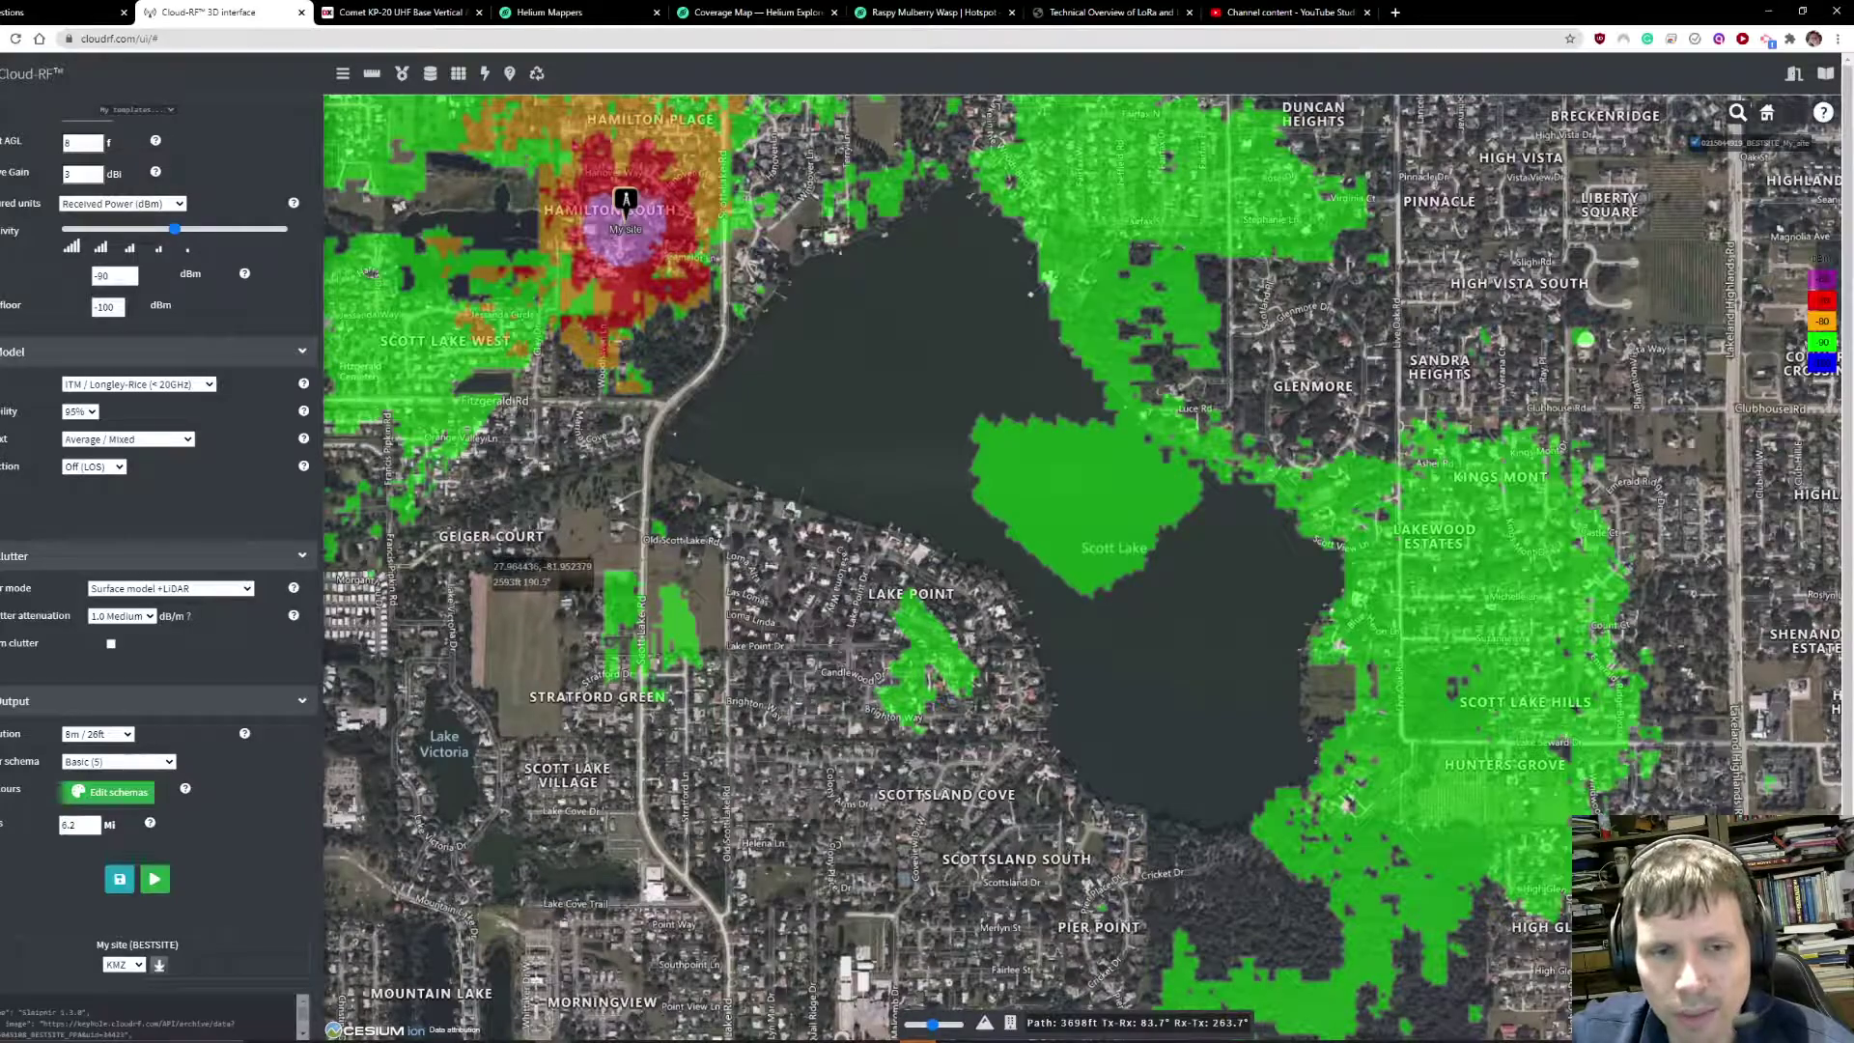
pyautogui.moveTo(512, 324); pyautogui.dragTo(542, 571)
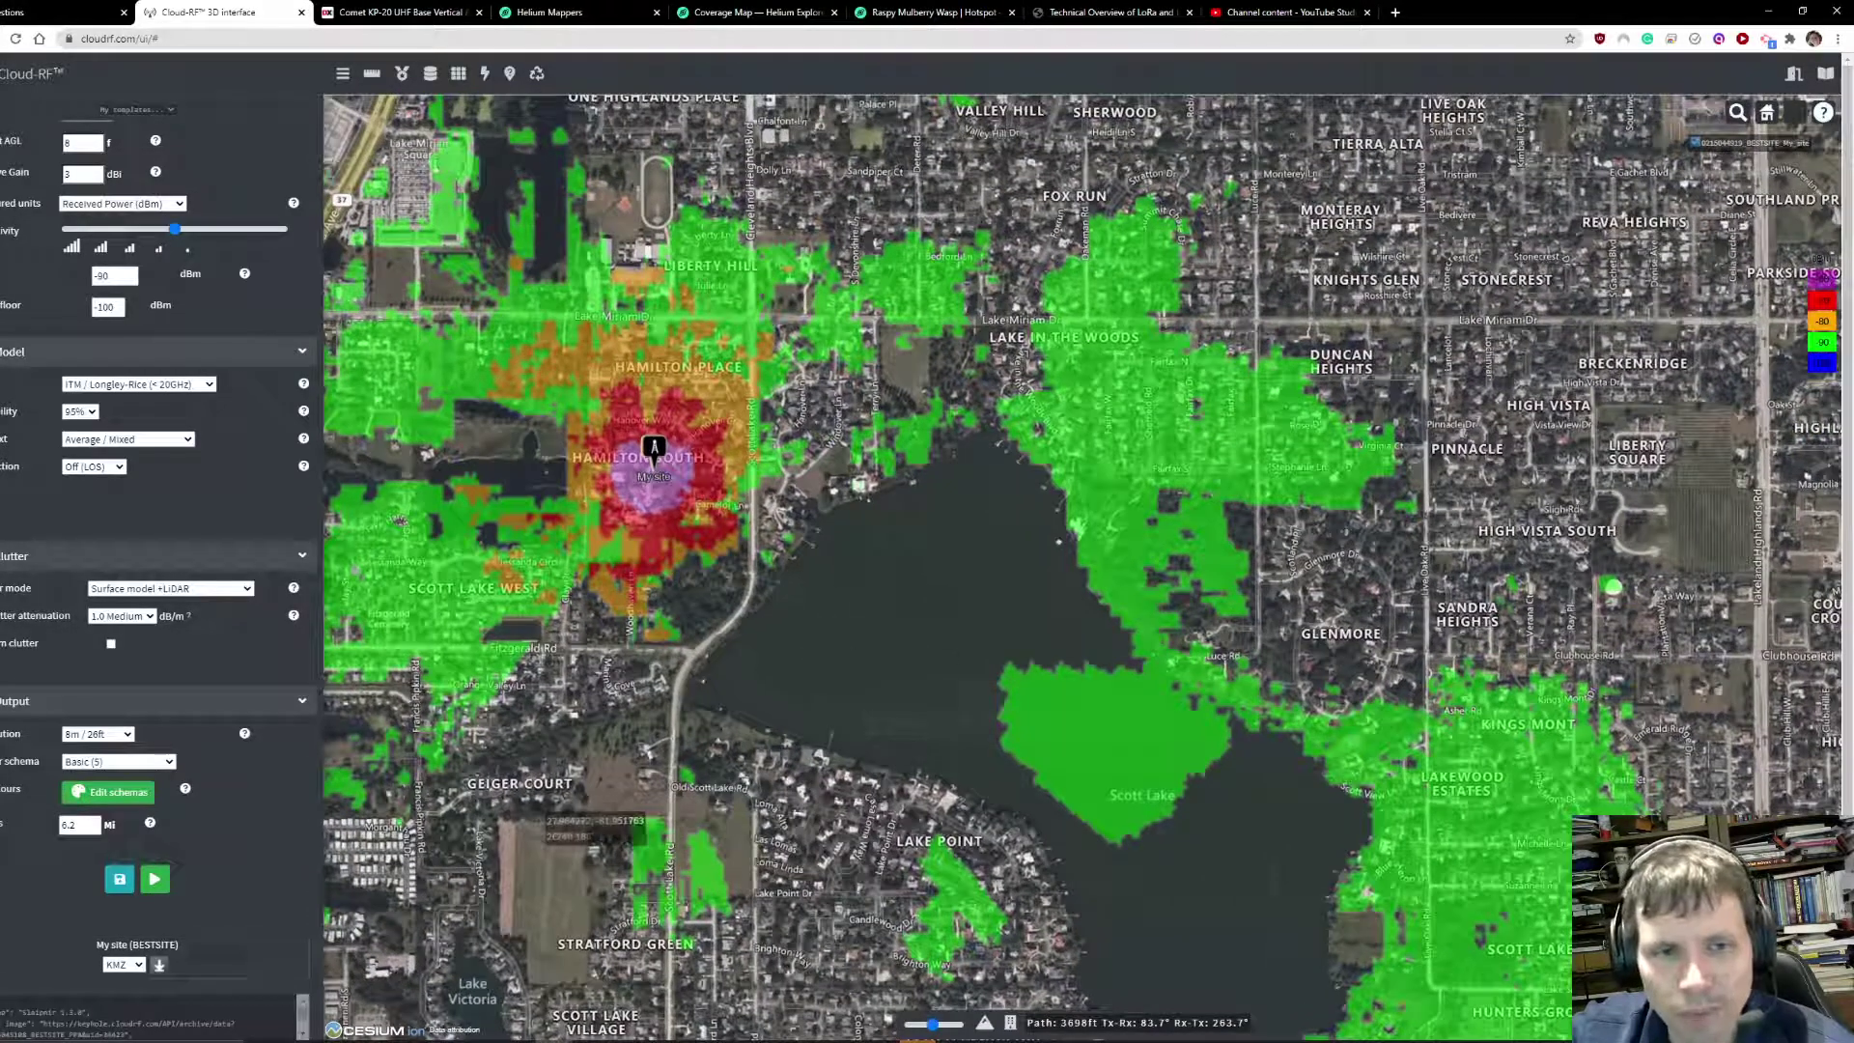